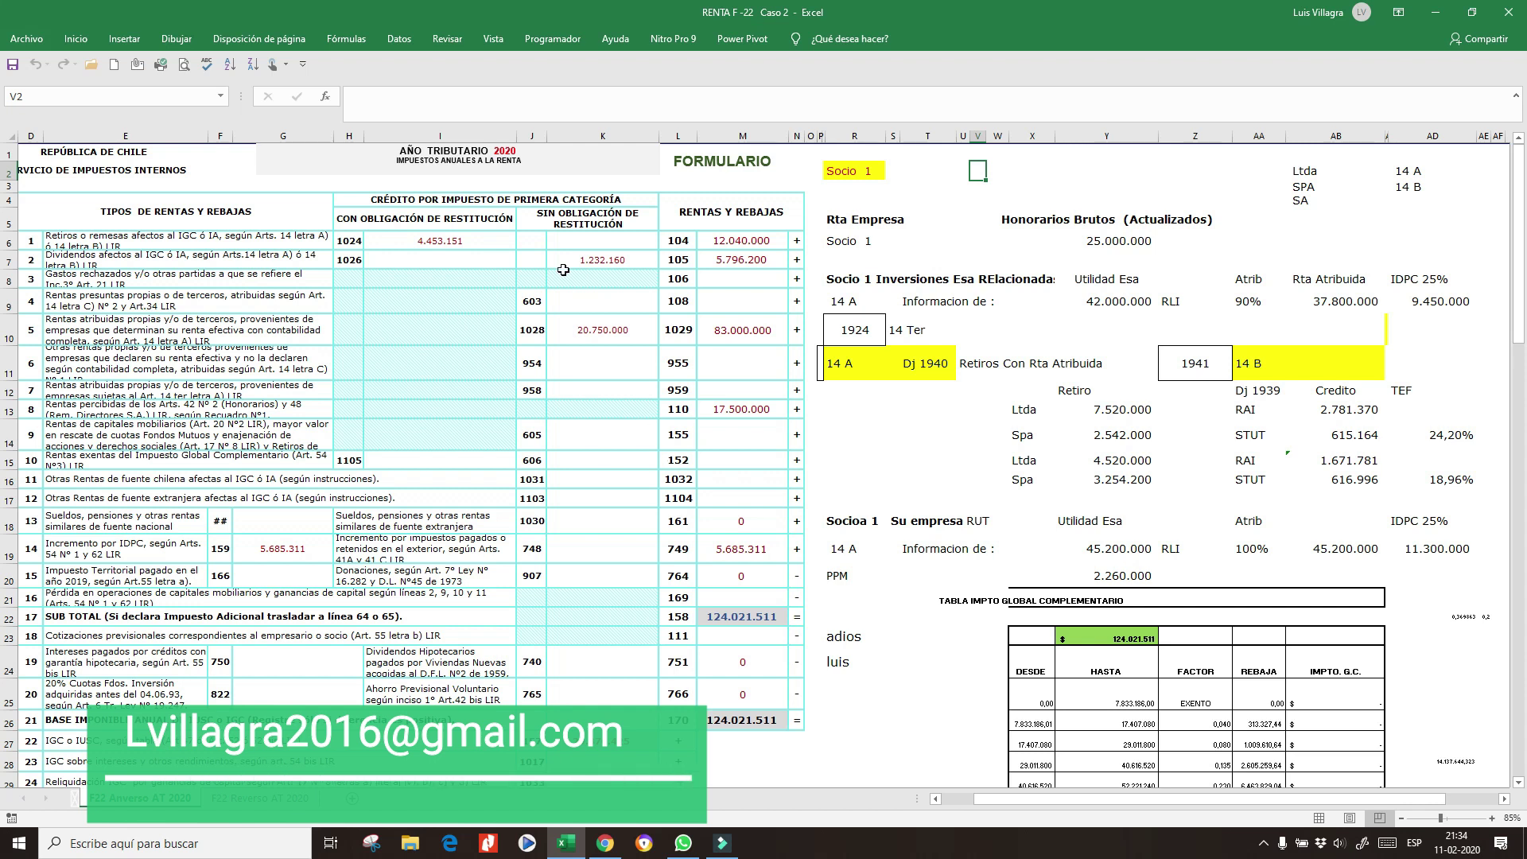
Step: Examine the Socio 1 case data: gross fees, related-company income with its IDPC, and the cells for sworn declarations 1940 and 1941
click(927, 303)
click(863, 223)
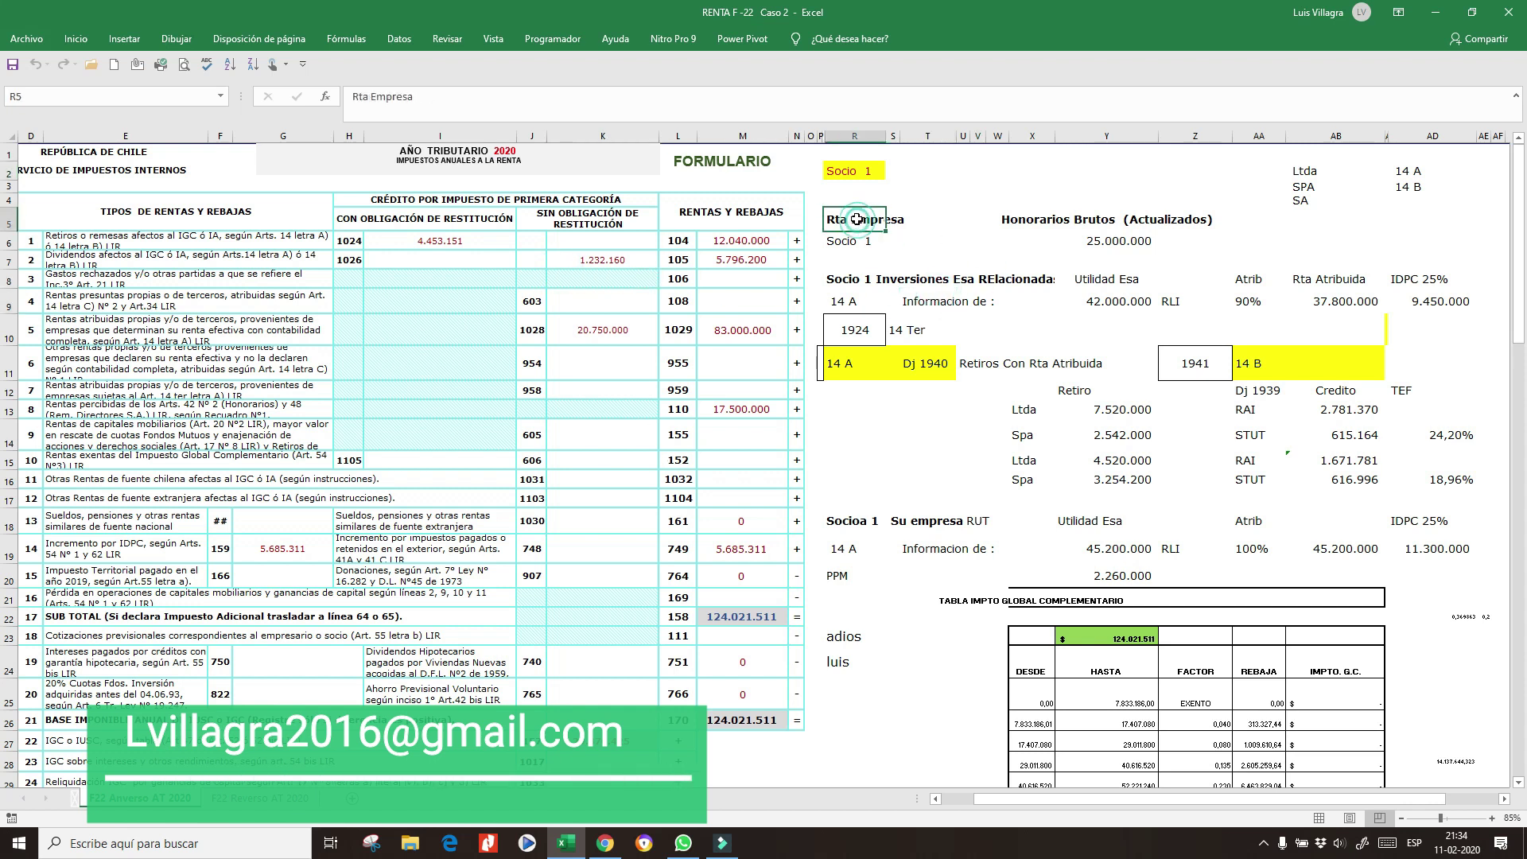
click(871, 170)
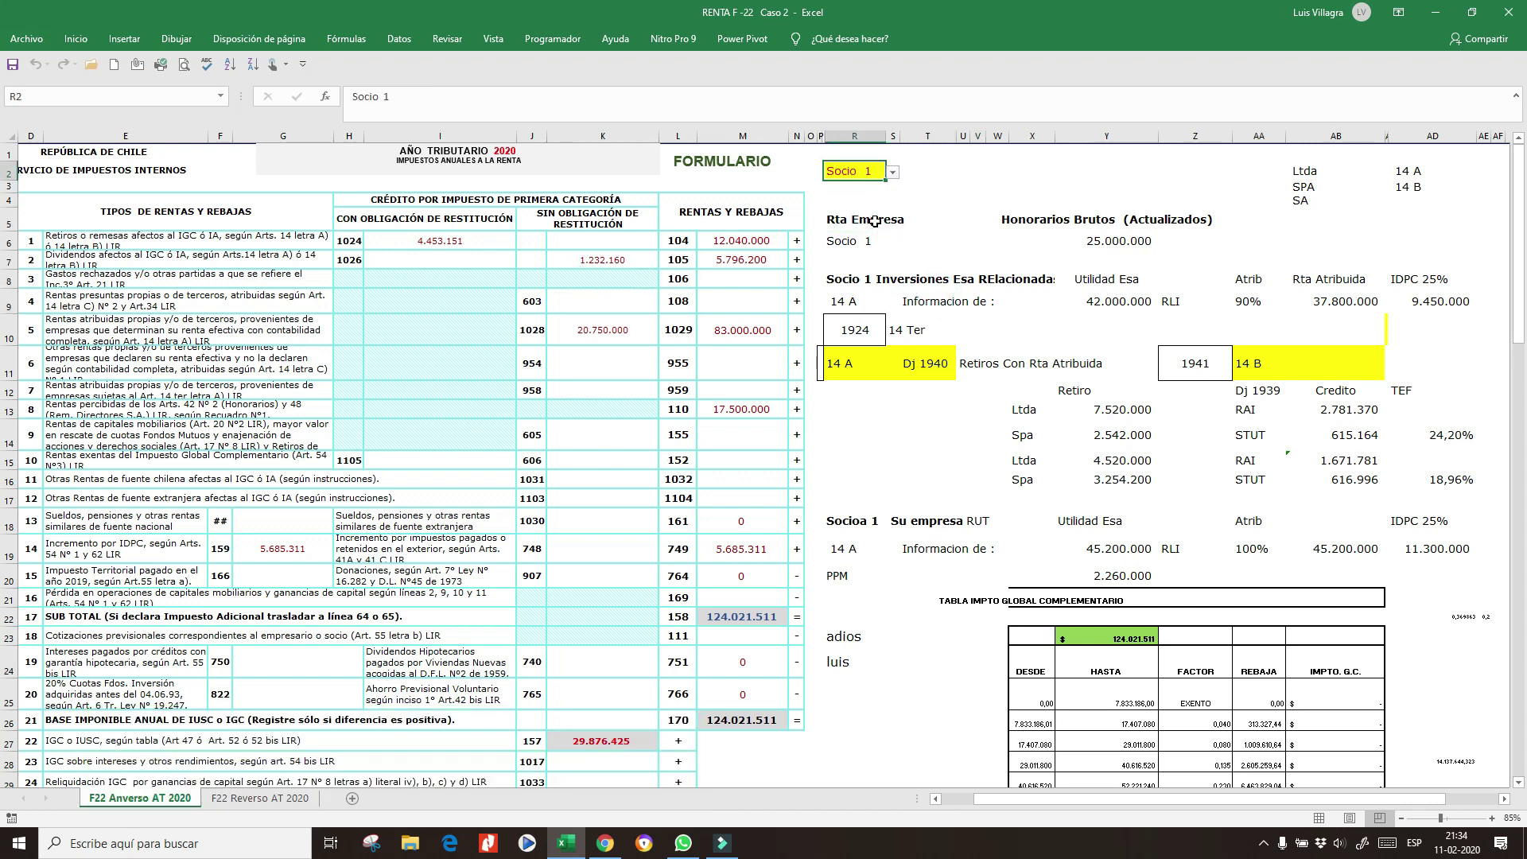
click(1086, 239)
click(847, 279)
click(1436, 303)
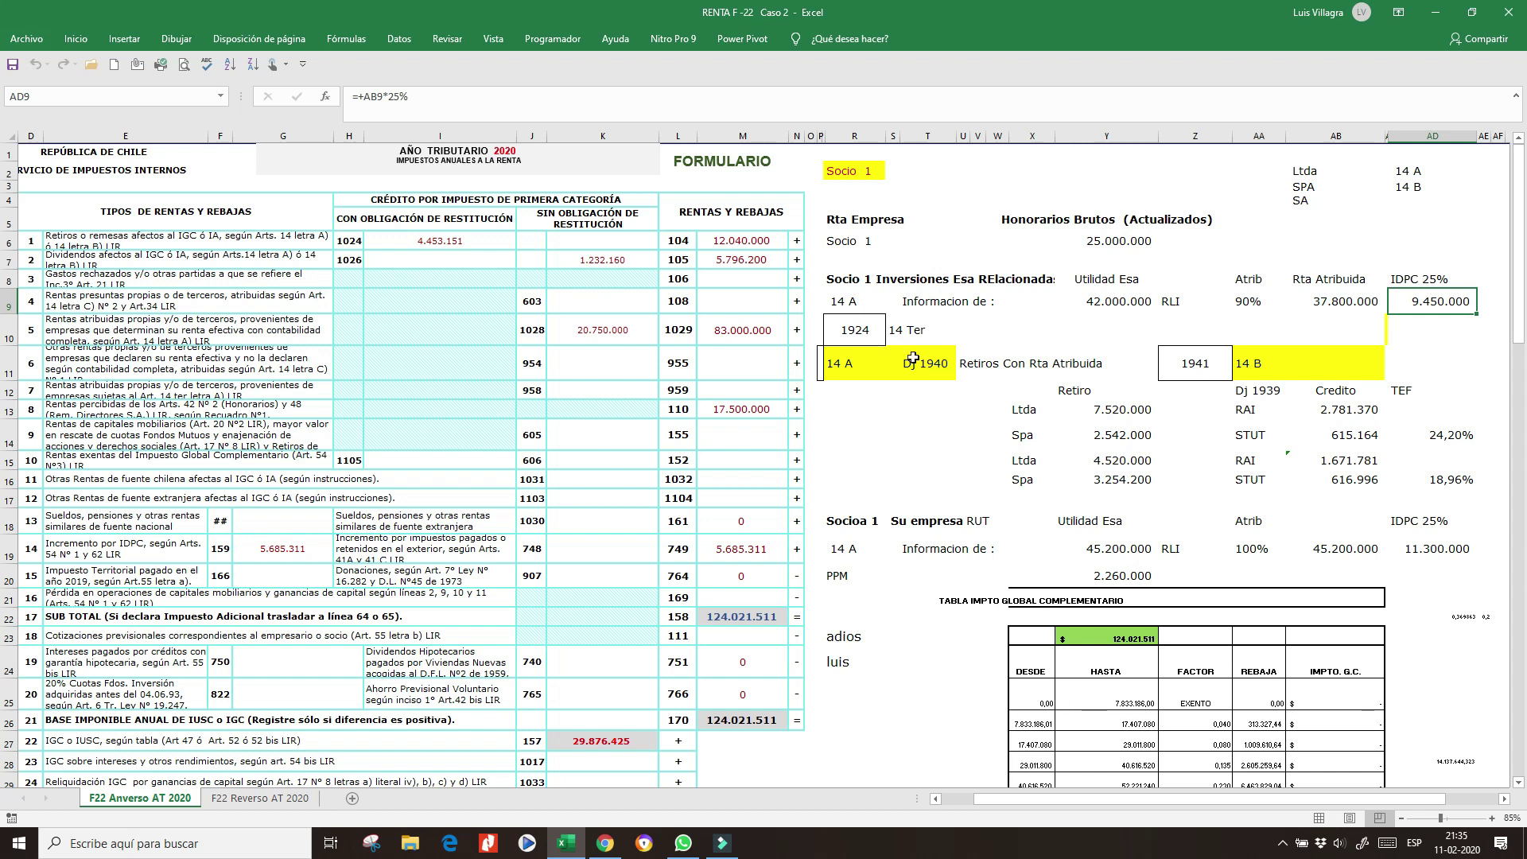
click(844, 376)
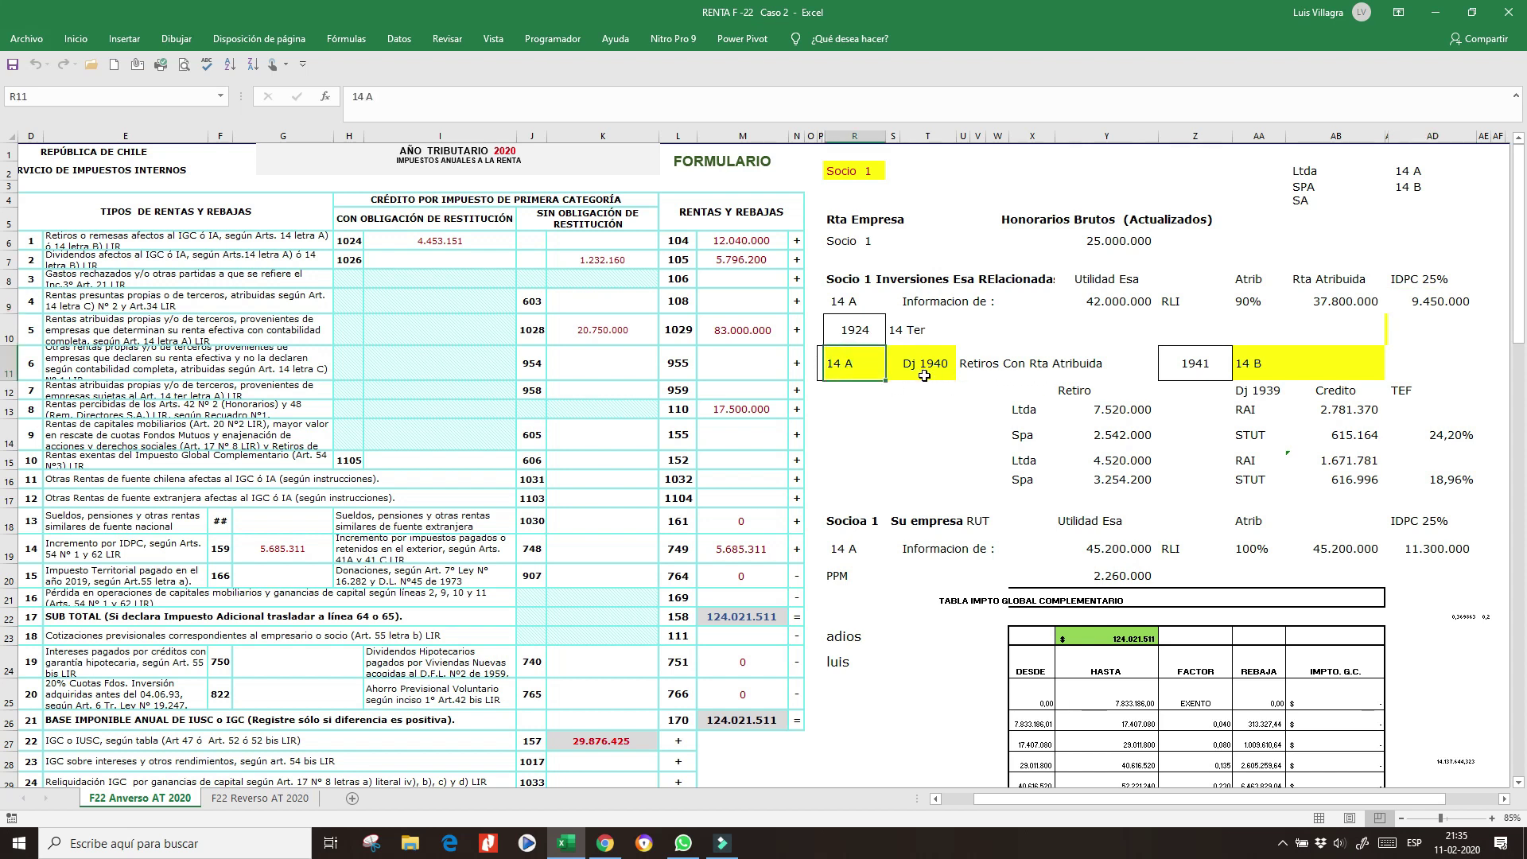
click(967, 370)
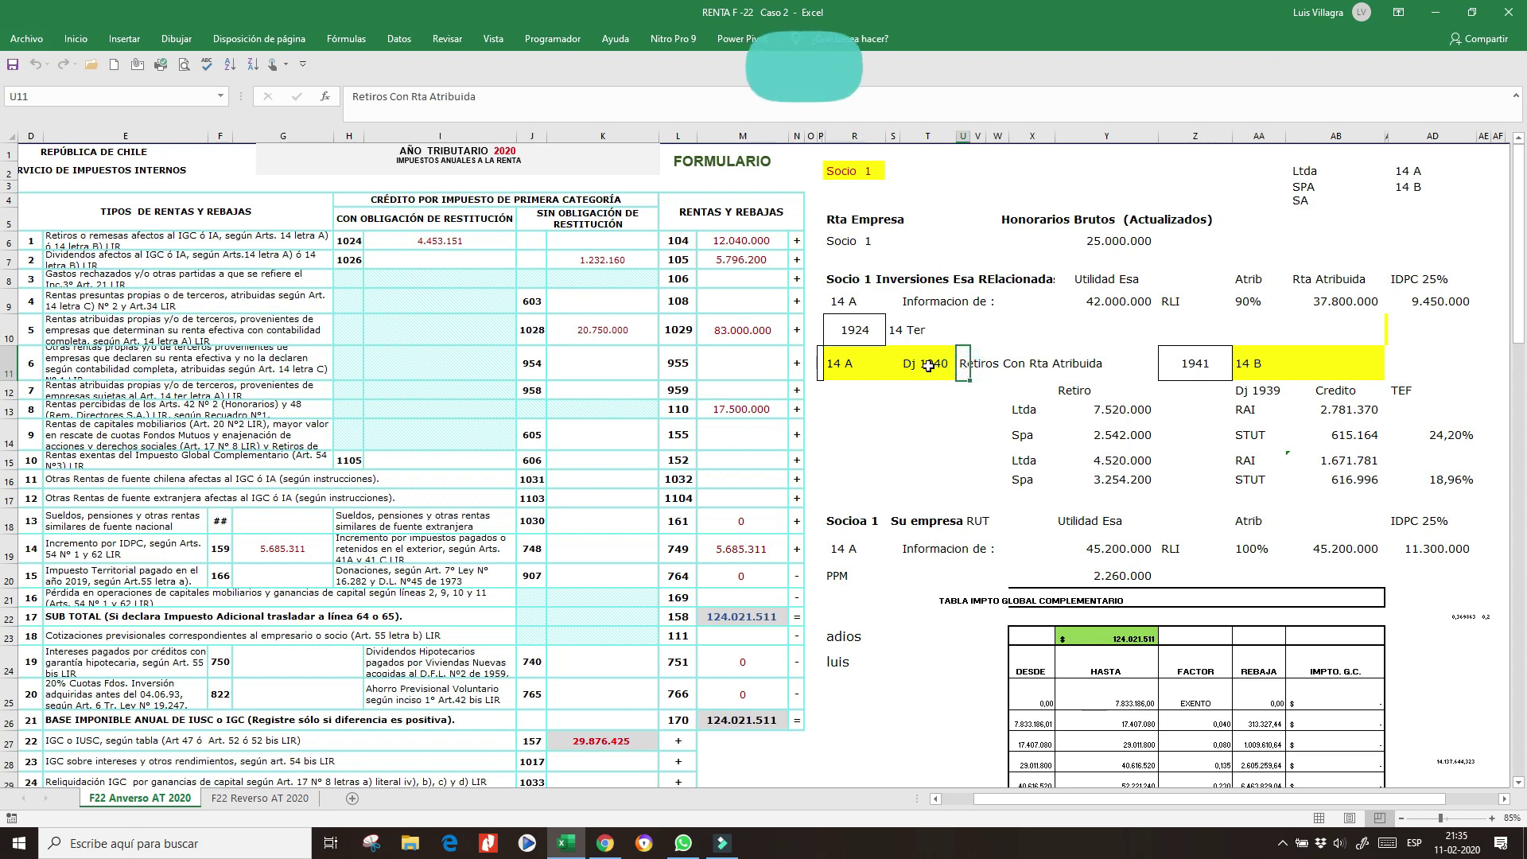
click(925, 363)
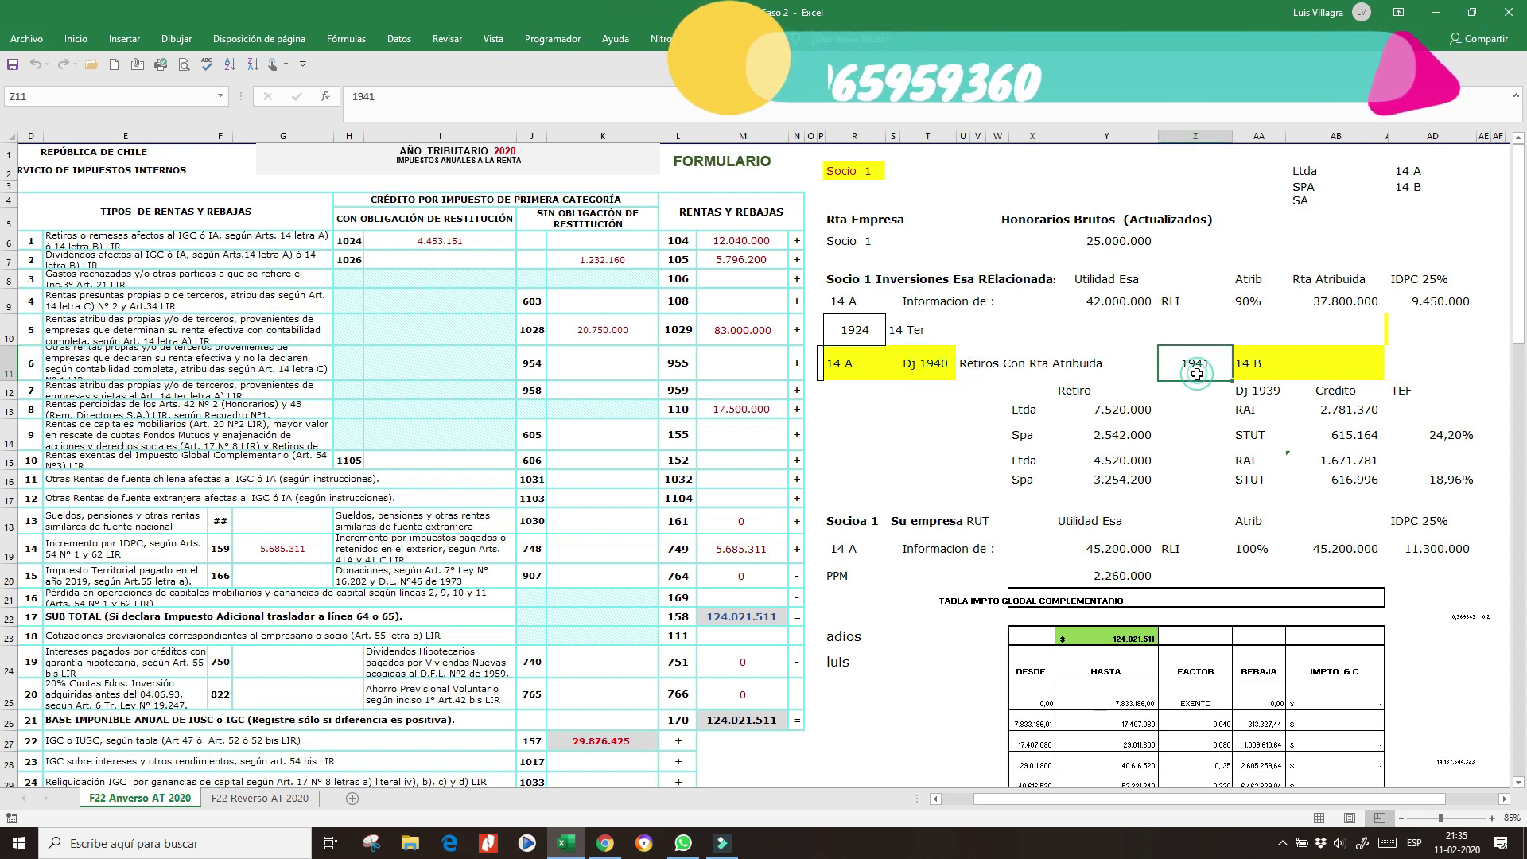
click(1062, 390)
Step: Move the highlighted 14 A / Dj 1940 cells from R11:T11 to W10:Y10, in the row of the 14 Ter label
click(925, 363)
drag(843, 364, 1016, 350)
click(1017, 350)
click(892, 407)
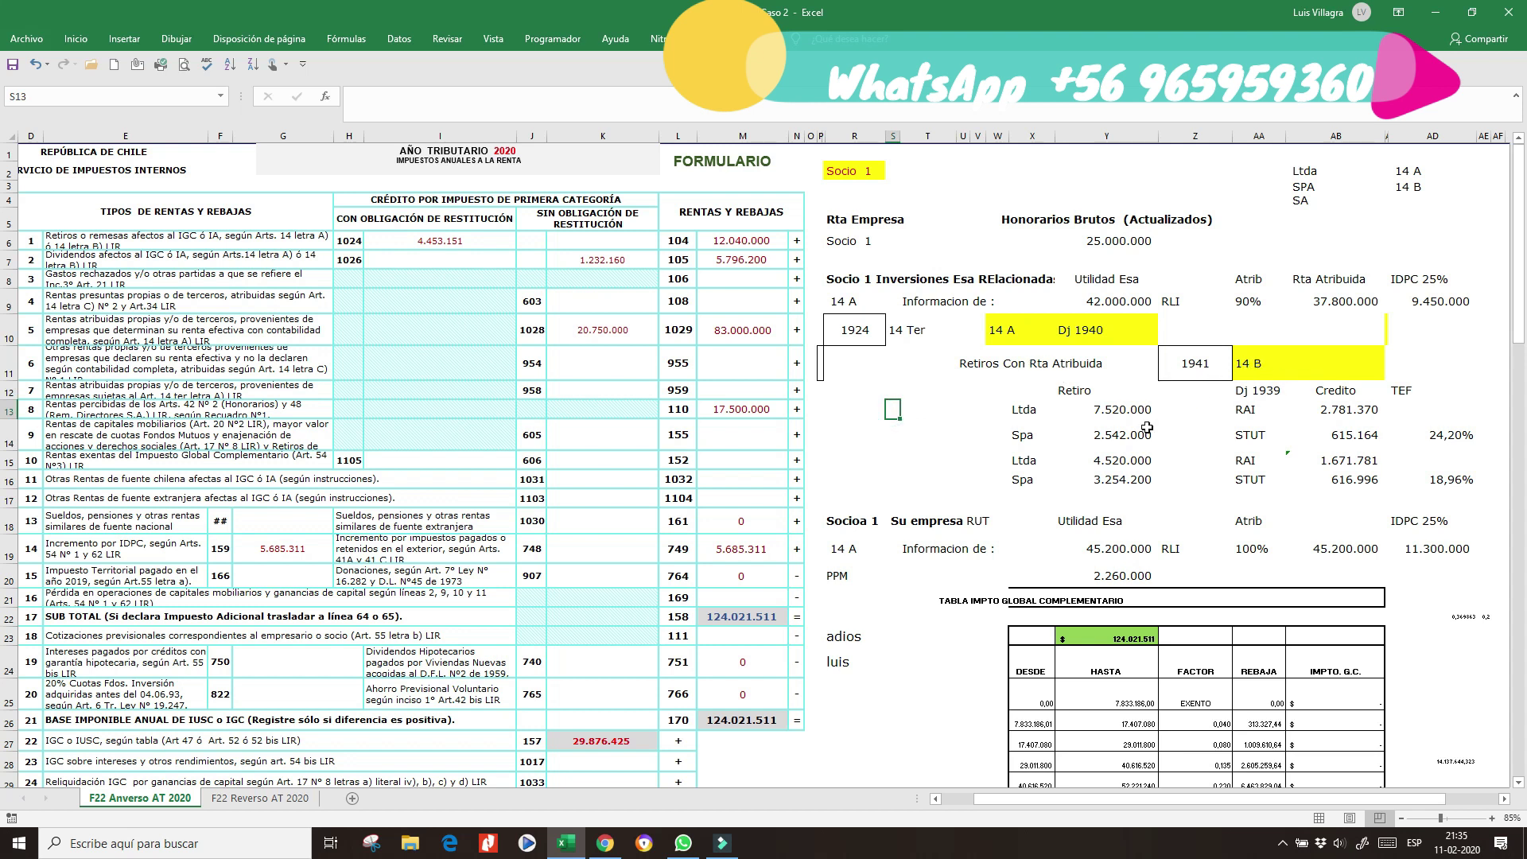
Step: Examine the 14 B block: the Ltda and Spa withdrawals, their RAI and STUT registers, the credits and the TEF rate
click(1258, 366)
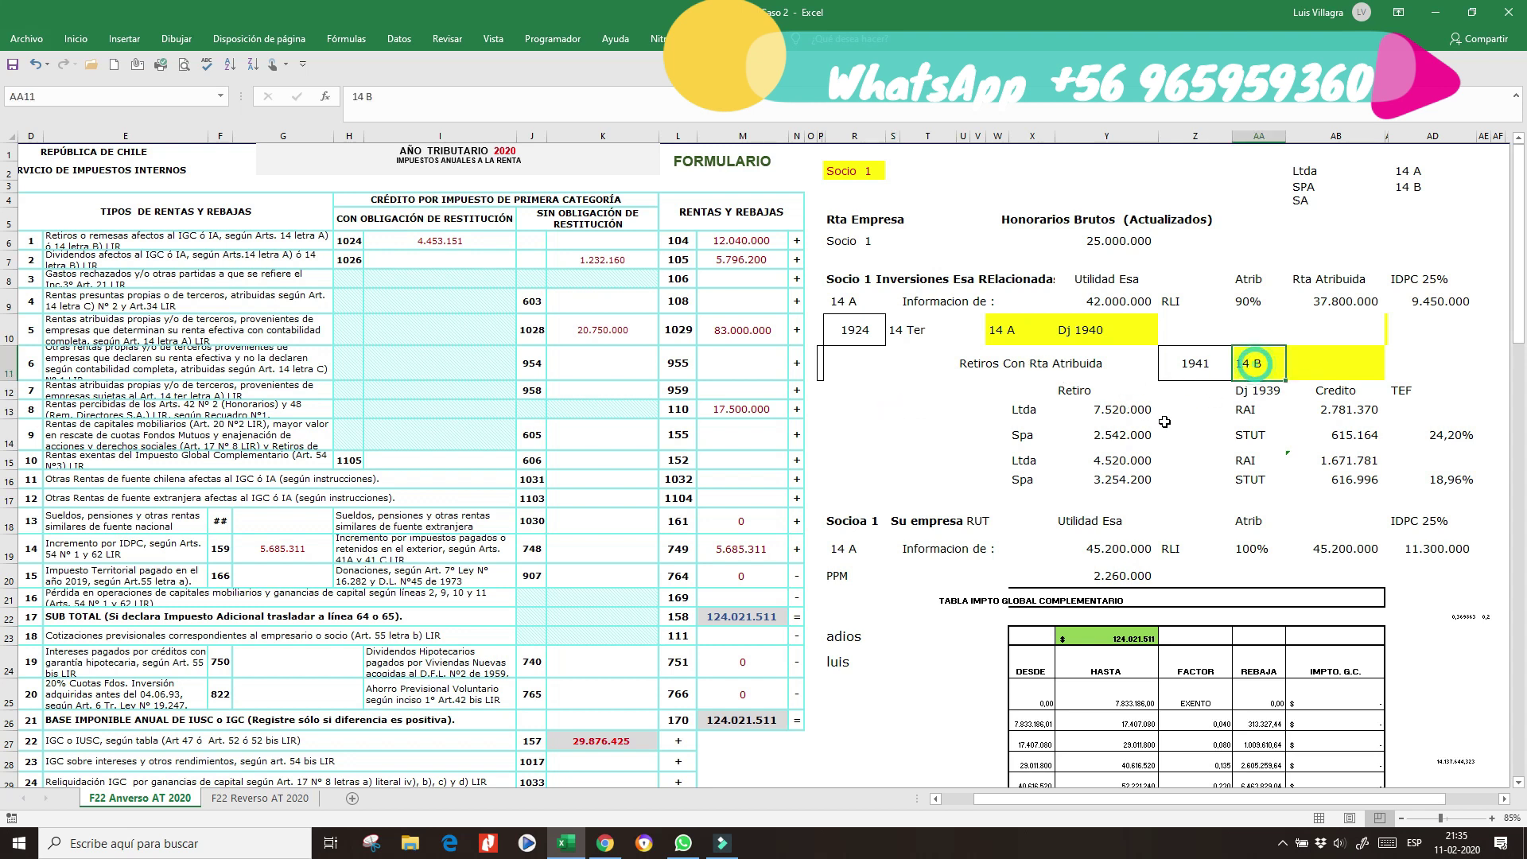
click(1017, 412)
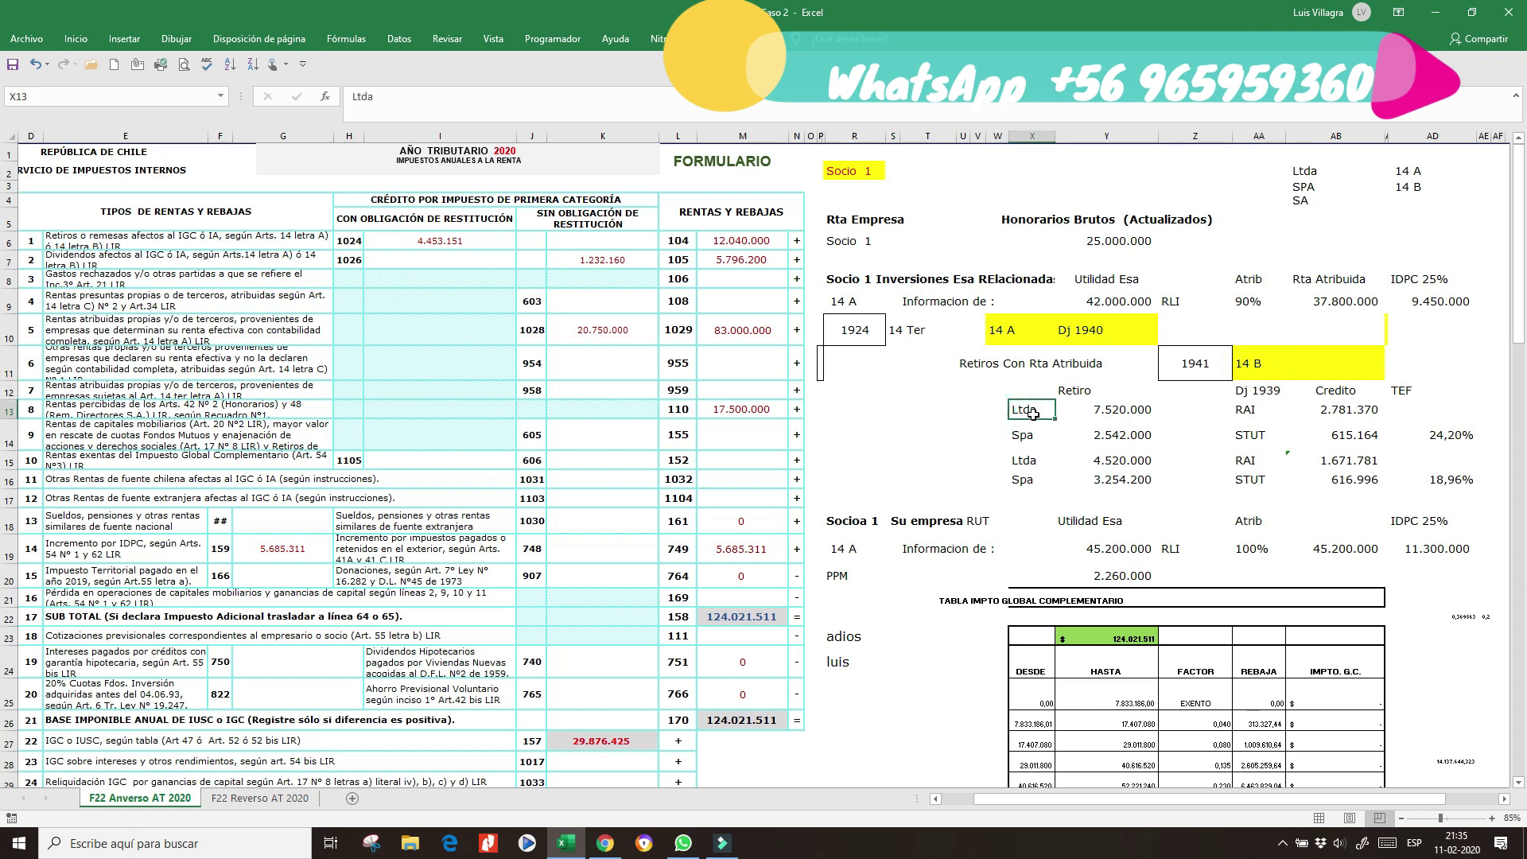
click(1031, 438)
click(1023, 461)
click(1024, 479)
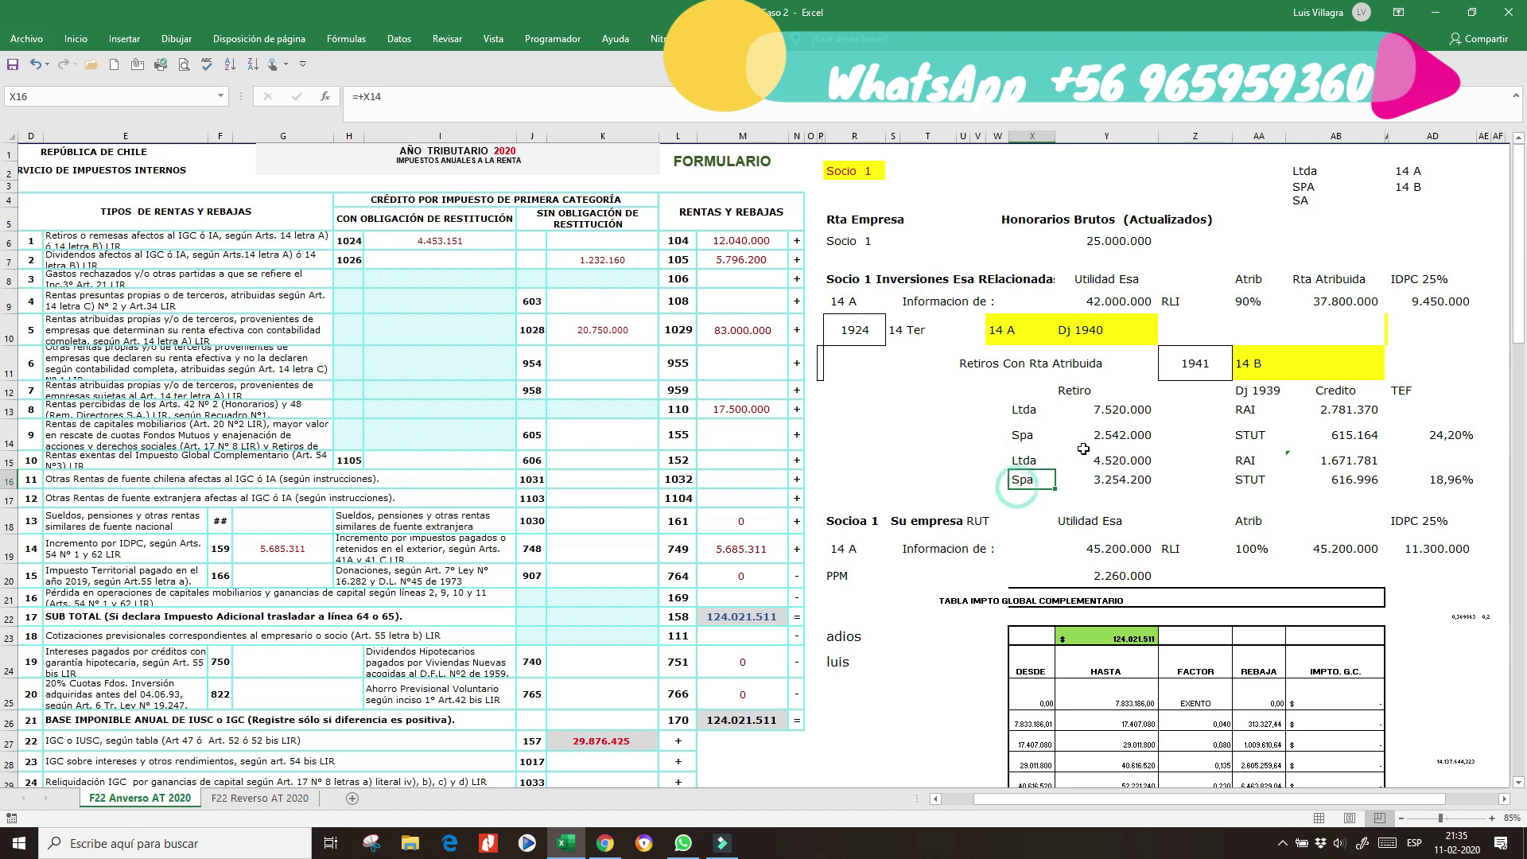
click(1110, 411)
click(1118, 435)
click(1117, 461)
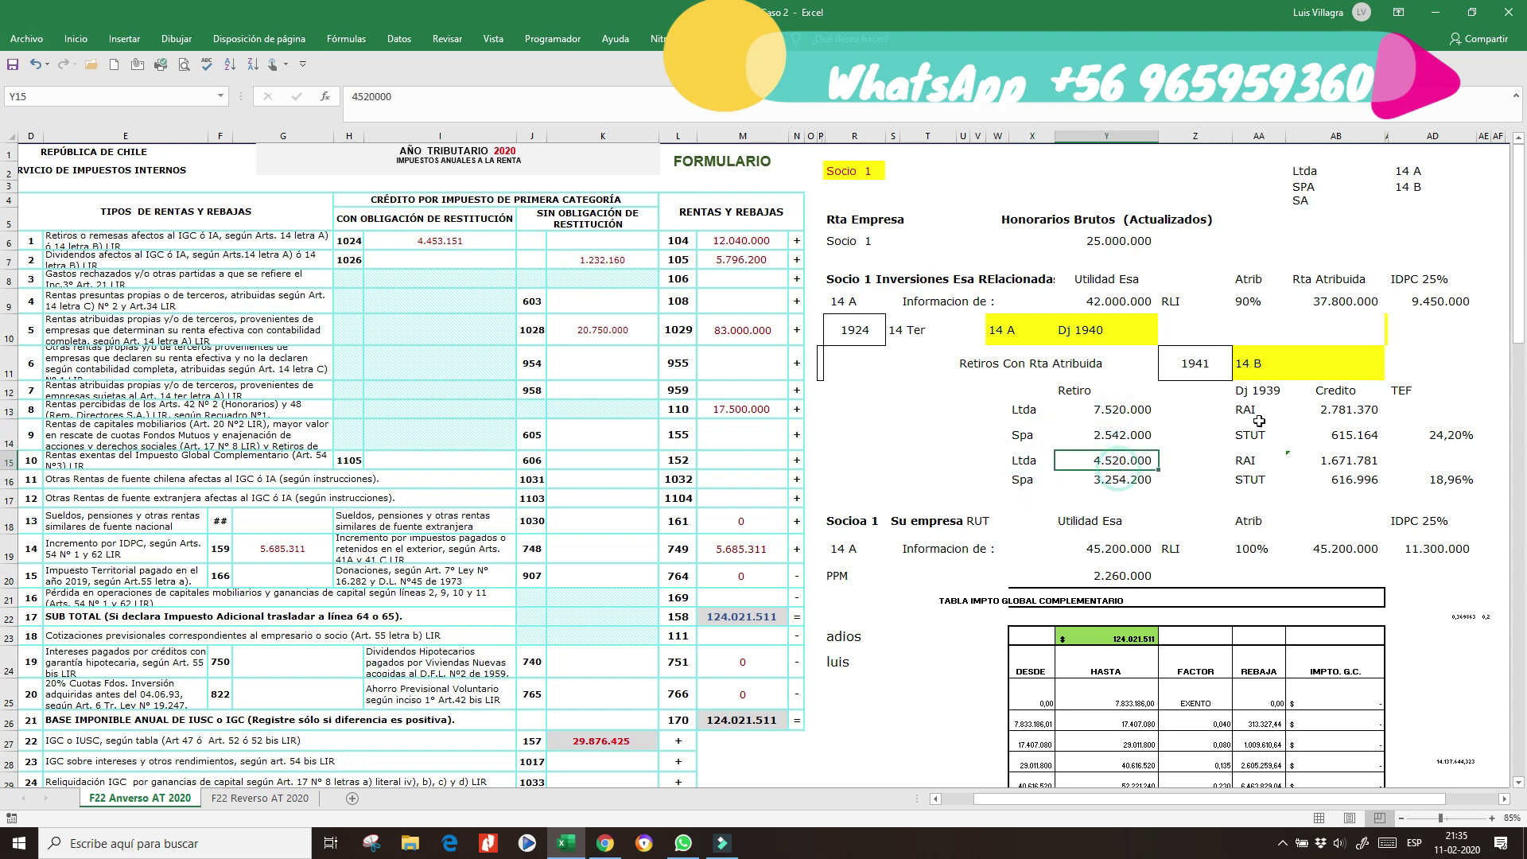
click(1253, 407)
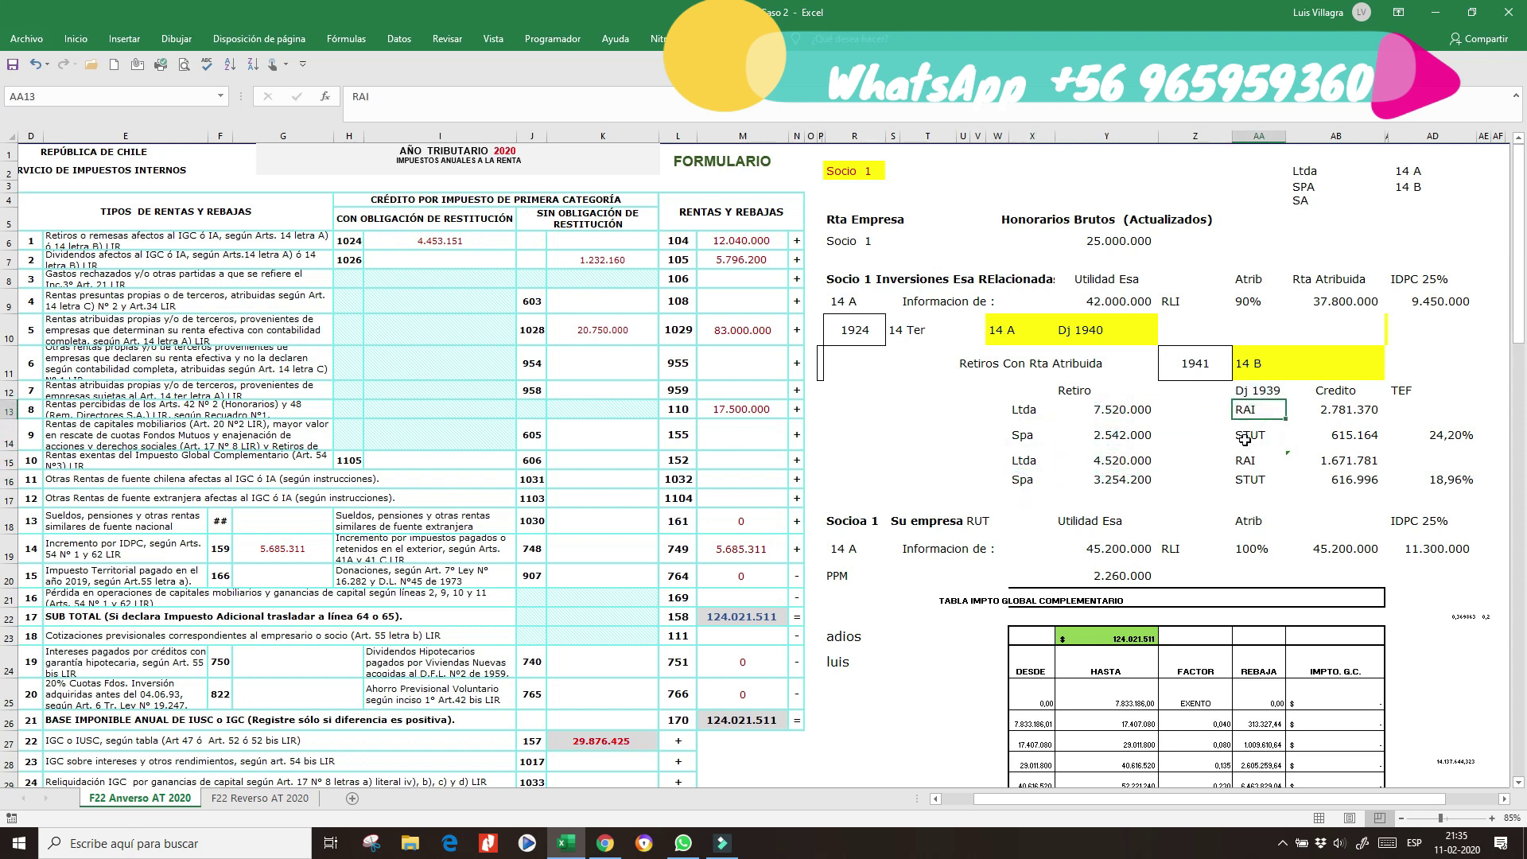
click(1351, 408)
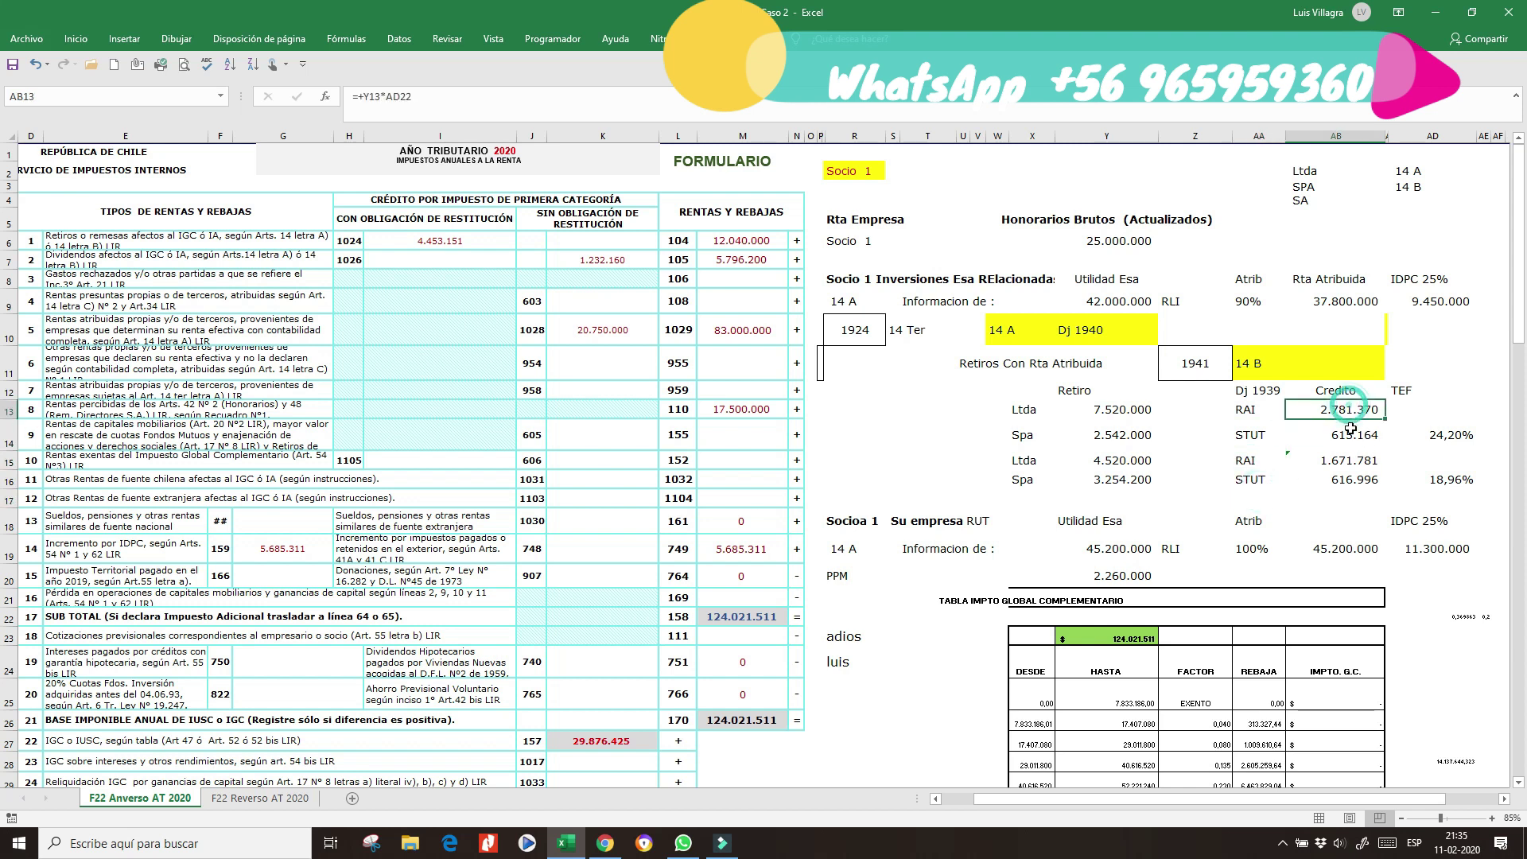
click(1454, 436)
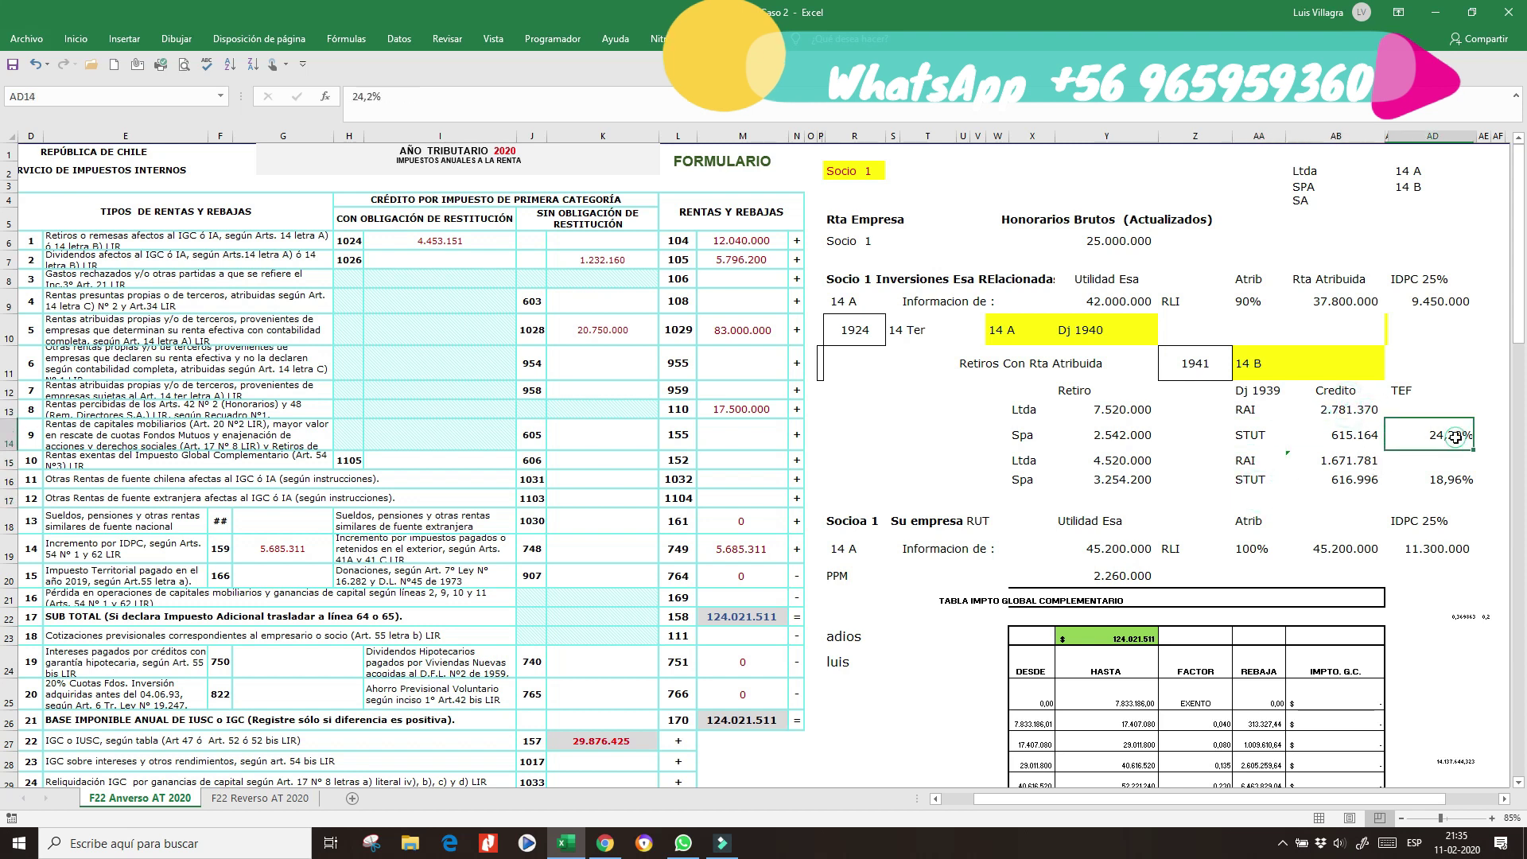
click(1357, 411)
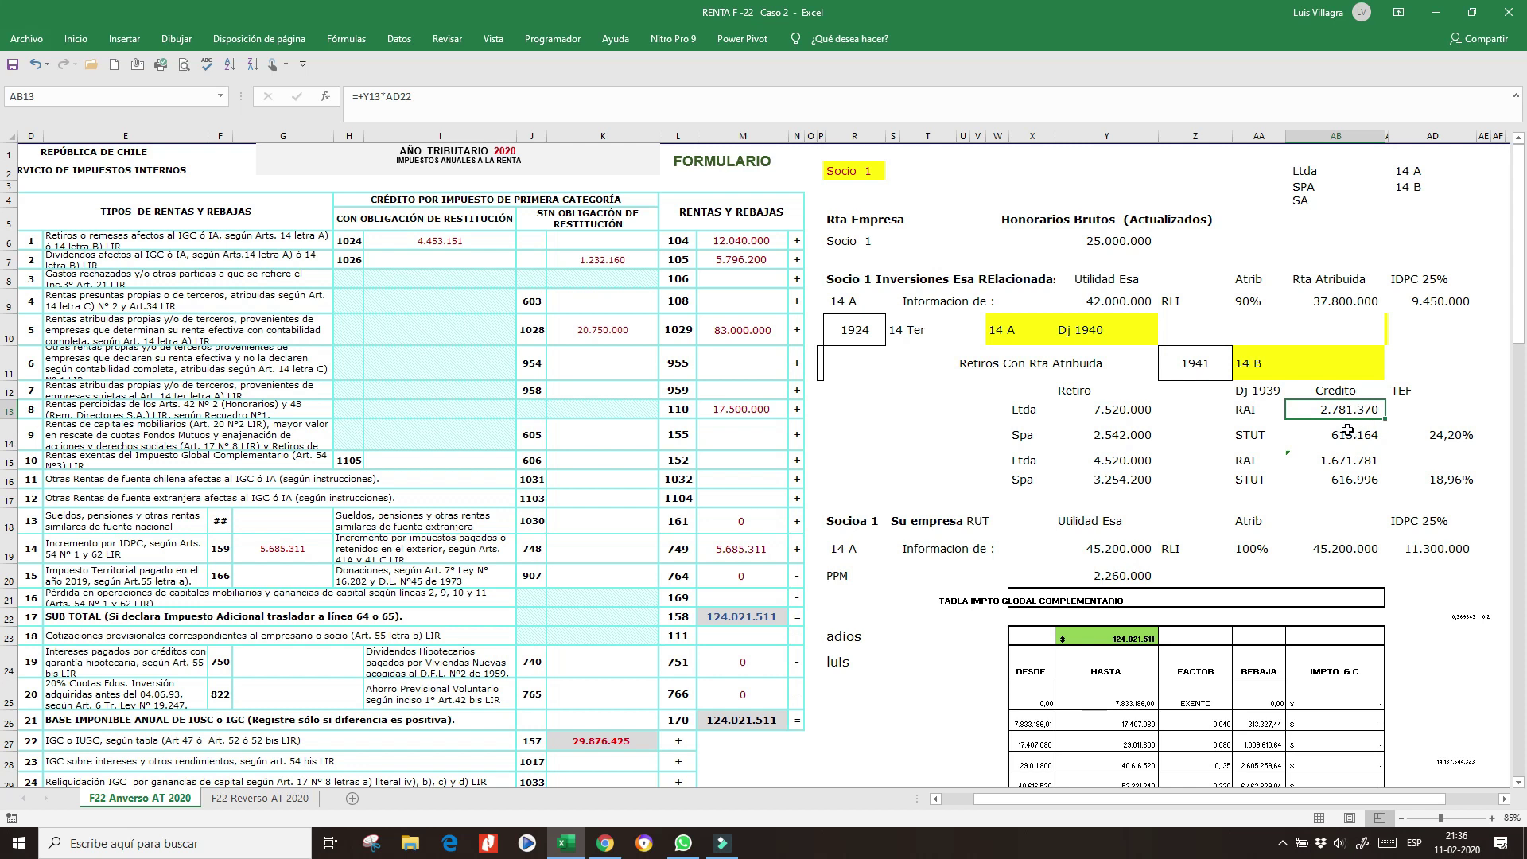
Step: Check the sum of the two Ltda withdrawals (Y13, Y15) and of the two Spa amounts (Y14, Y16), dismissing the reference lookup
click(1105, 409)
ctrl+click(1124, 461)
alt+click(1124, 461)
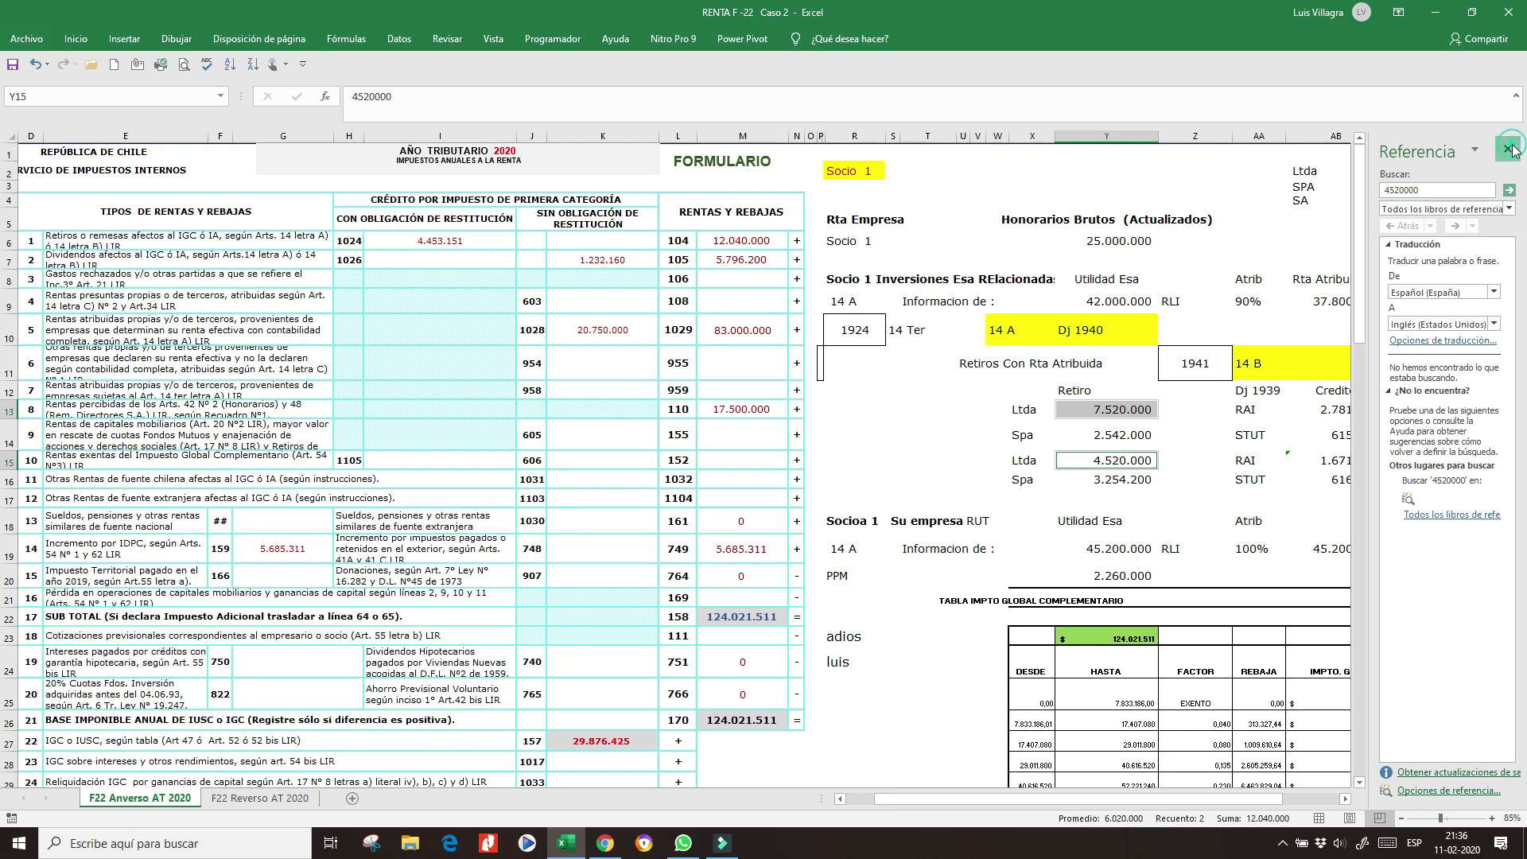
click(1507, 147)
click(1288, 845)
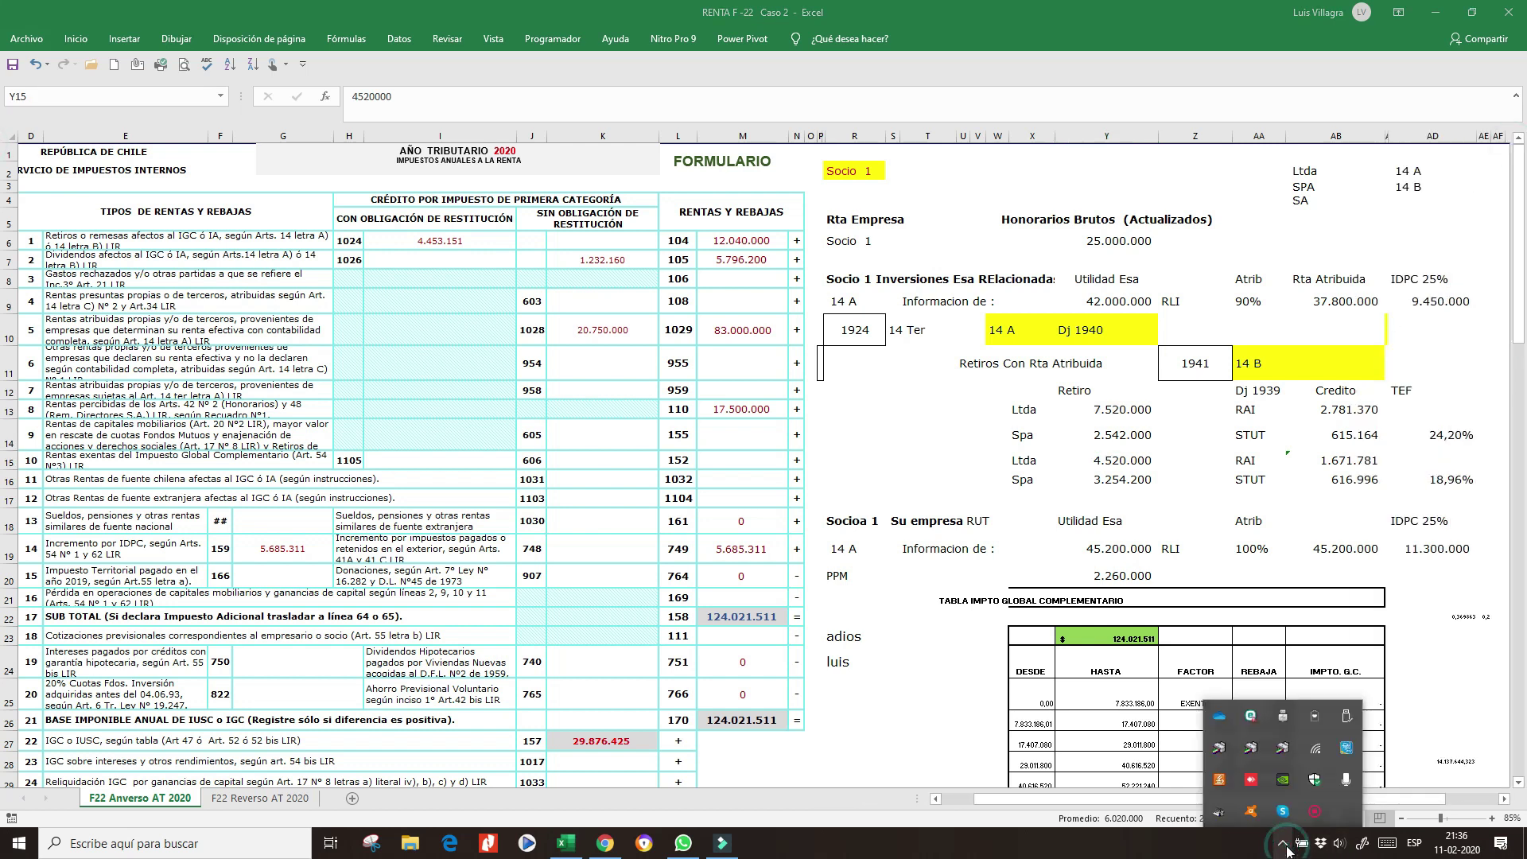
click(1144, 528)
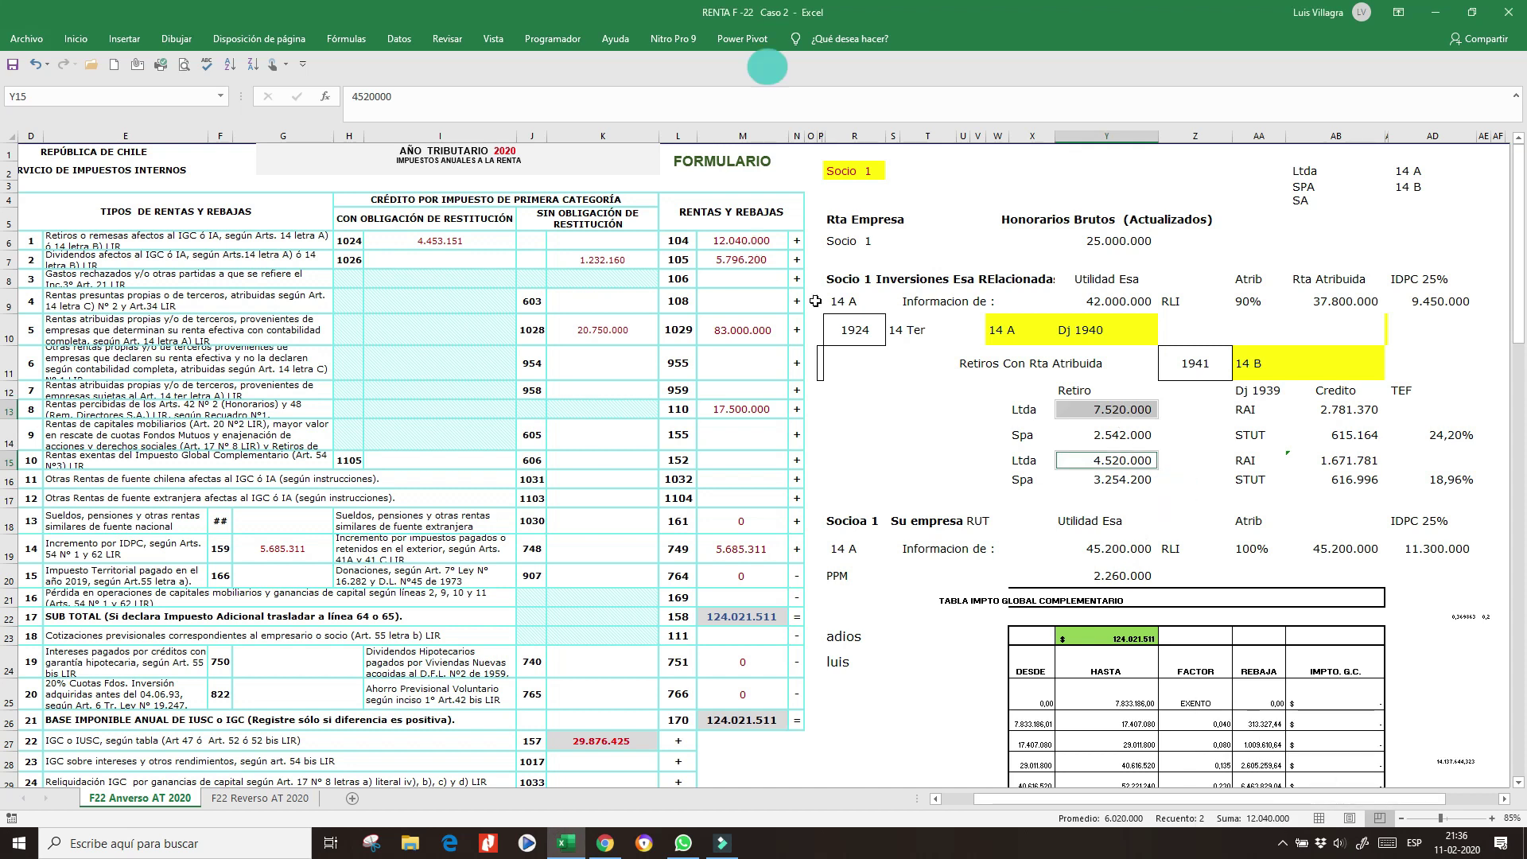
click(1121, 434)
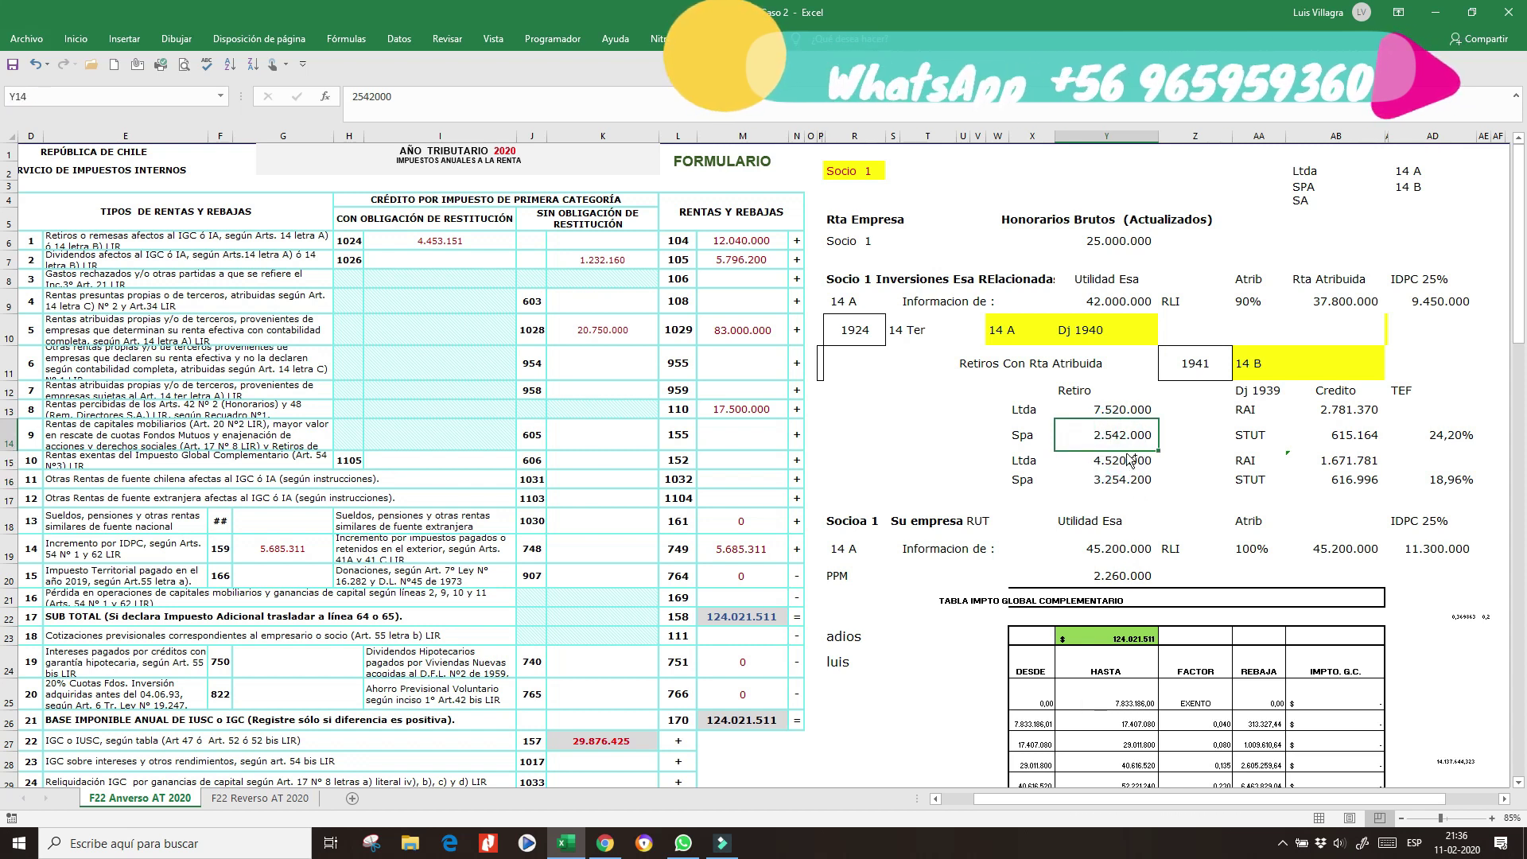
ctrl+alt+click(1128, 480)
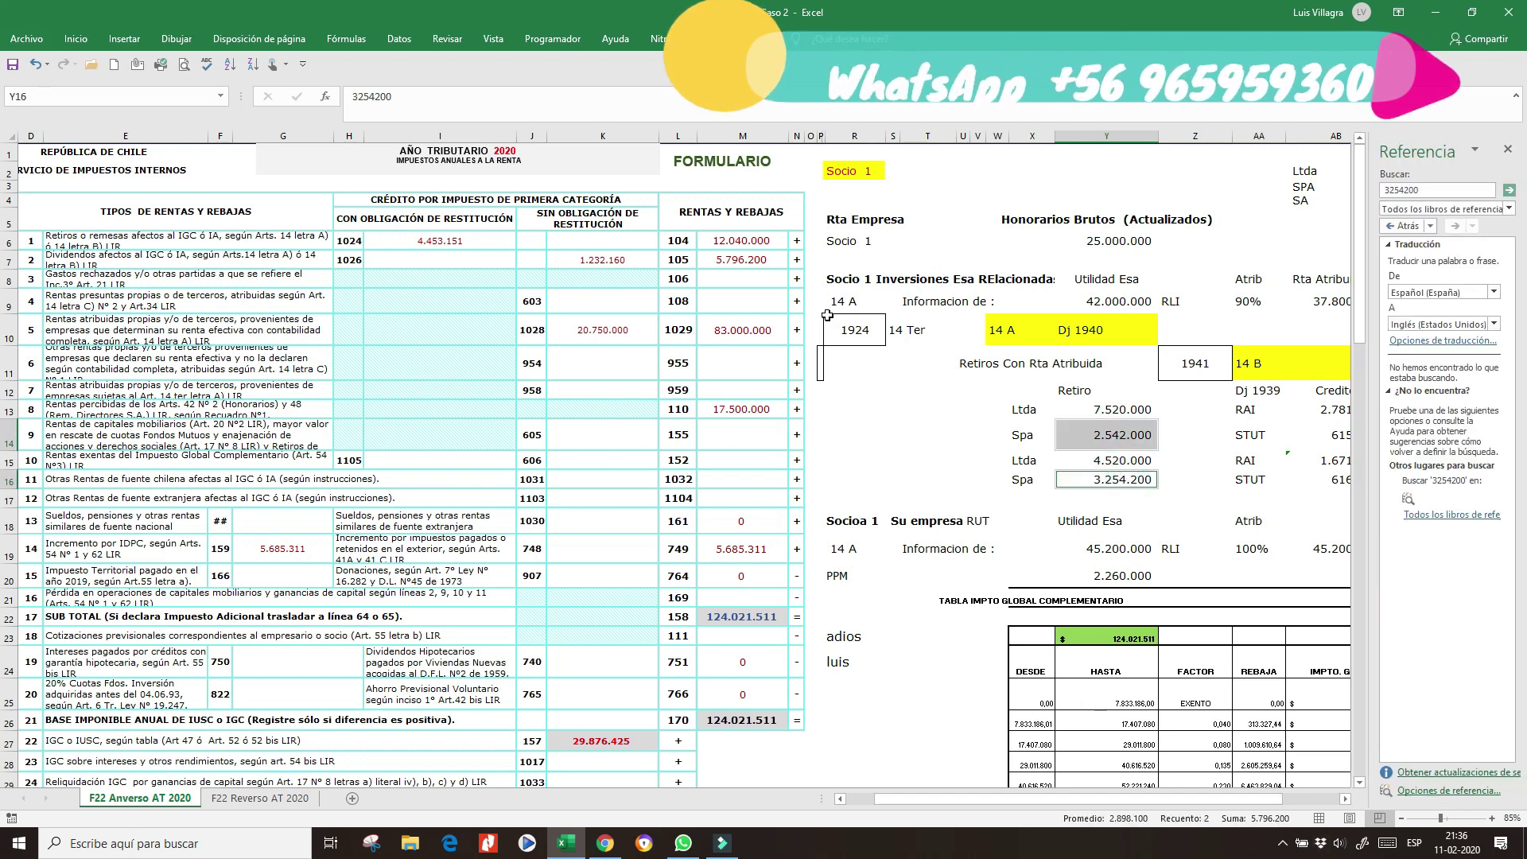
click(1509, 151)
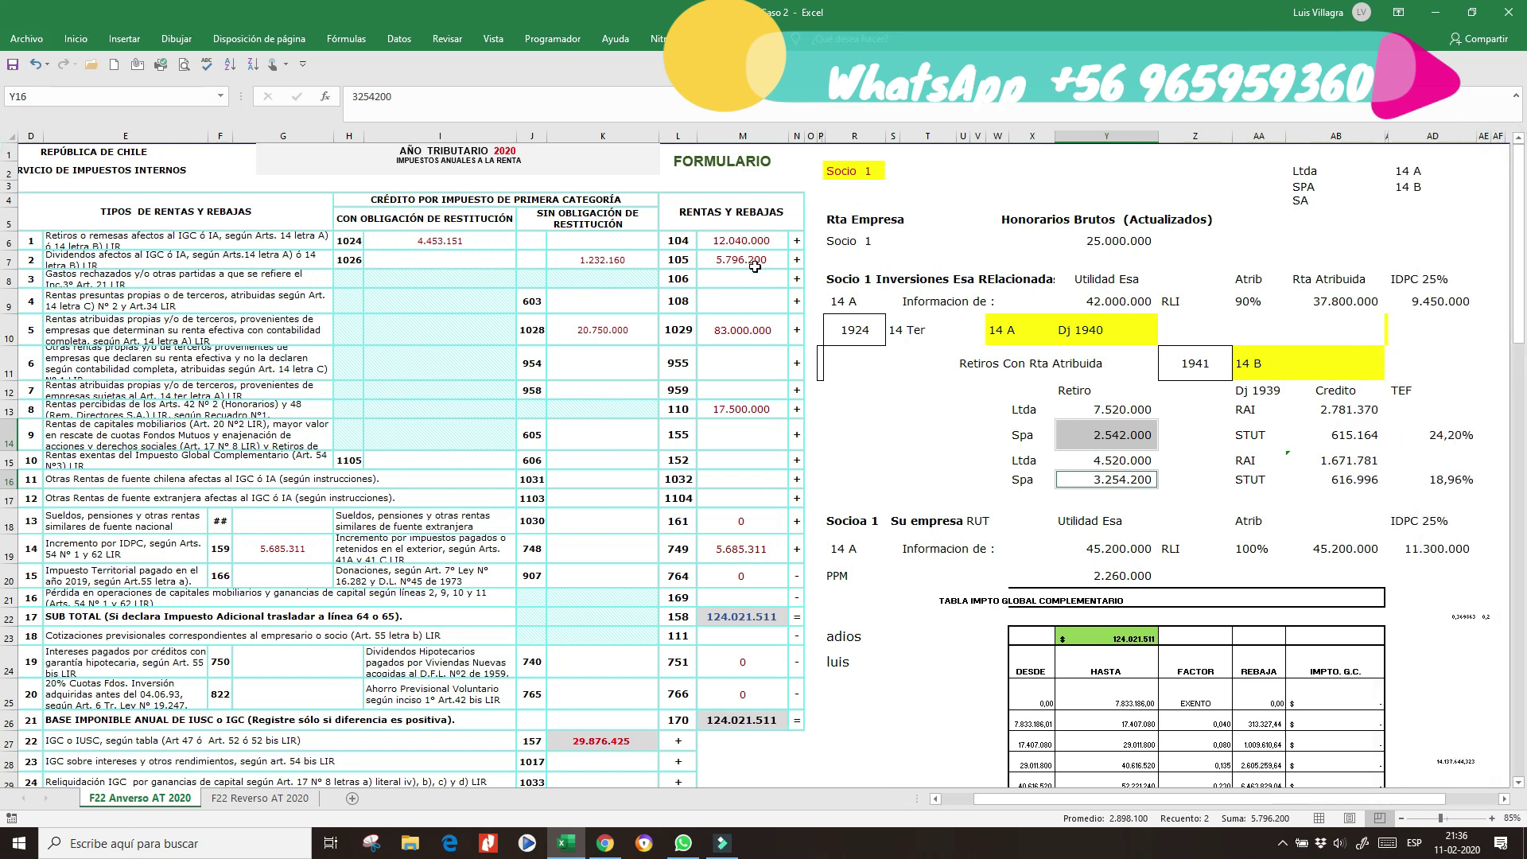
Step: Check the sum of the two RAI credits, AB13 and AB15, against the form's code 1024, and dismiss the reference lookup
click(1352, 506)
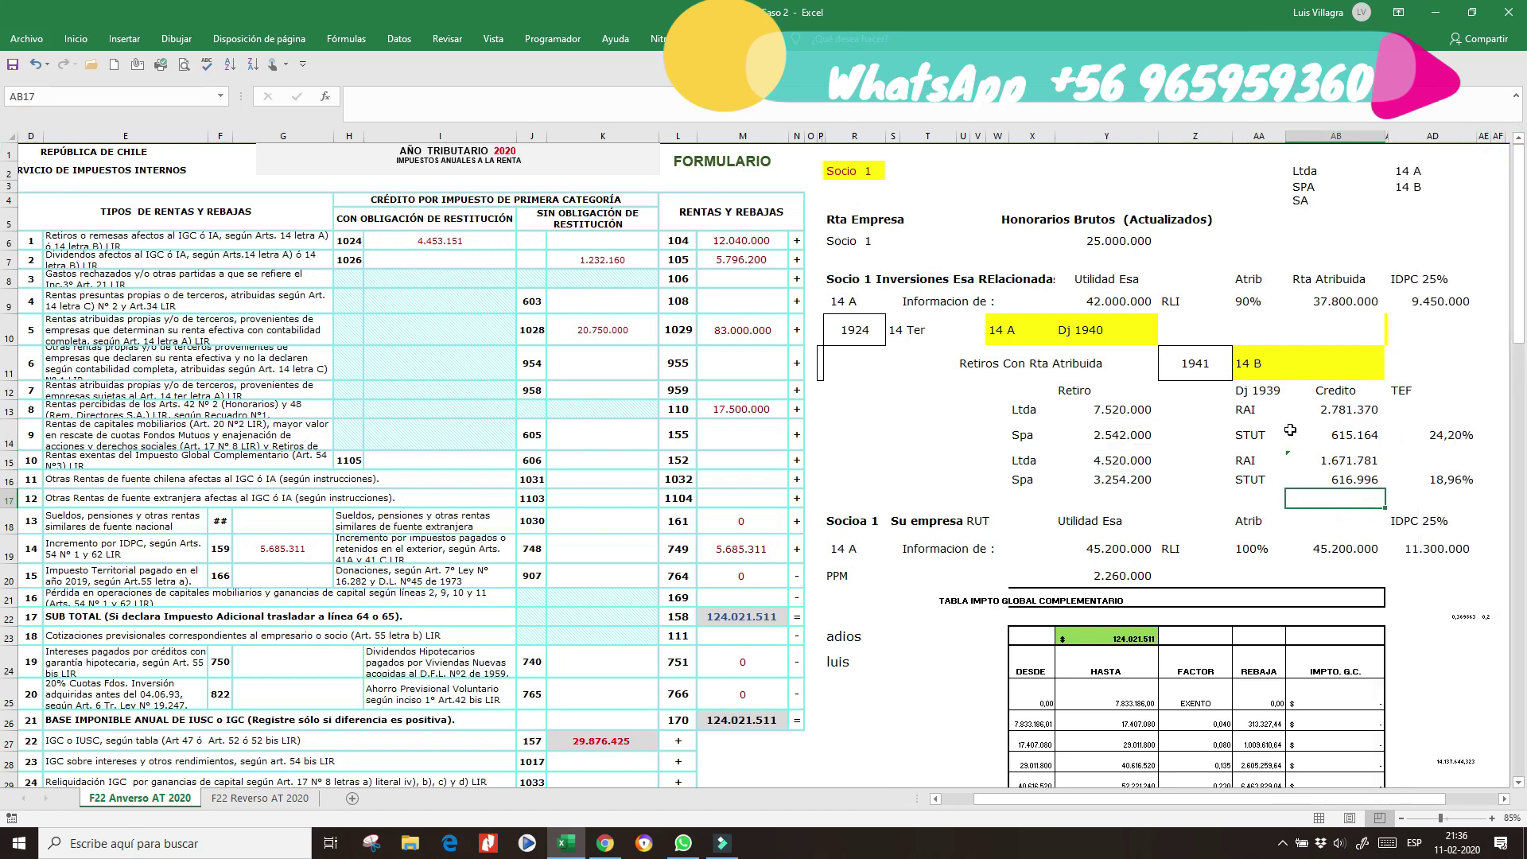
click(1237, 410)
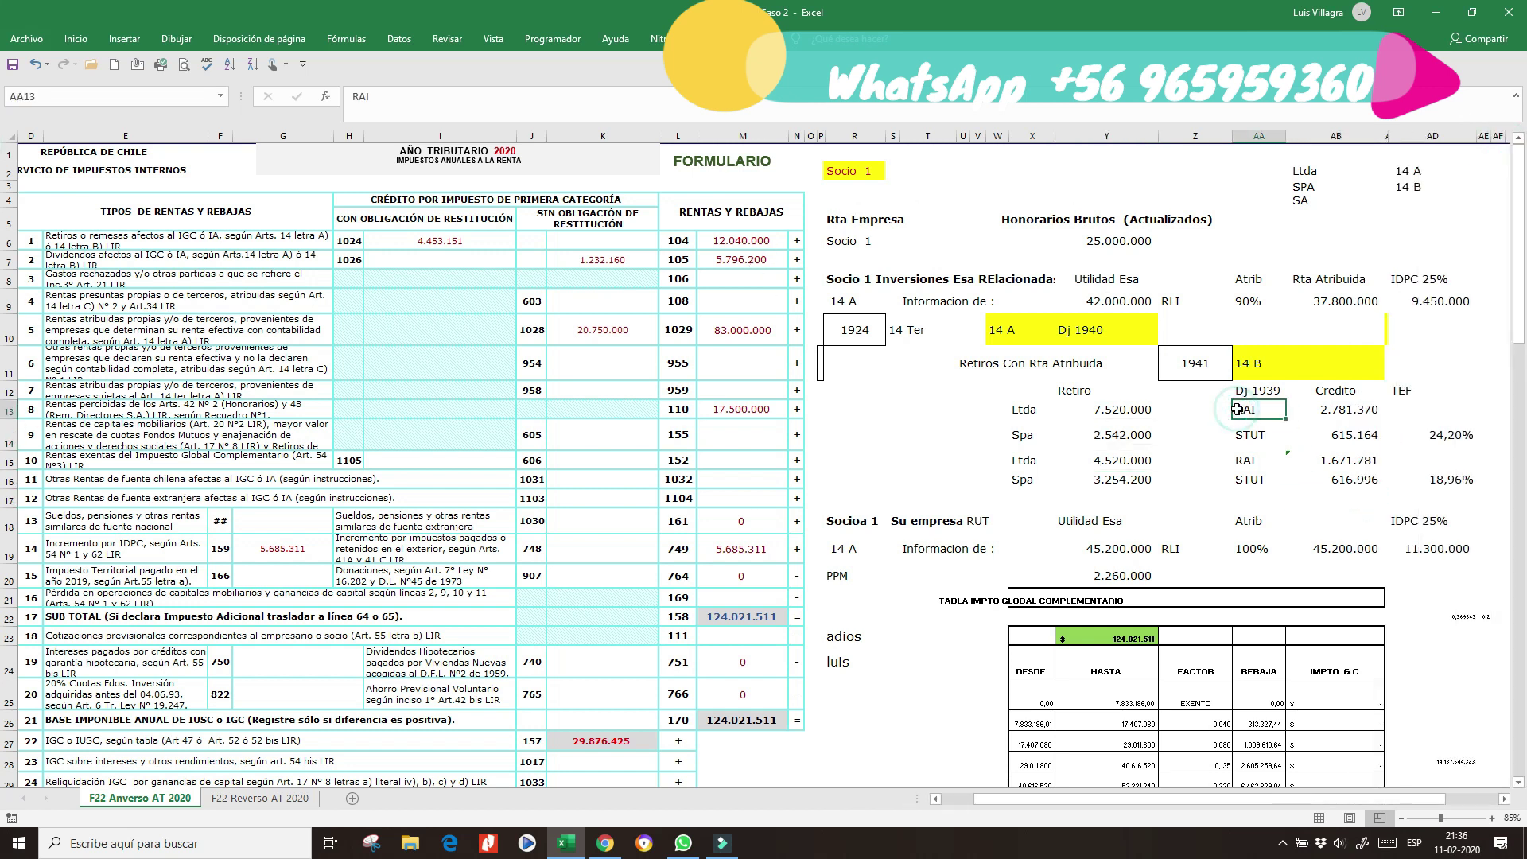
click(1343, 411)
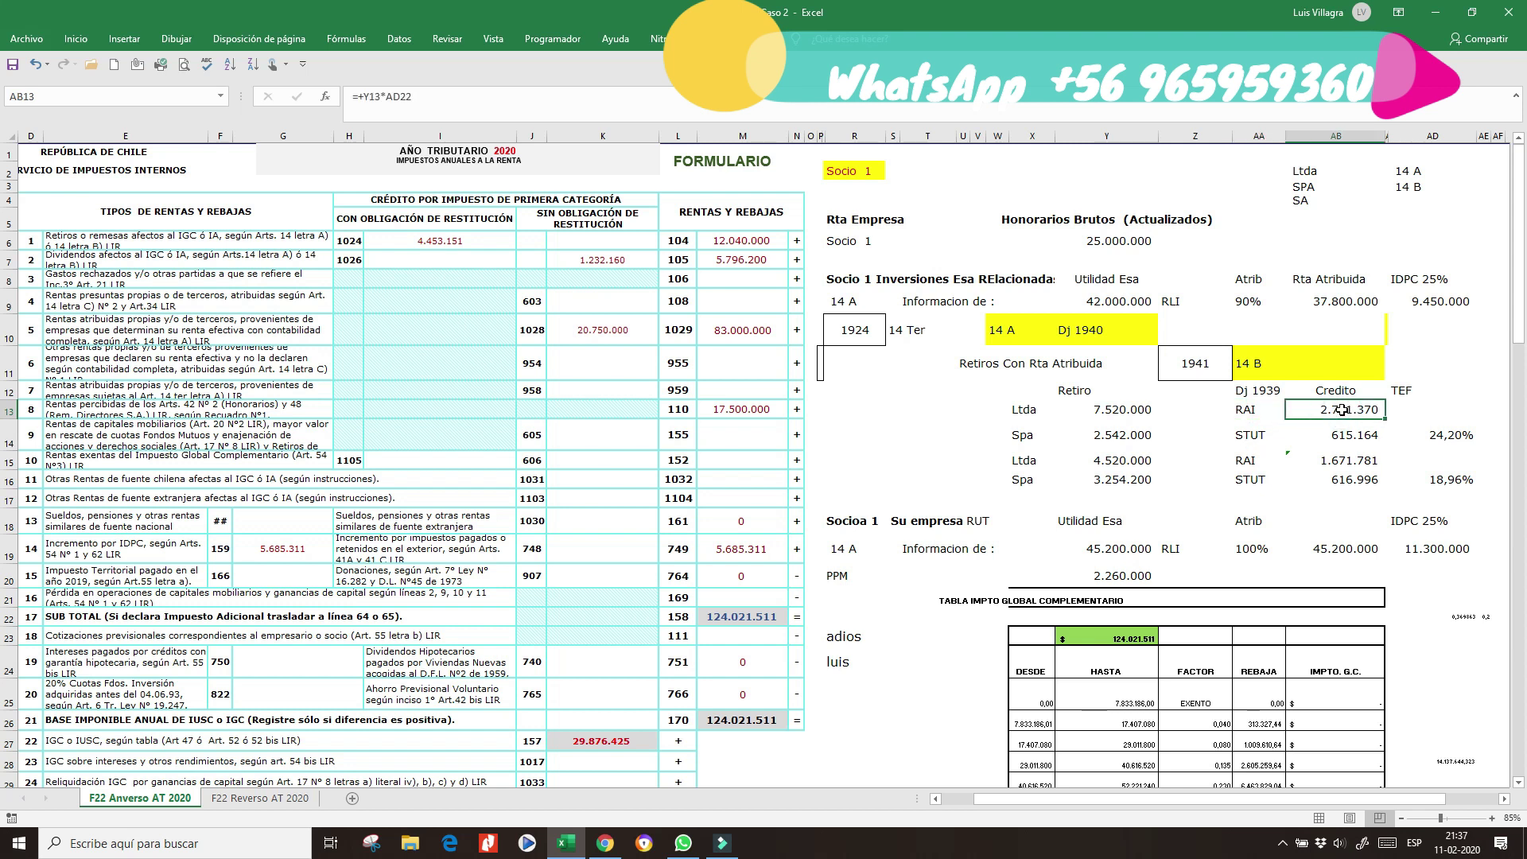
ctrl+click(1344, 466)
alt+click(1344, 465)
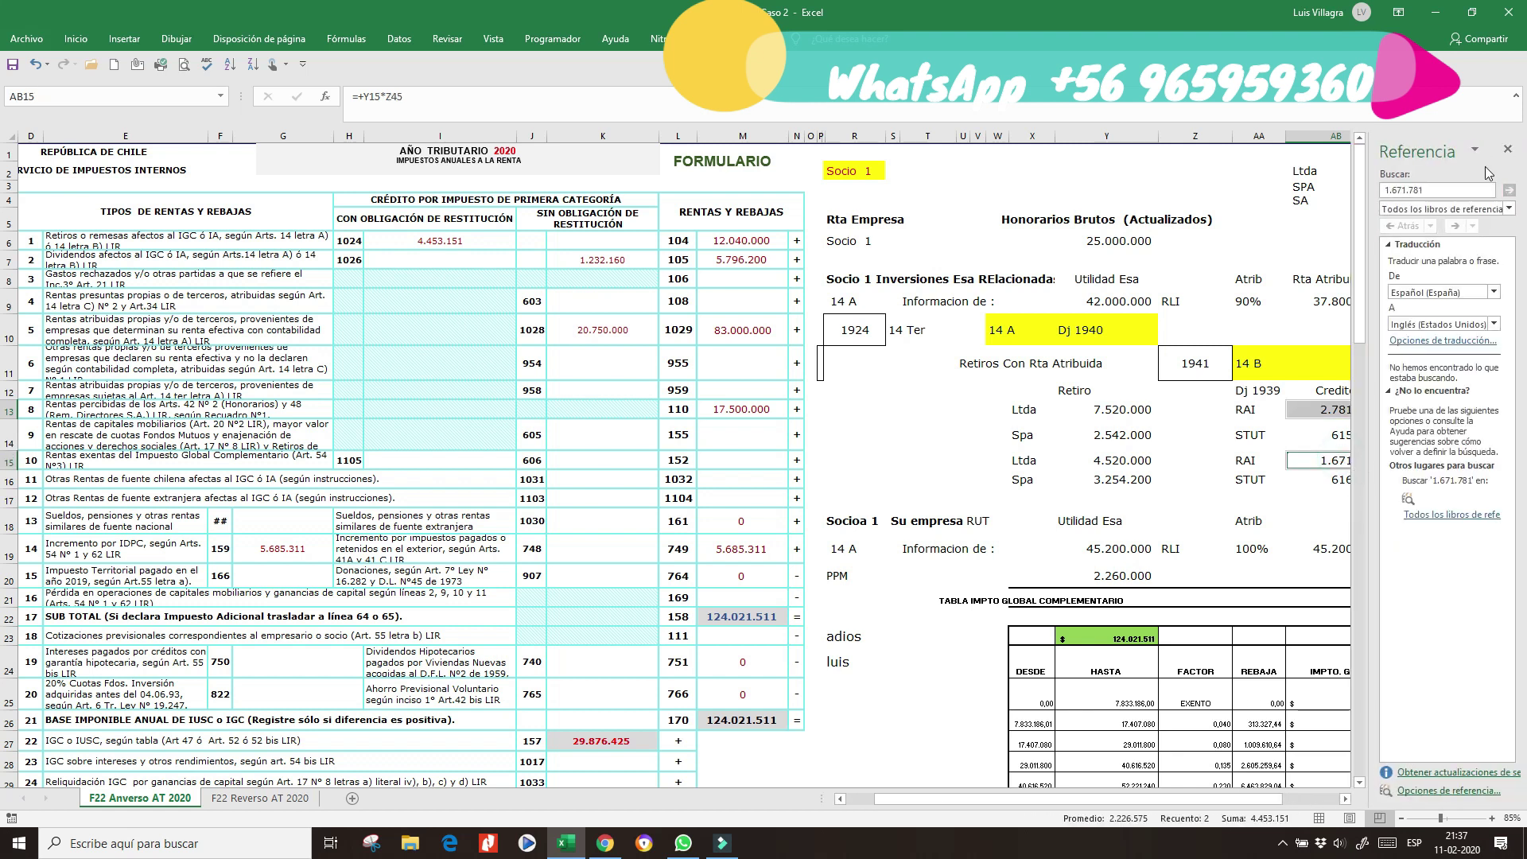
click(1507, 149)
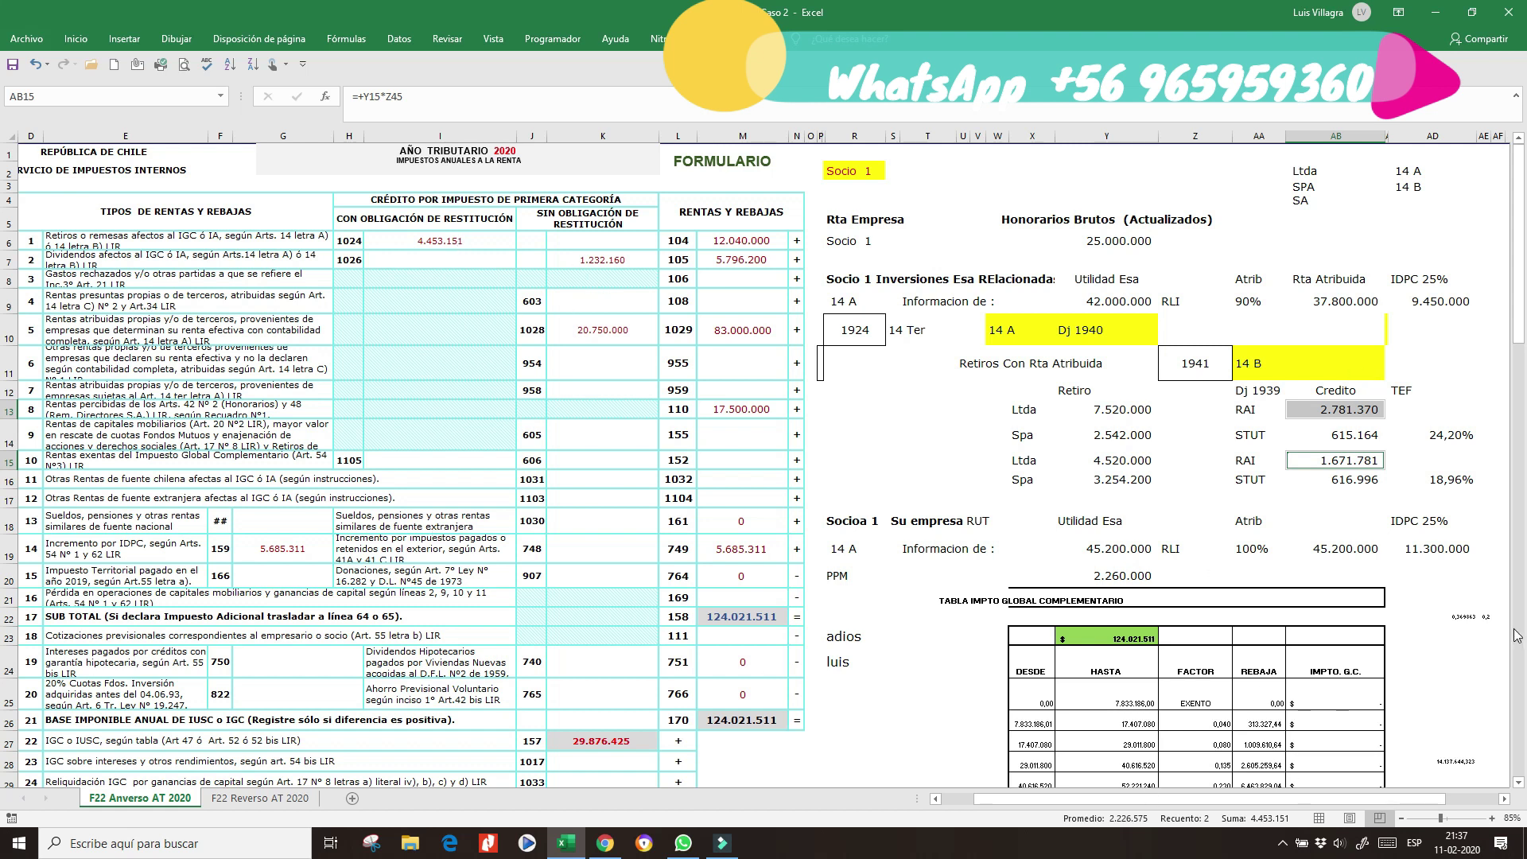
Step: Check the sum of the two STUT credits, AB14 and AB16, against the dividend credit without restitution obligation on line 2
click(1337, 440)
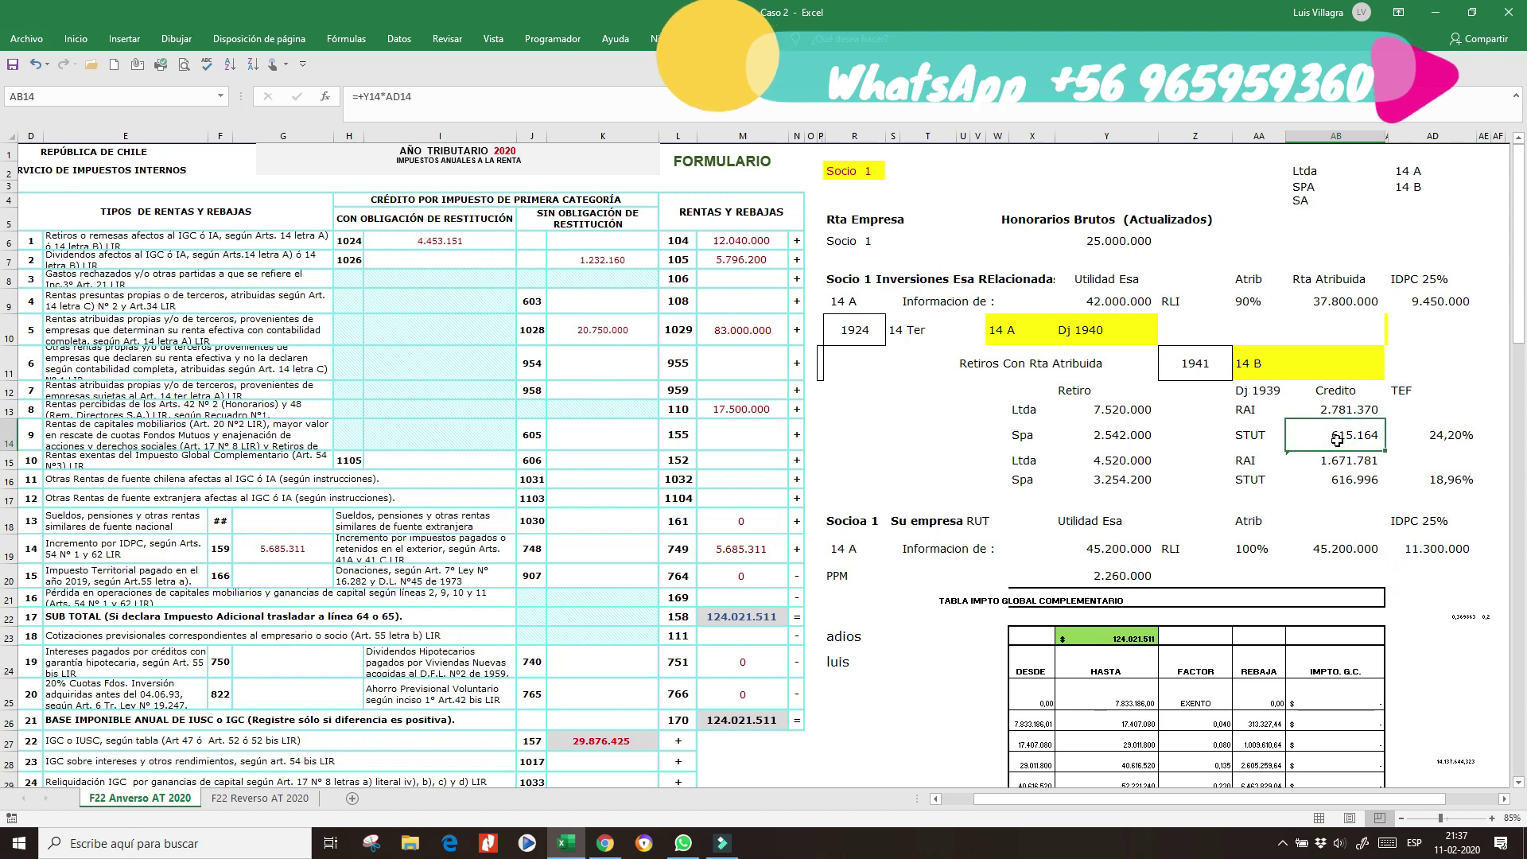
ctrl+click(1338, 484)
alt+click(1338, 484)
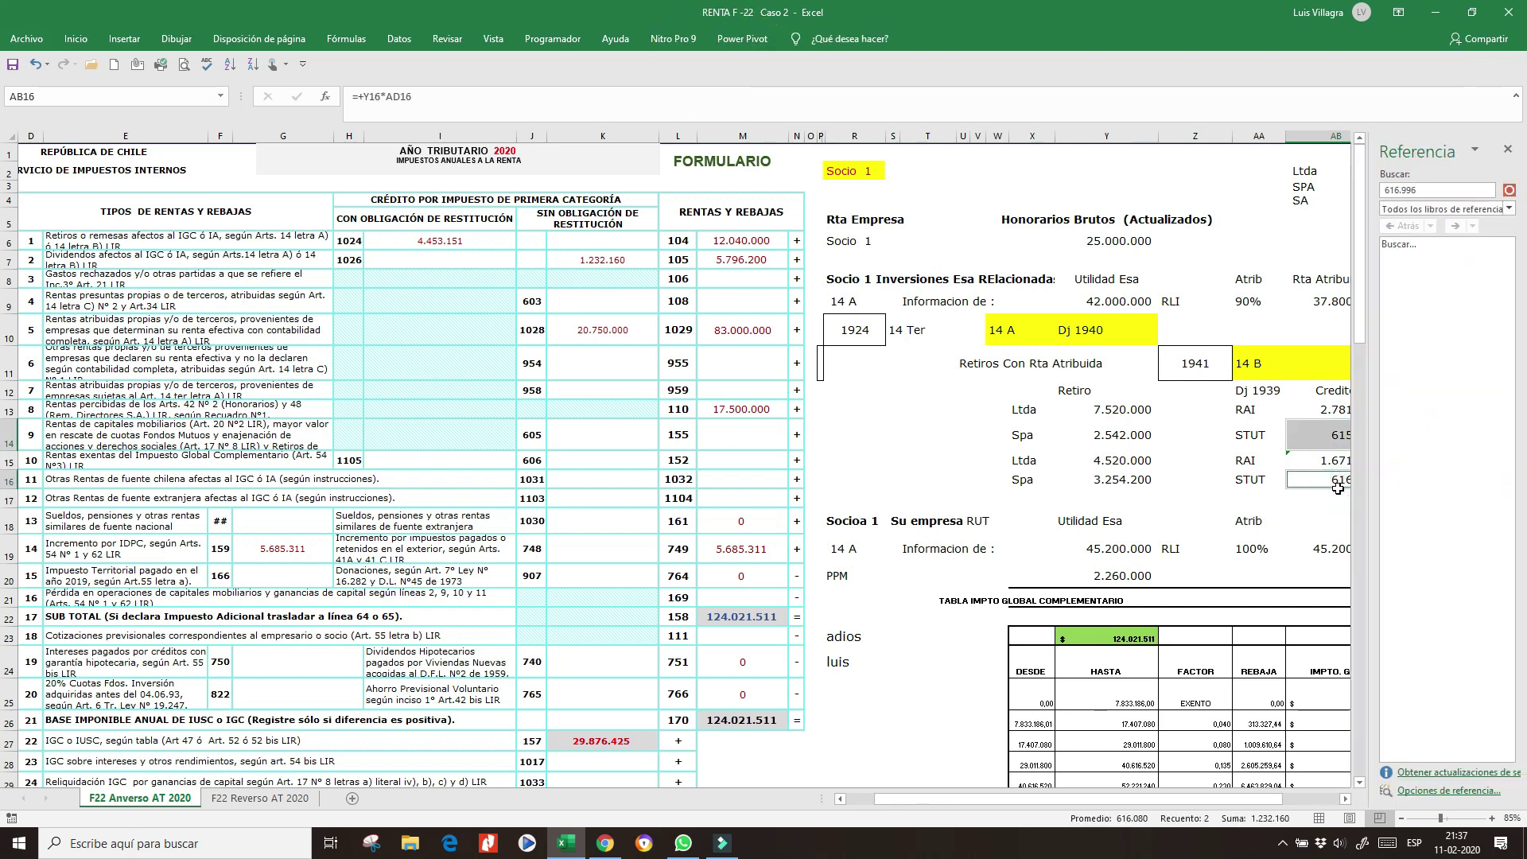
click(1508, 150)
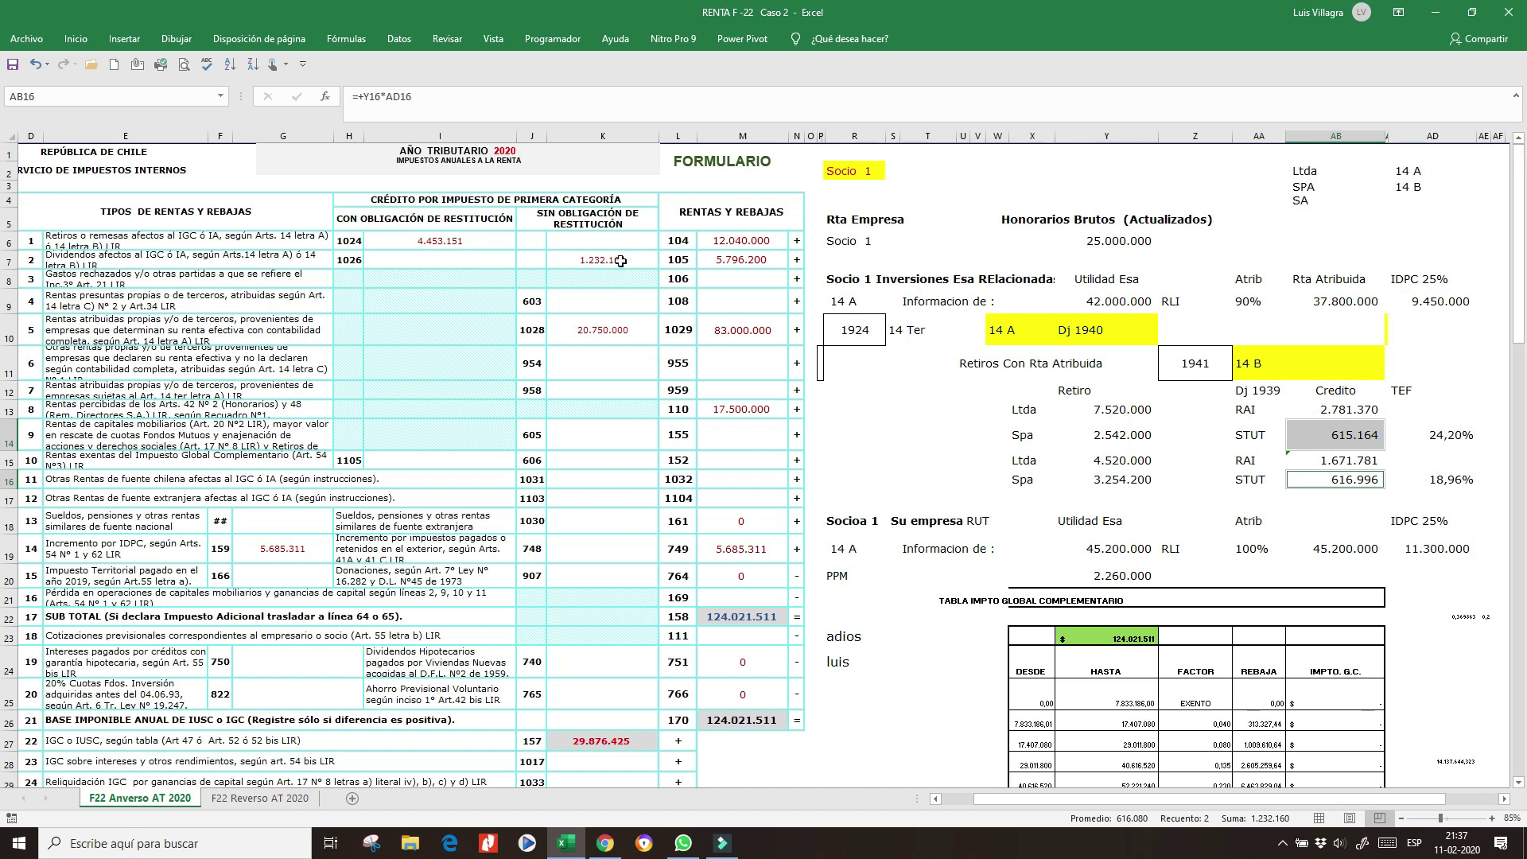
click(620, 261)
Step: Compare line 5 of the form, codes 1029 and 1028, with the attributed incomes in AB9 and AB19 and their 25% IDPC
click(737, 334)
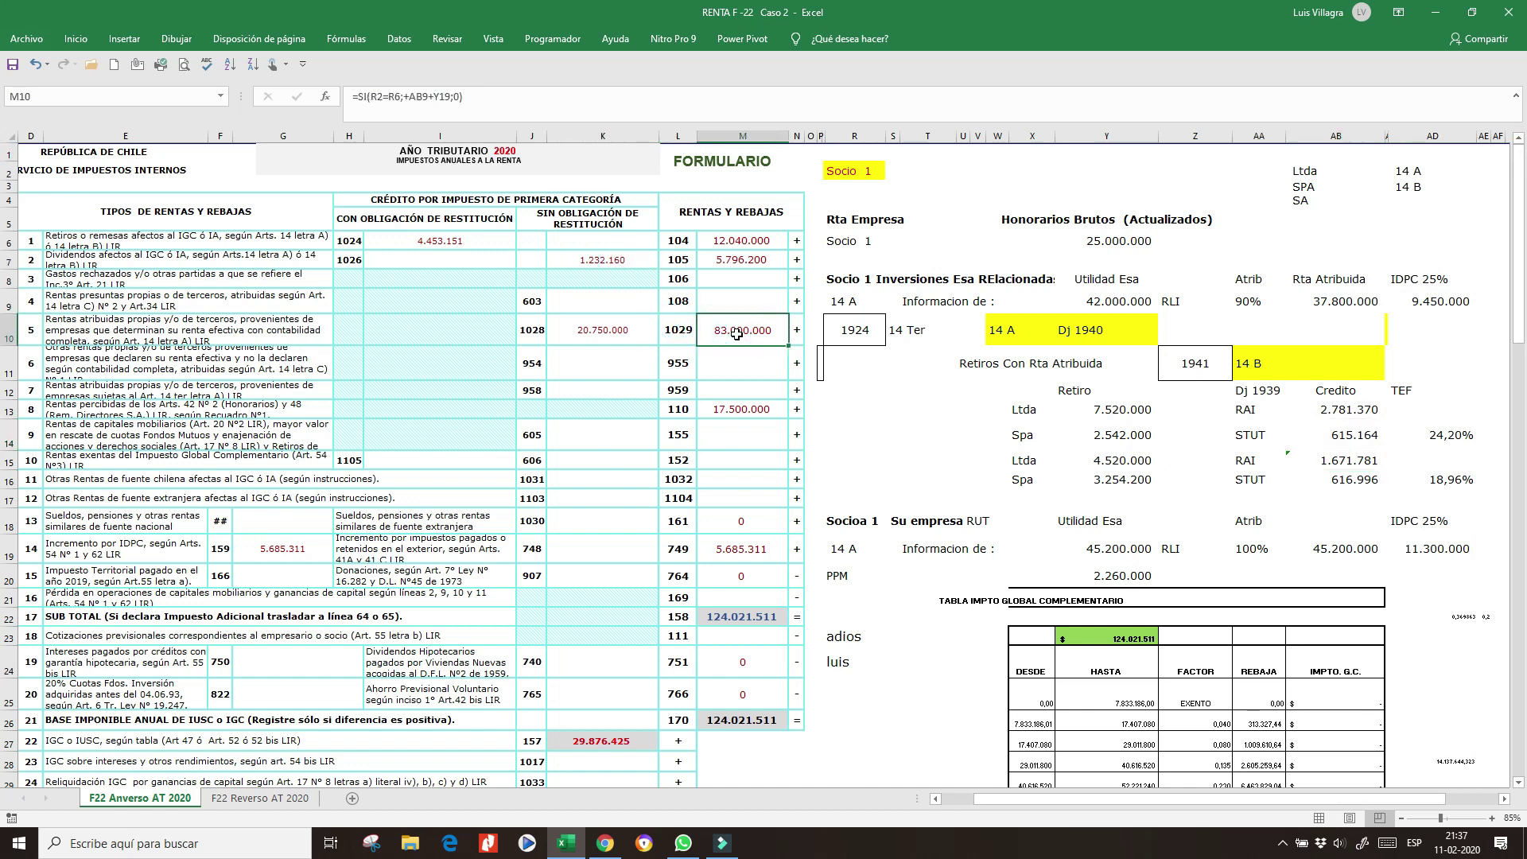
click(1321, 304)
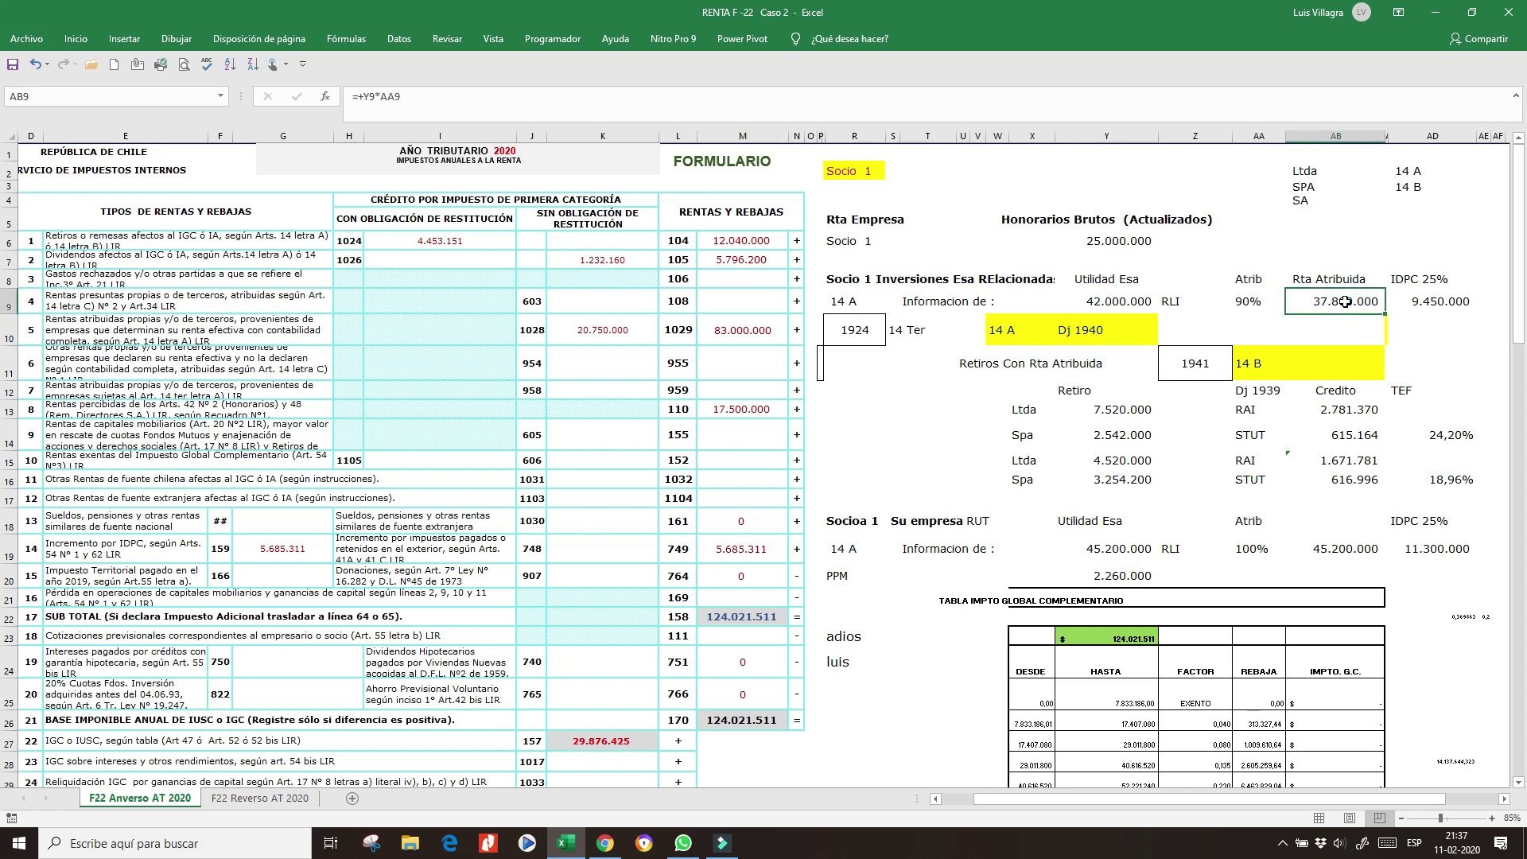
alt+click(1340, 555)
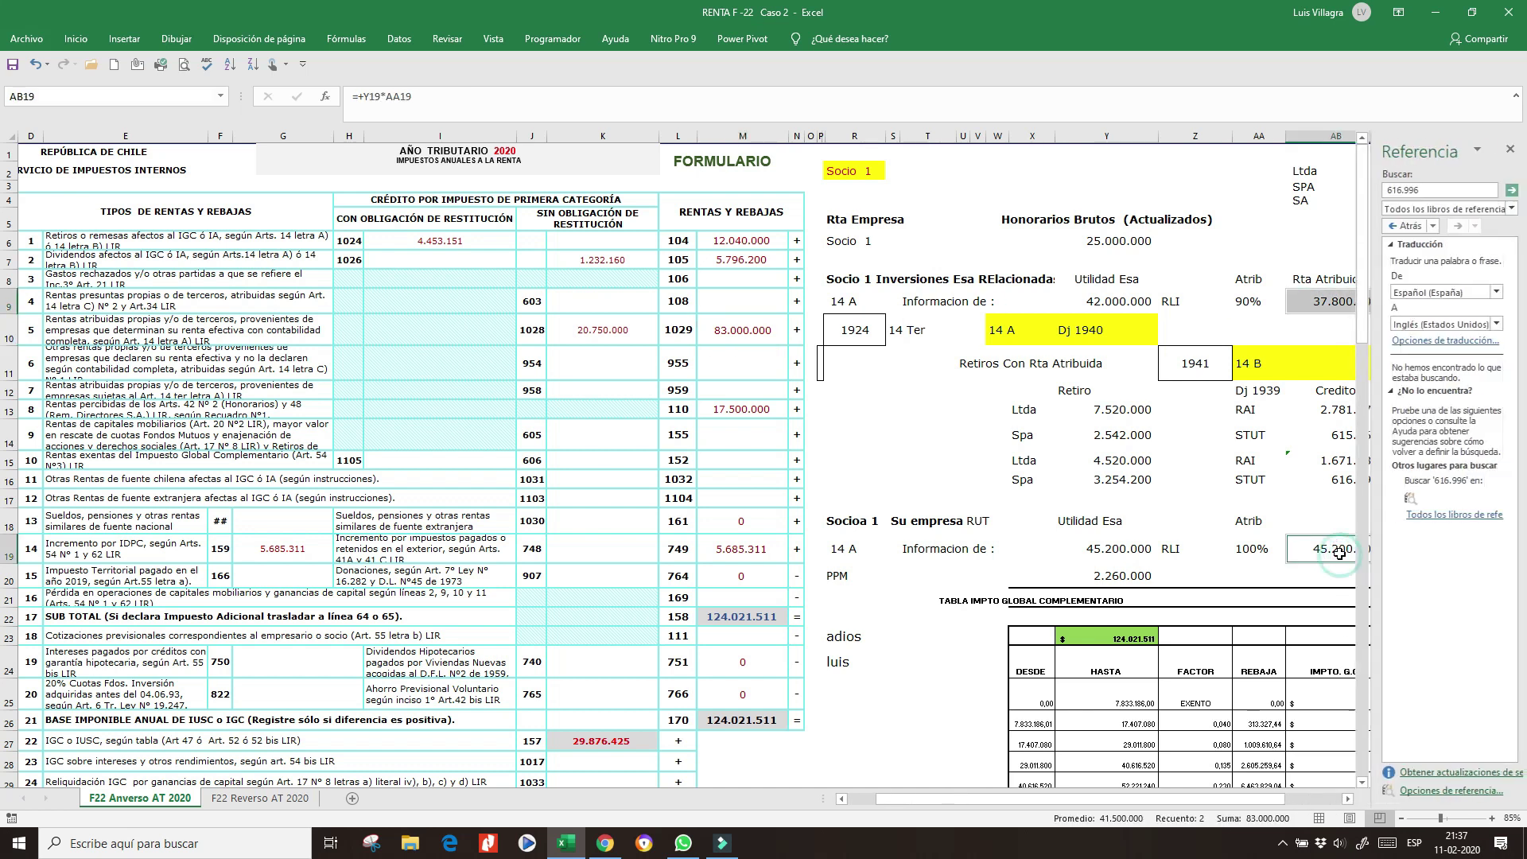
click(1509, 149)
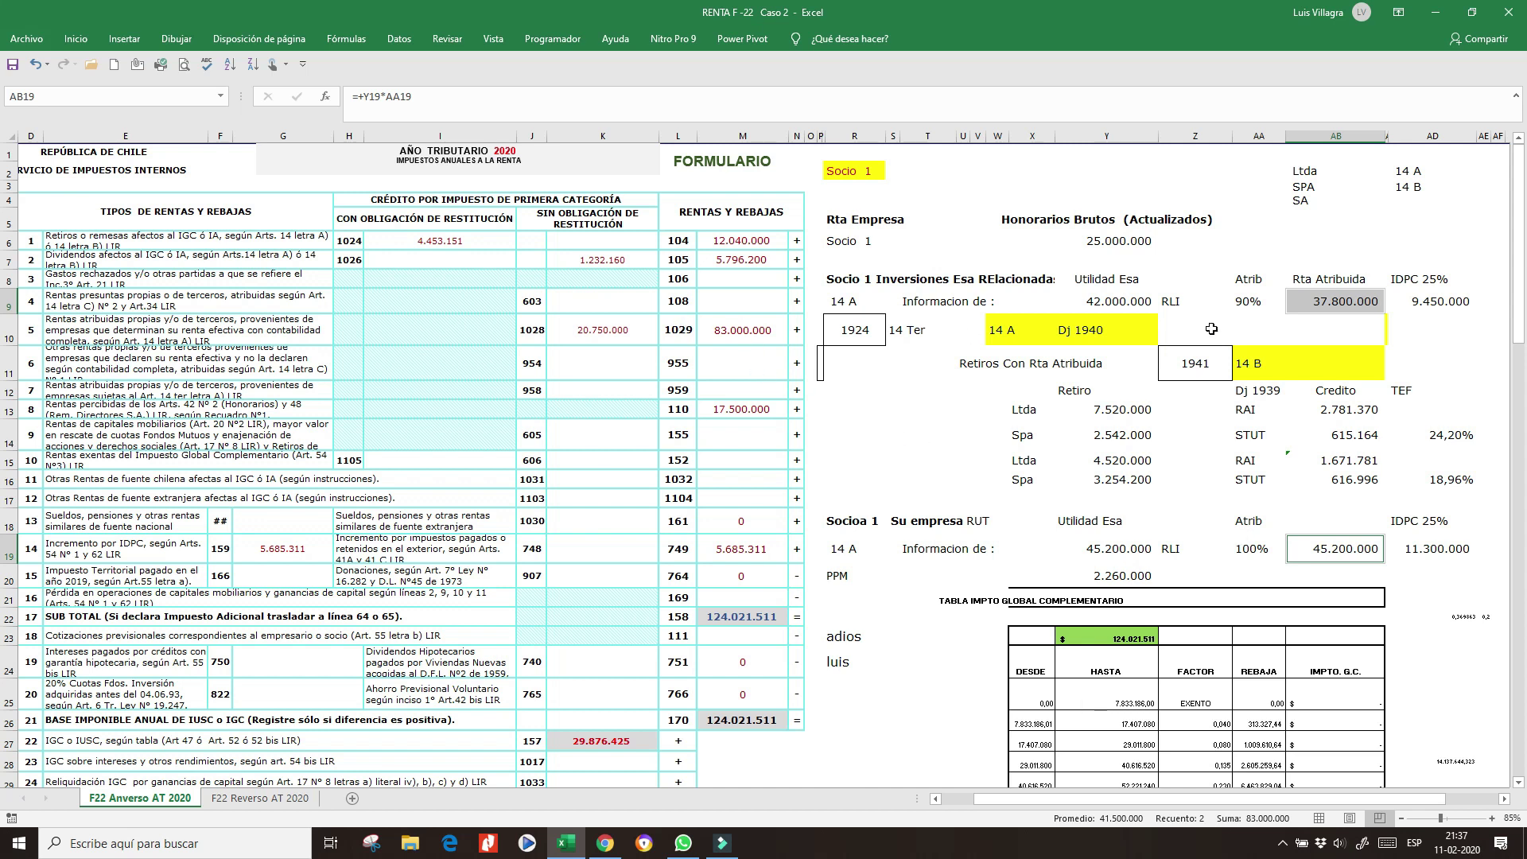
click(1444, 305)
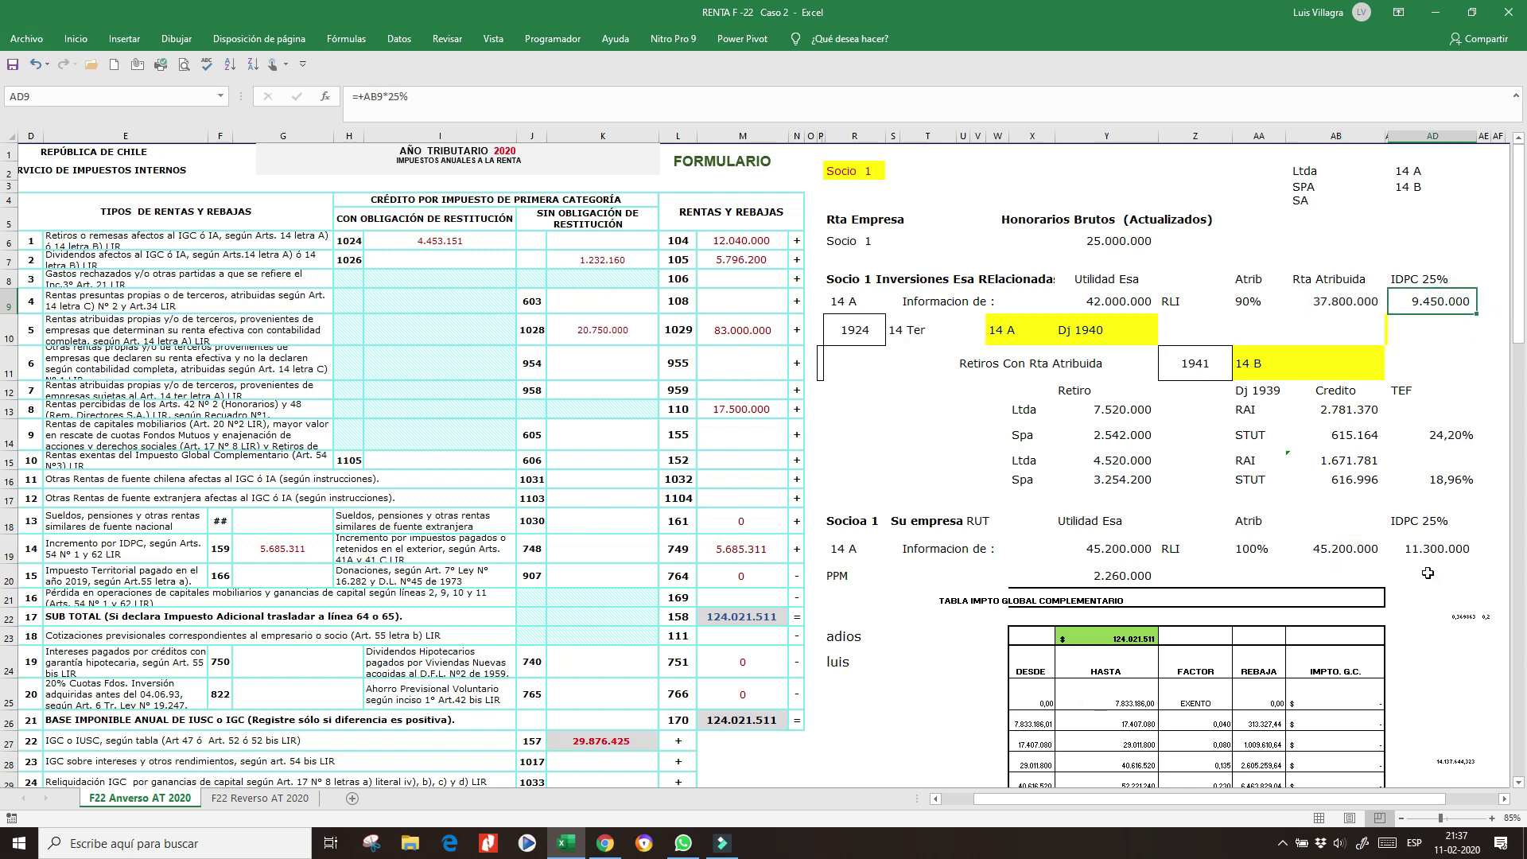
click(609, 331)
Step: Compare the fee income on line 8, code 110, with the updated gross fees of Socio 1 in Y6
click(754, 397)
click(753, 409)
click(1116, 247)
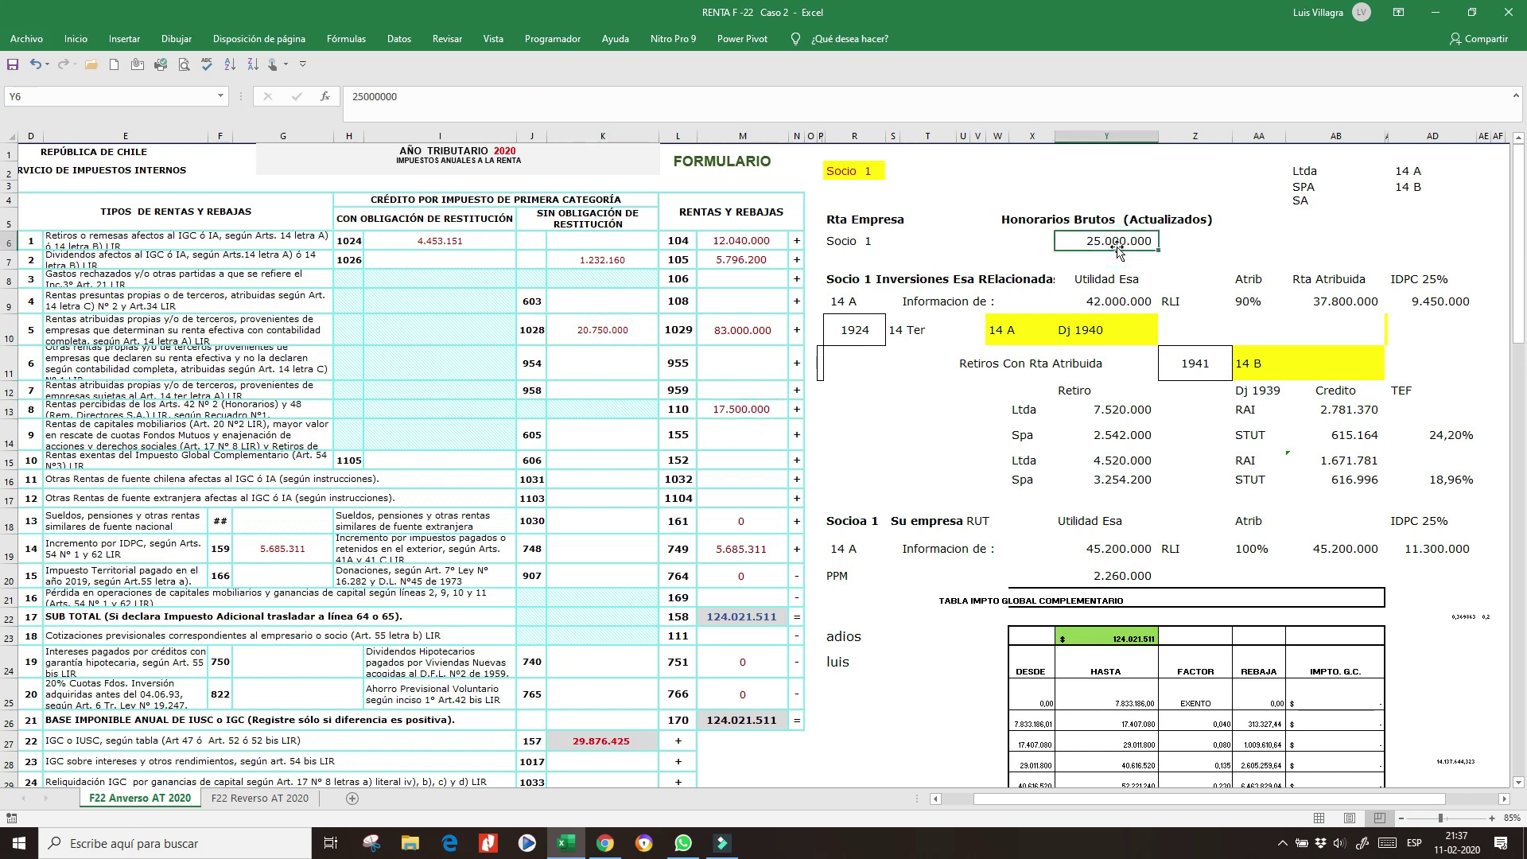
Step: Trace the precedents of the IDPC increment on line 14, code 159, back to the credits on lines 1 and 2
click(755, 408)
click(743, 558)
click(290, 550)
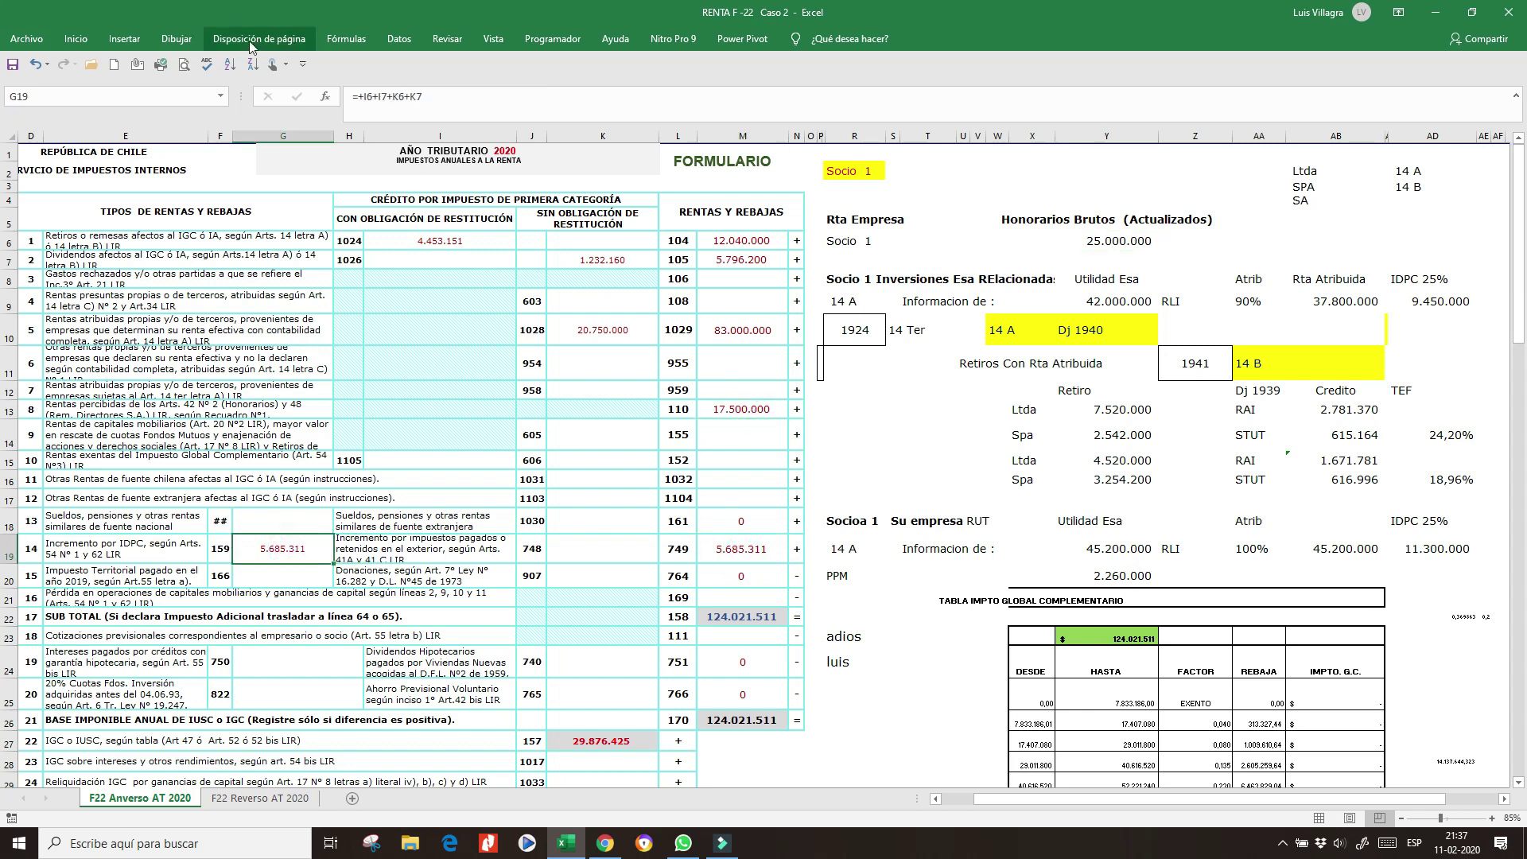
click(399, 39)
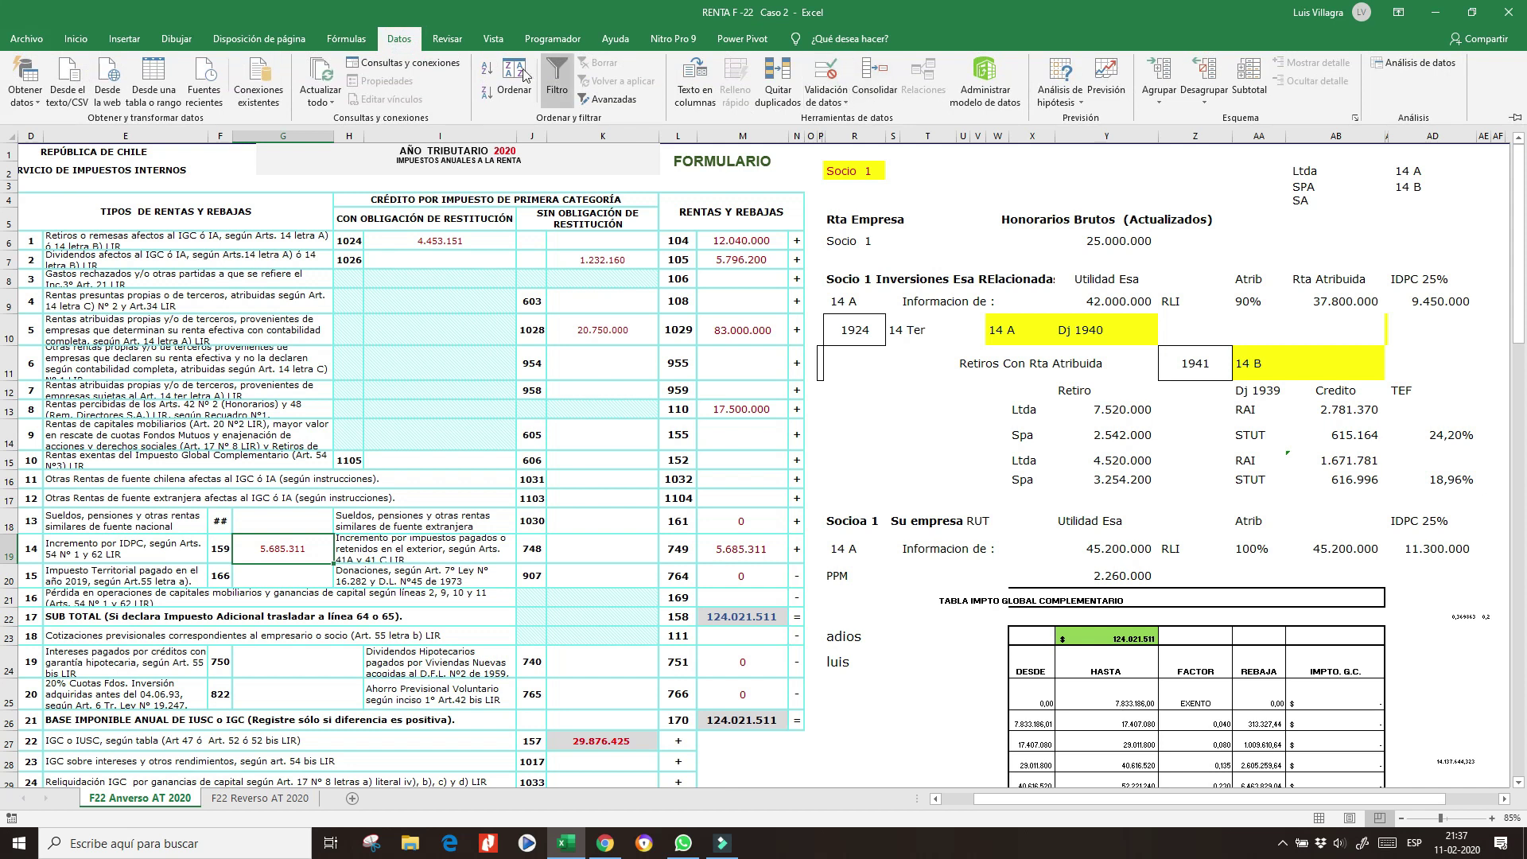
click(346, 39)
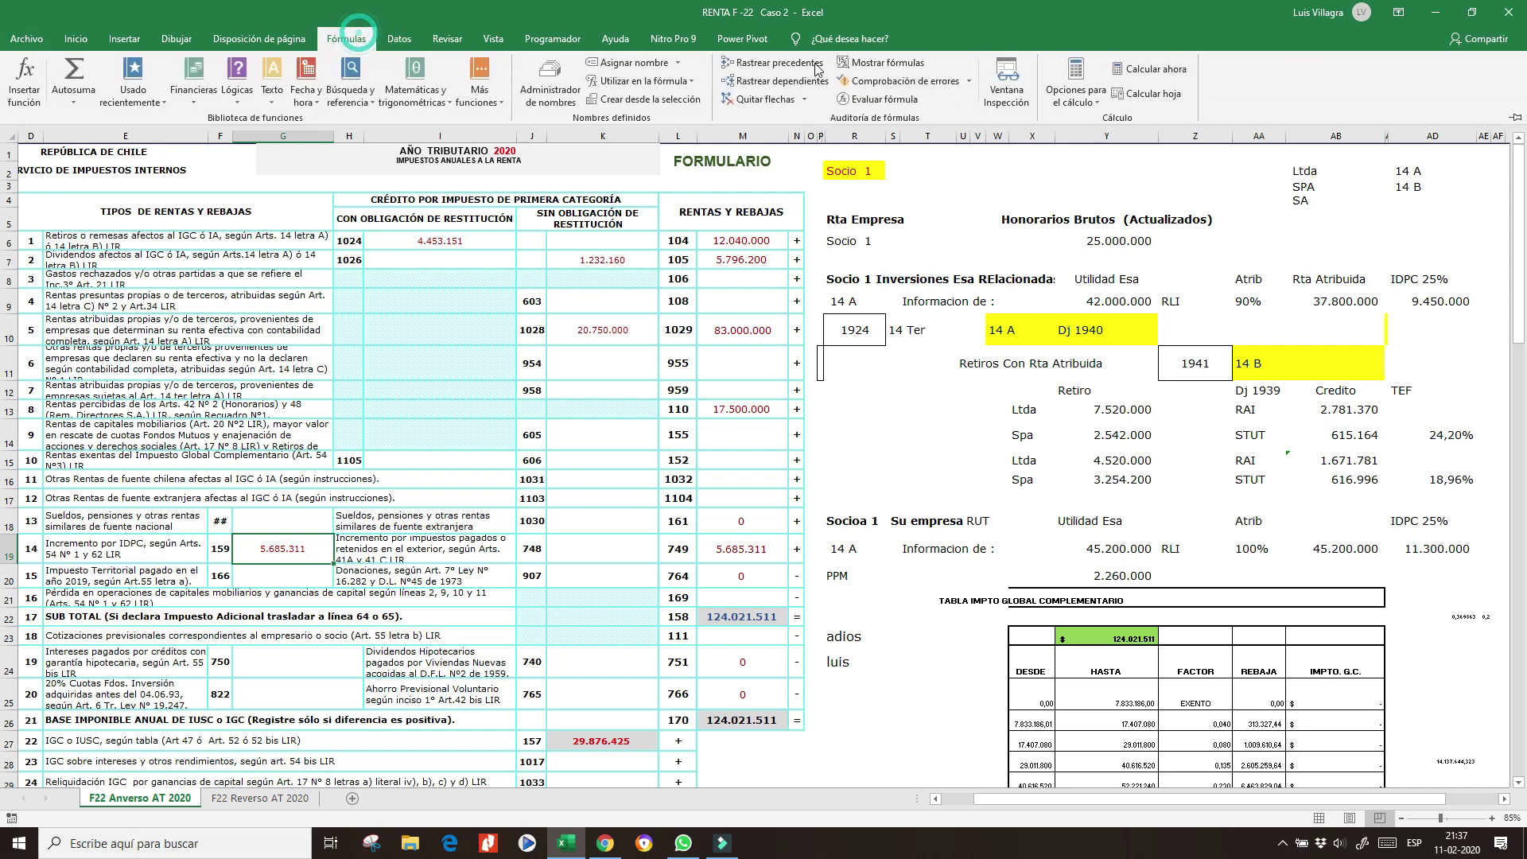
click(775, 64)
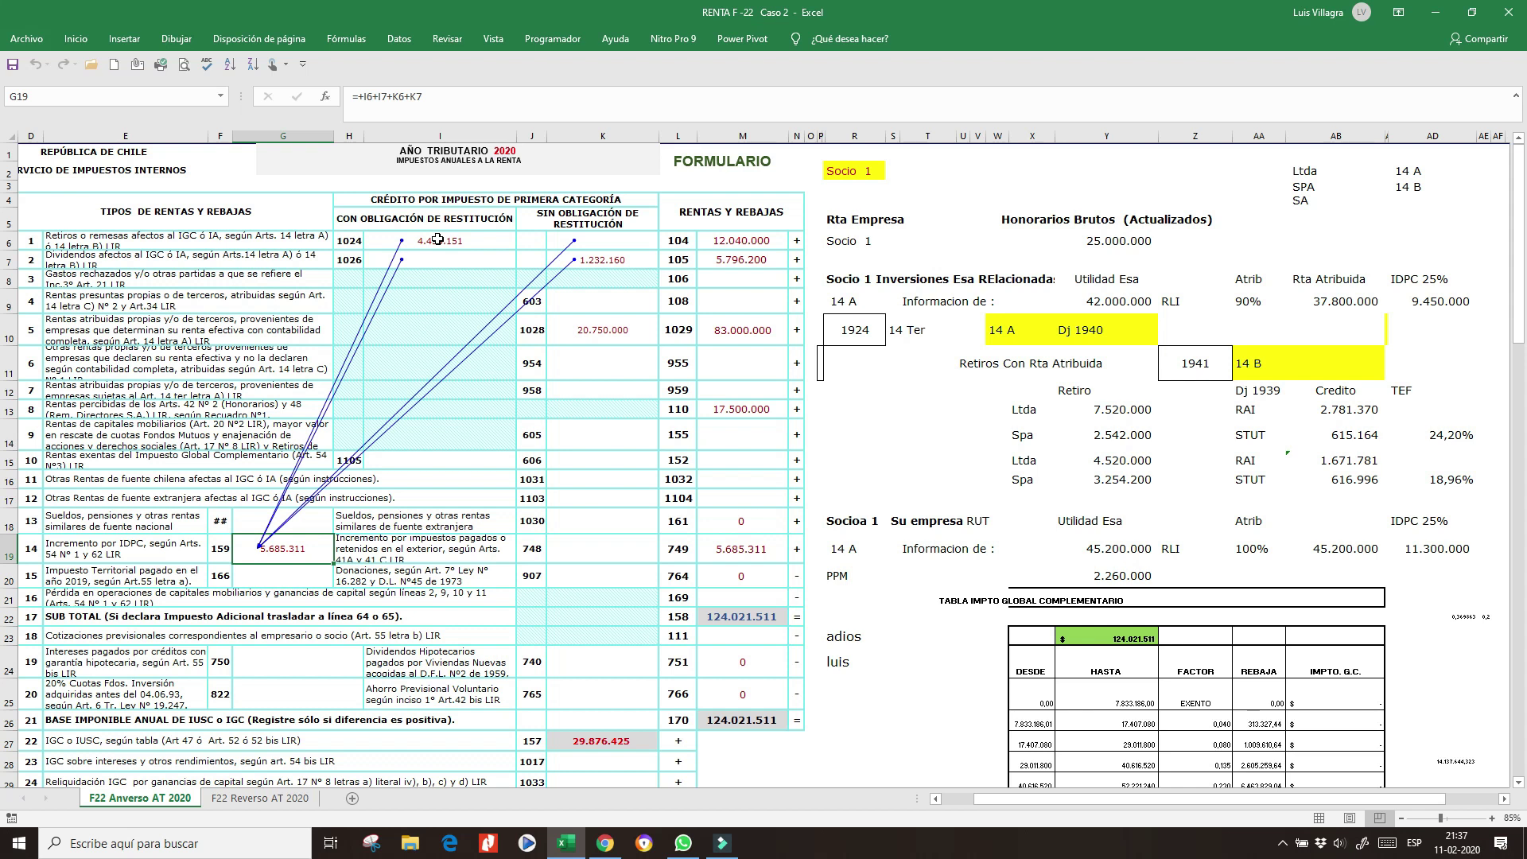
click(595, 268)
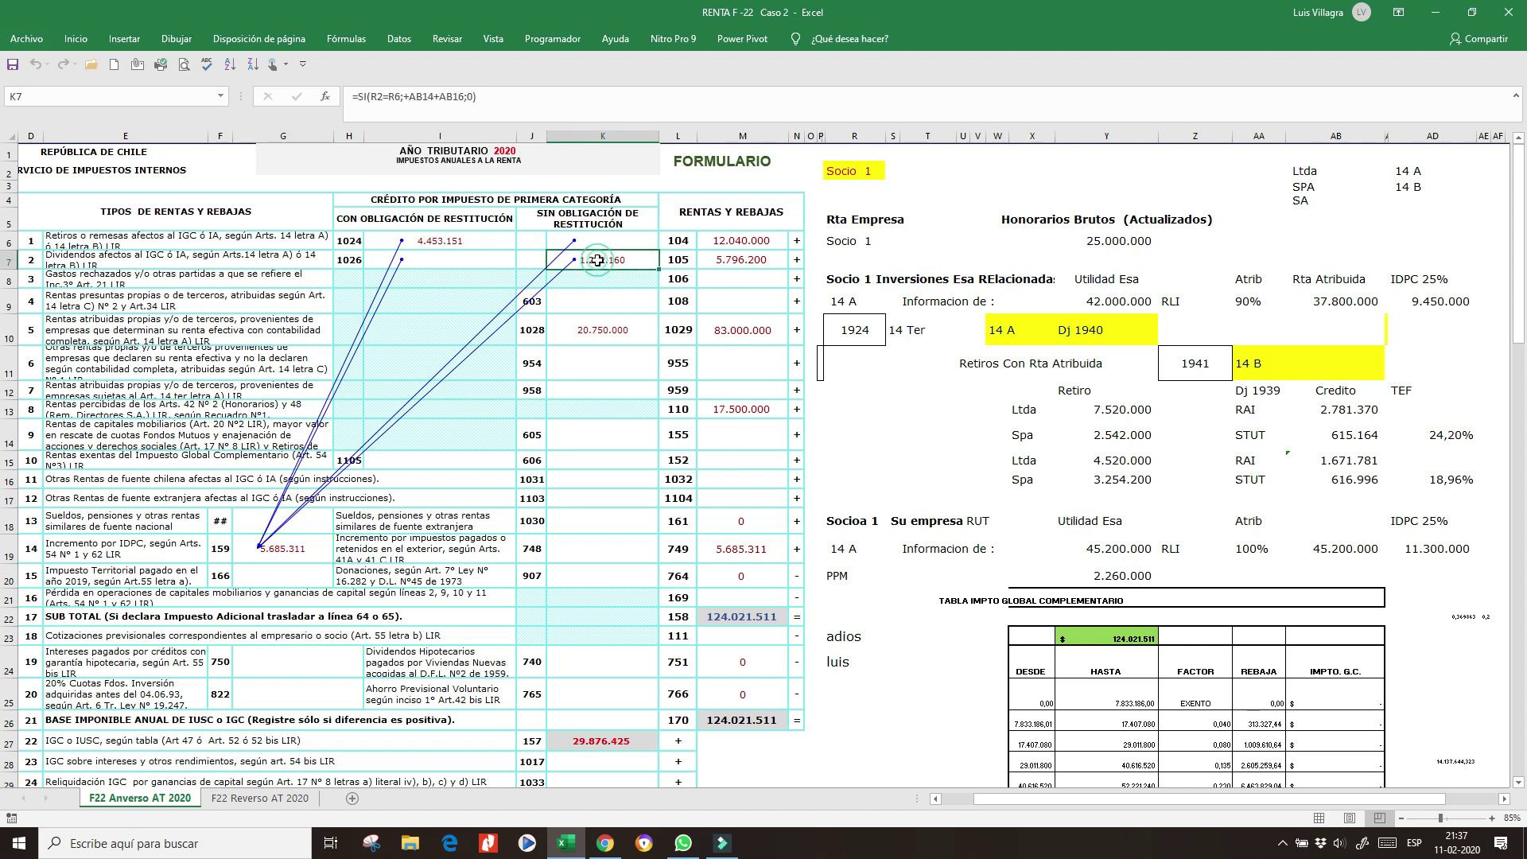
click(294, 557)
Step: Check the IDPC increment in code 749, the subtotal on line 17 and the IGC on line 22, code 157
click(748, 552)
click(750, 619)
drag(1517, 263, 1521, 319)
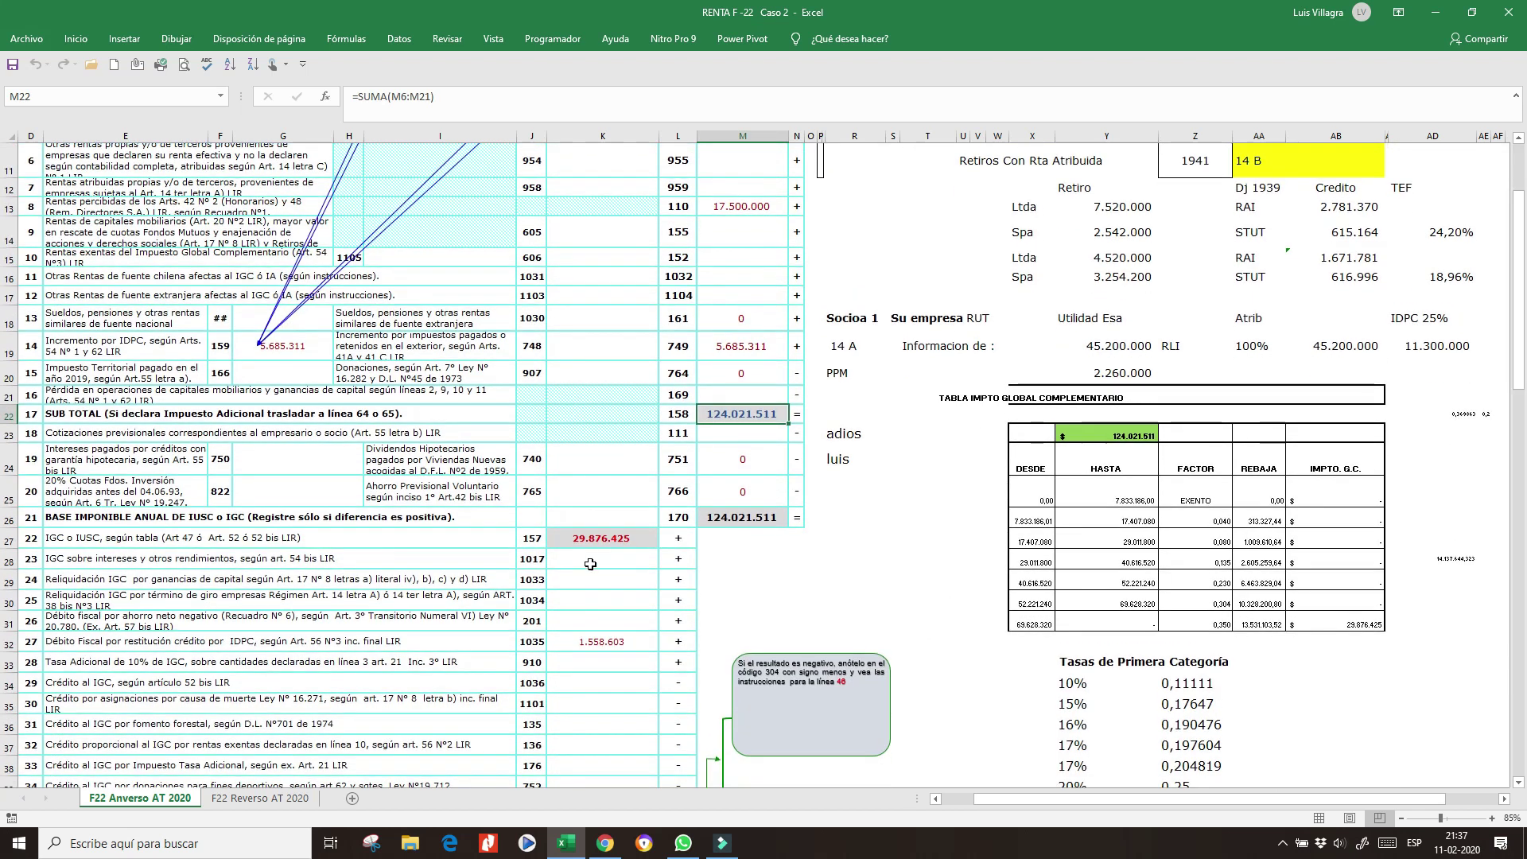
click(593, 538)
Step: Trace the precedents of the restitution debit on line 27, code 1035, and follow them to the credits with restitution obligation in column I
click(589, 641)
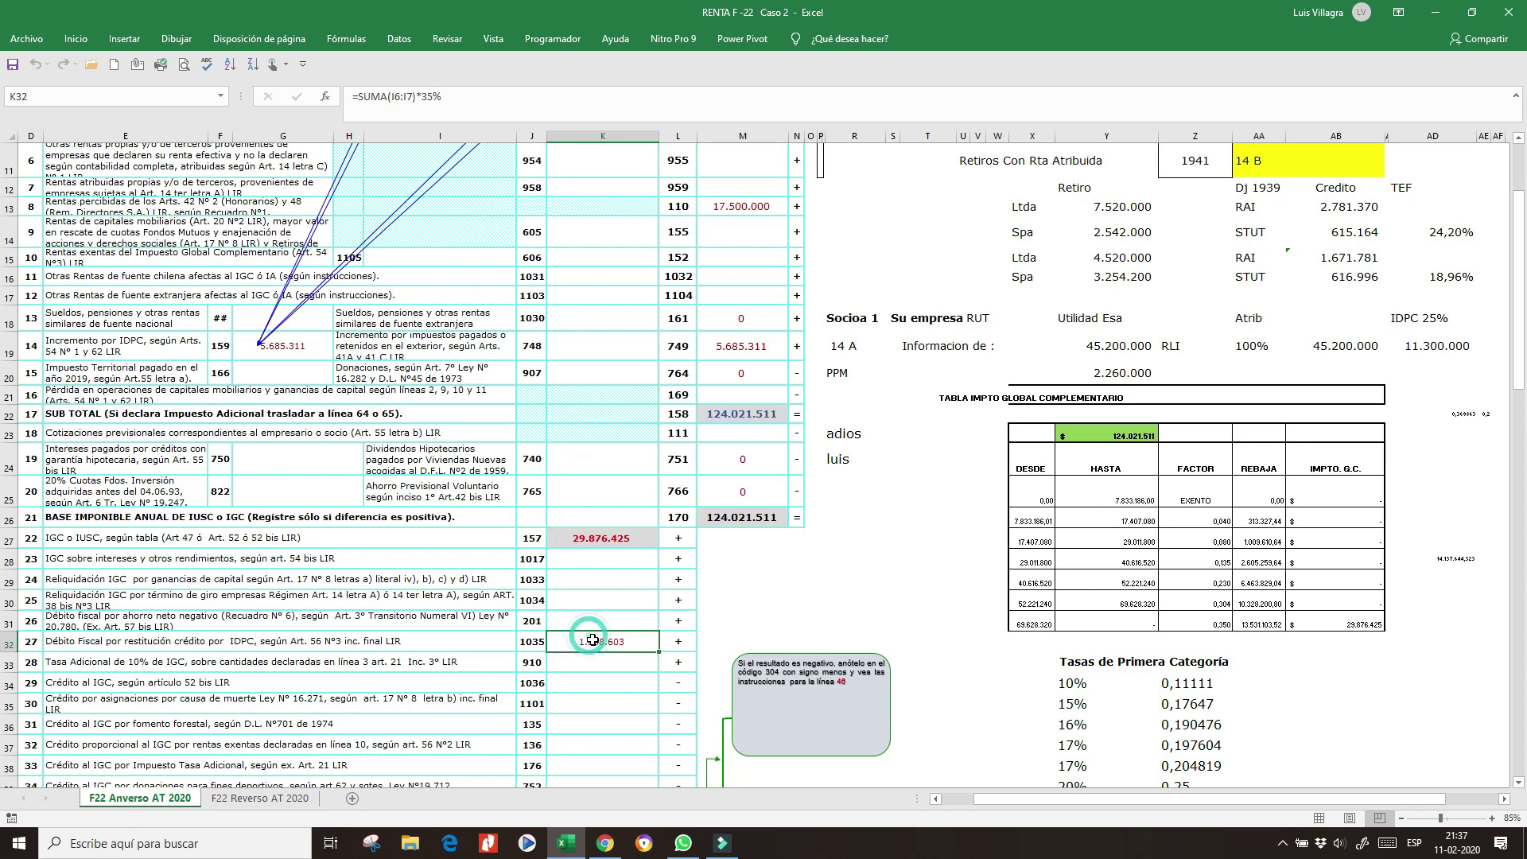
click(399, 38)
click(363, 41)
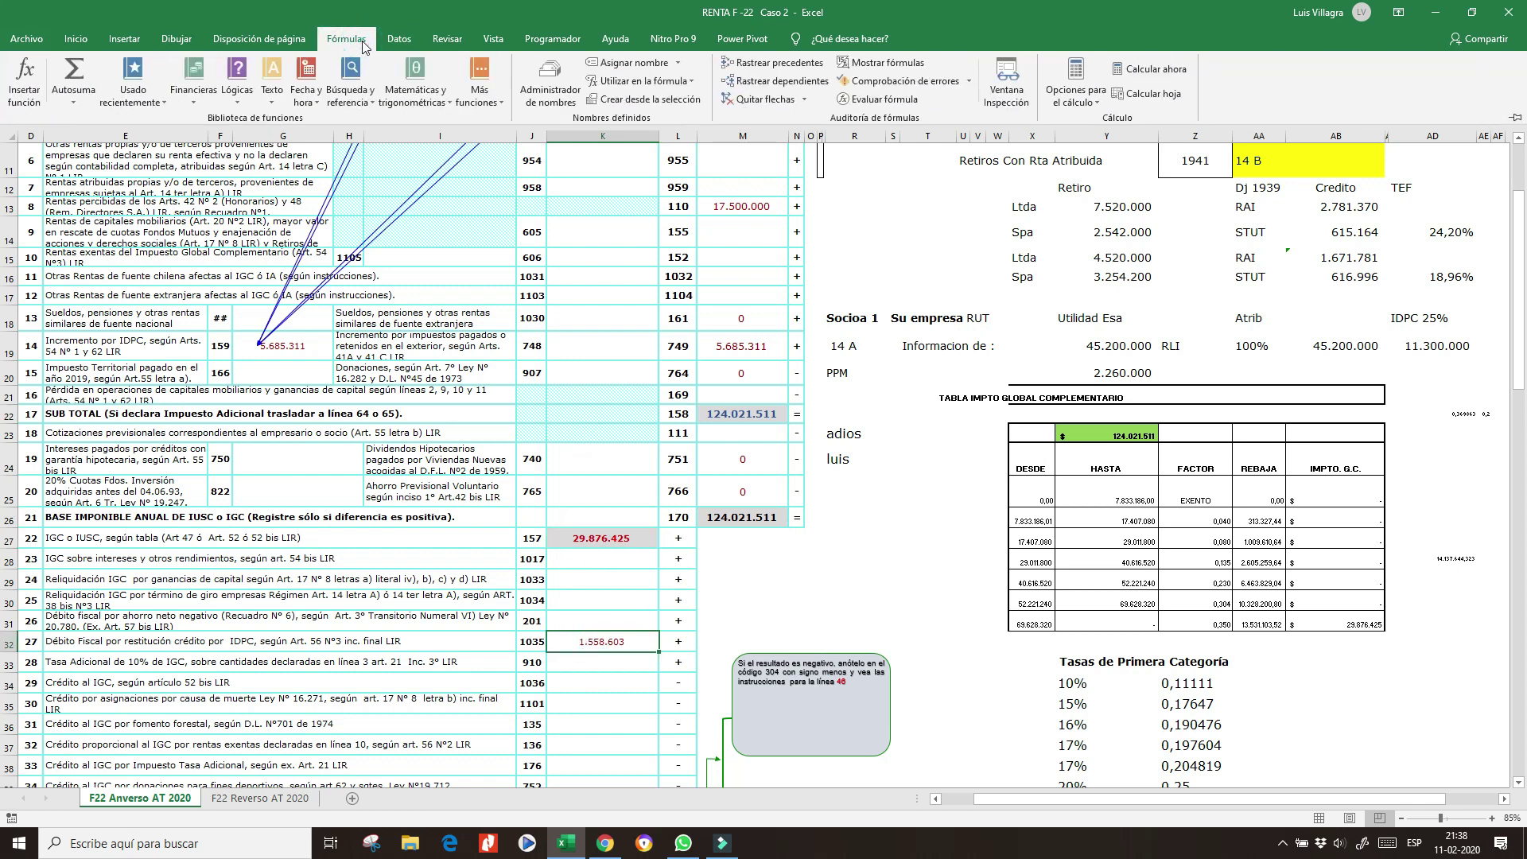
click(780, 66)
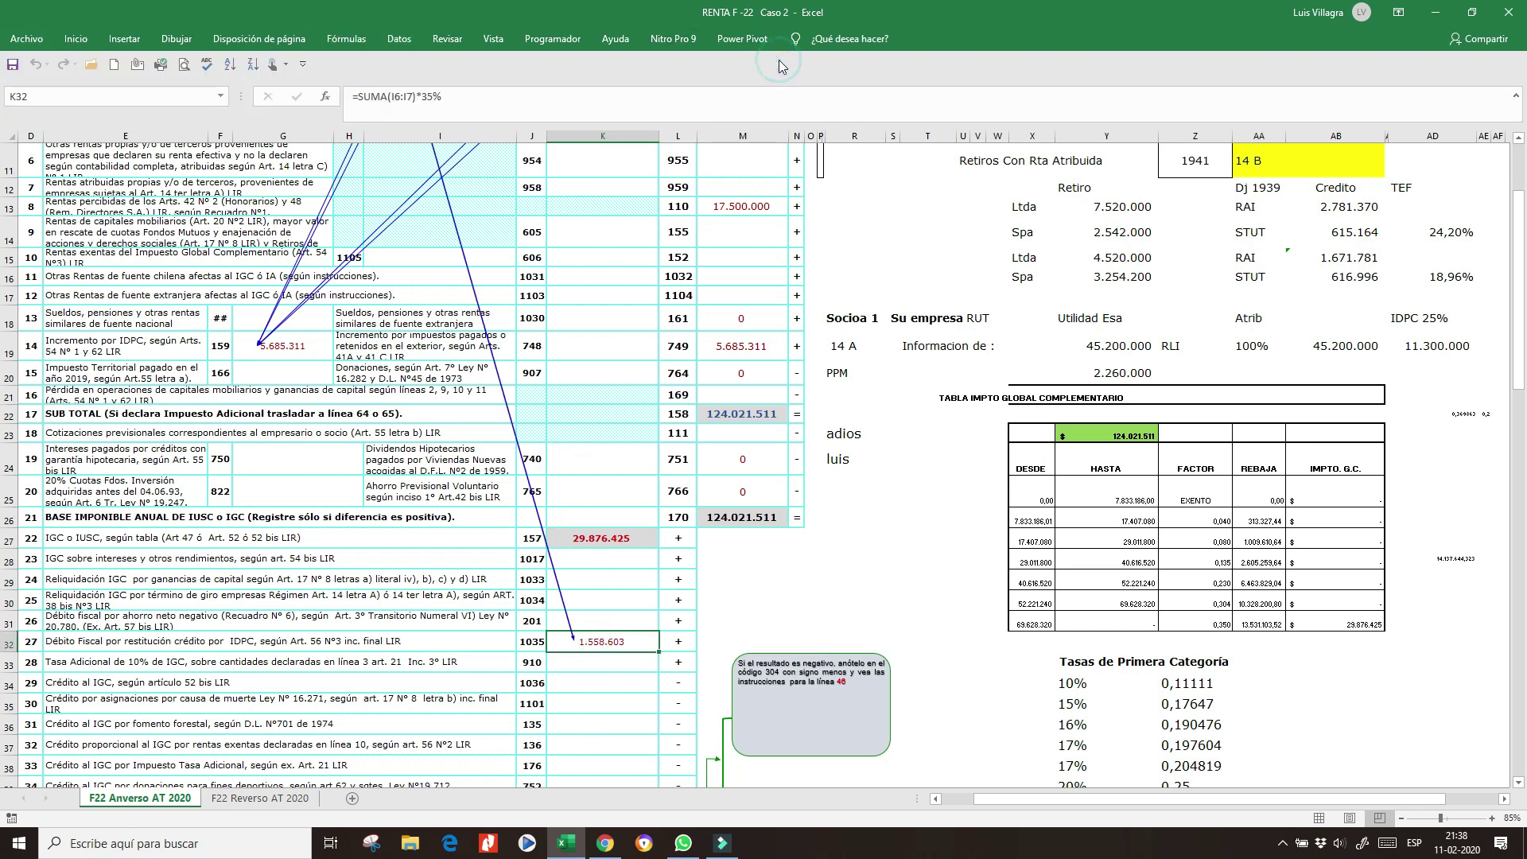
double_click(526, 477)
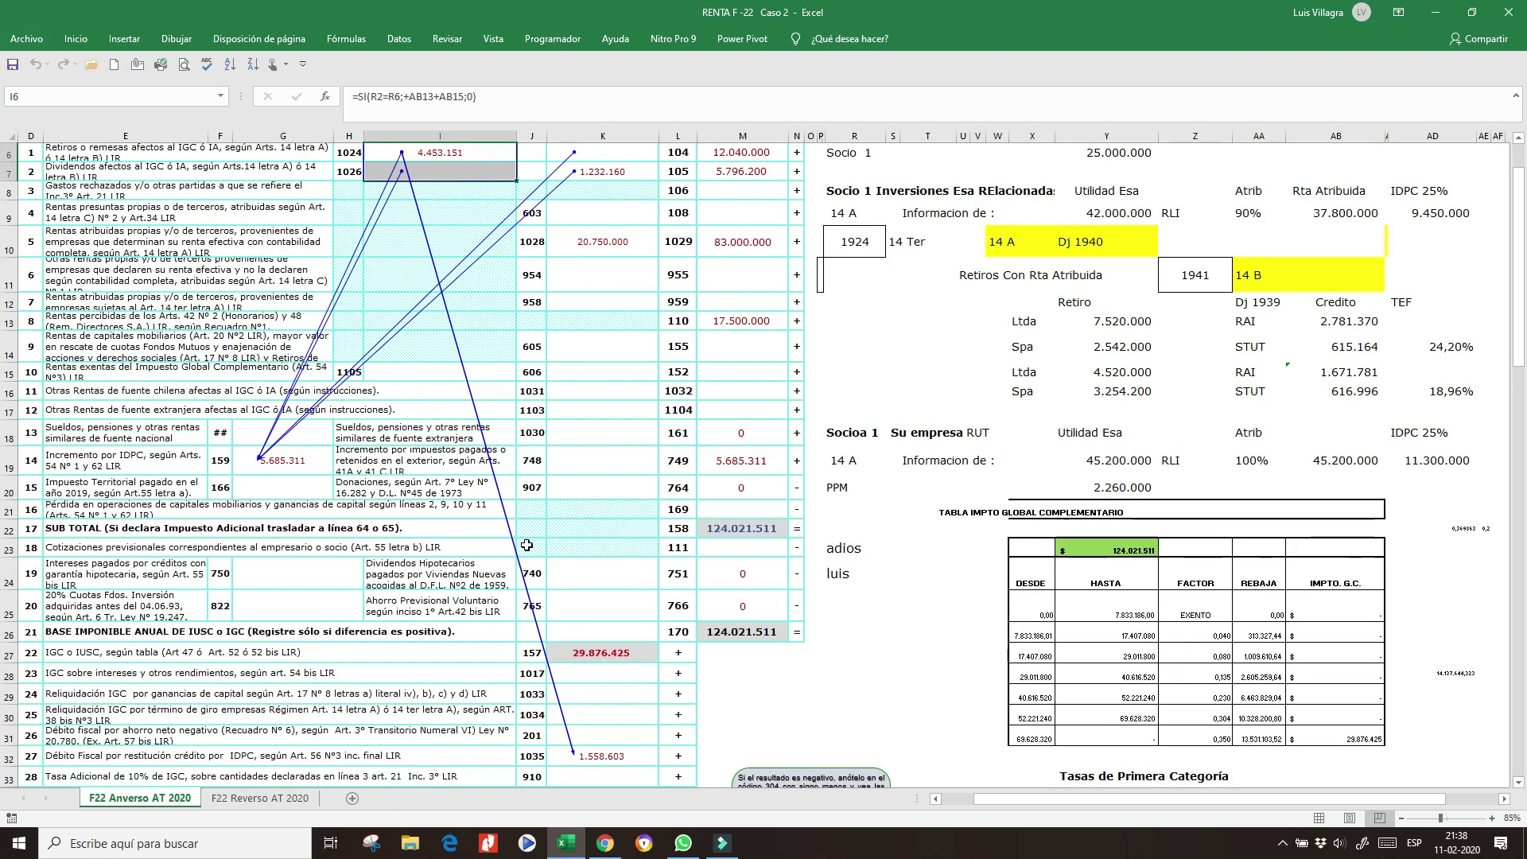
click(602, 759)
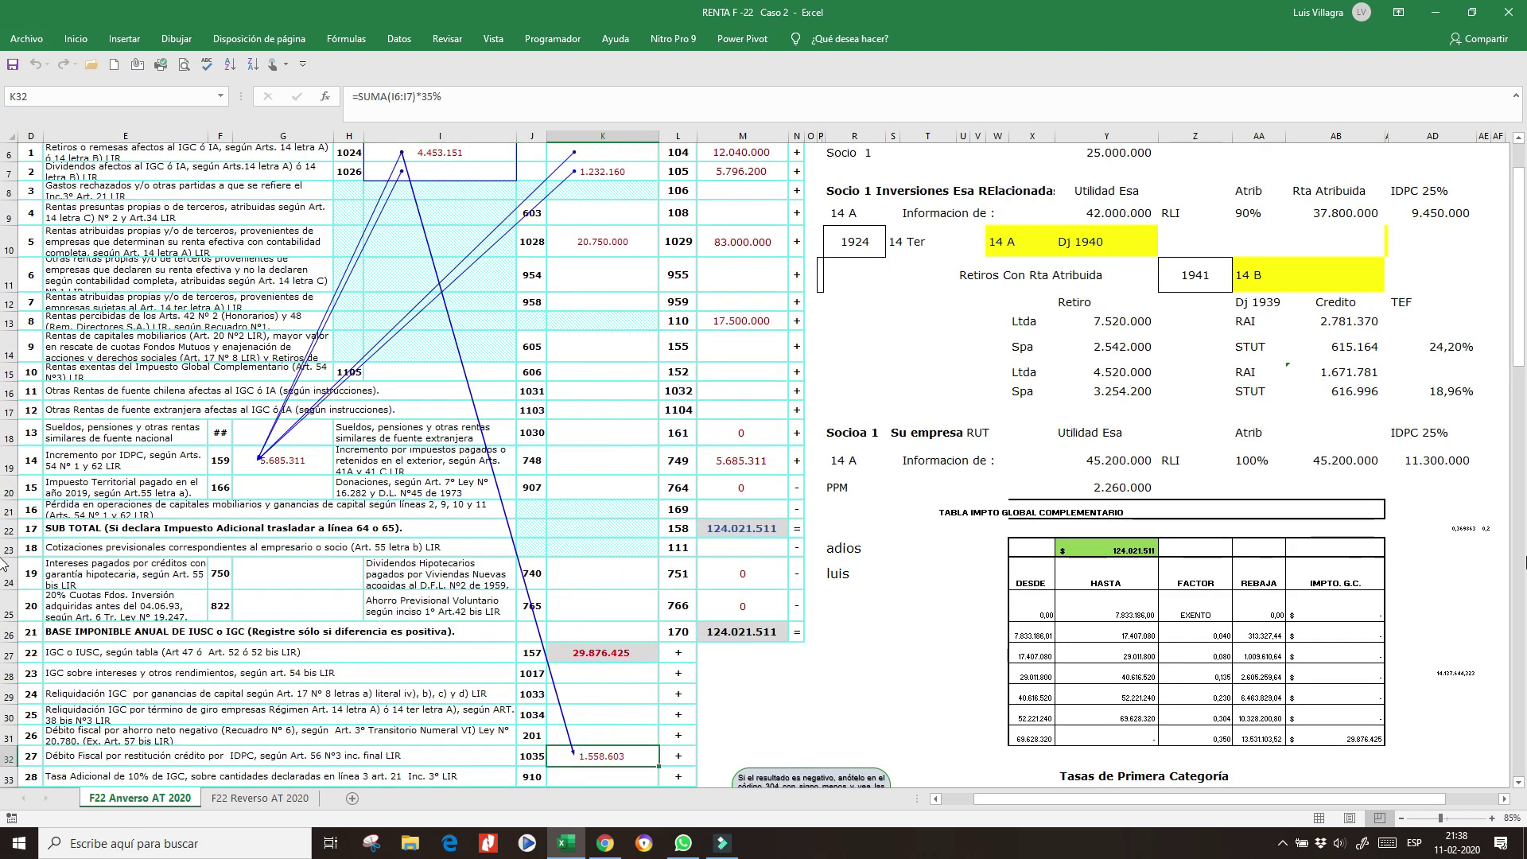
Step: Review the tax section from the IGC on line 22 to the restitution debit on line 27
scroll(984, 491, down, 4)
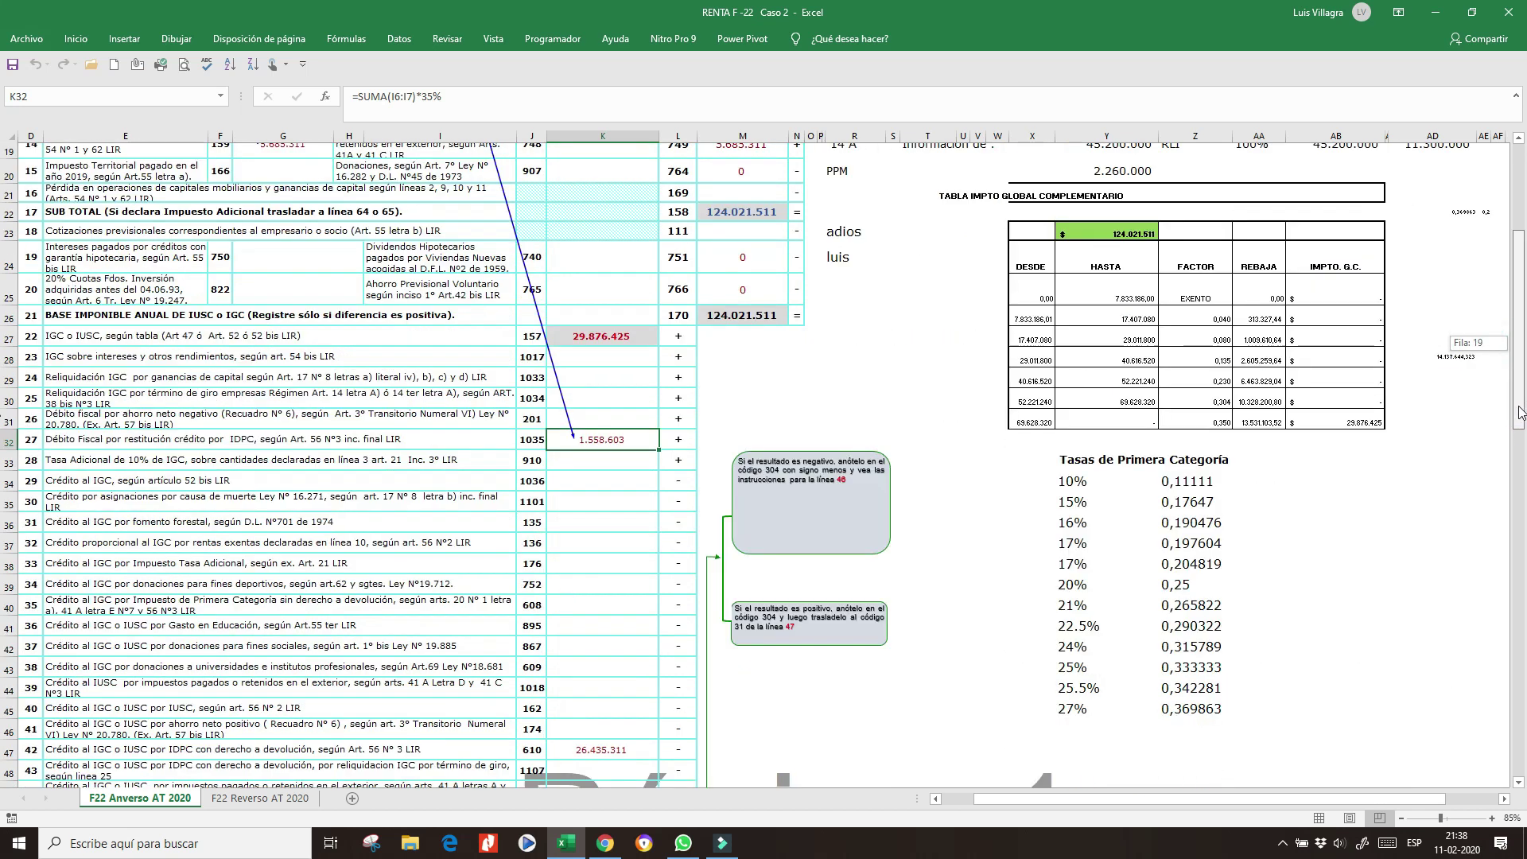
click(1518, 783)
click(1518, 784)
click(1518, 783)
click(1518, 783)
click(1518, 783)
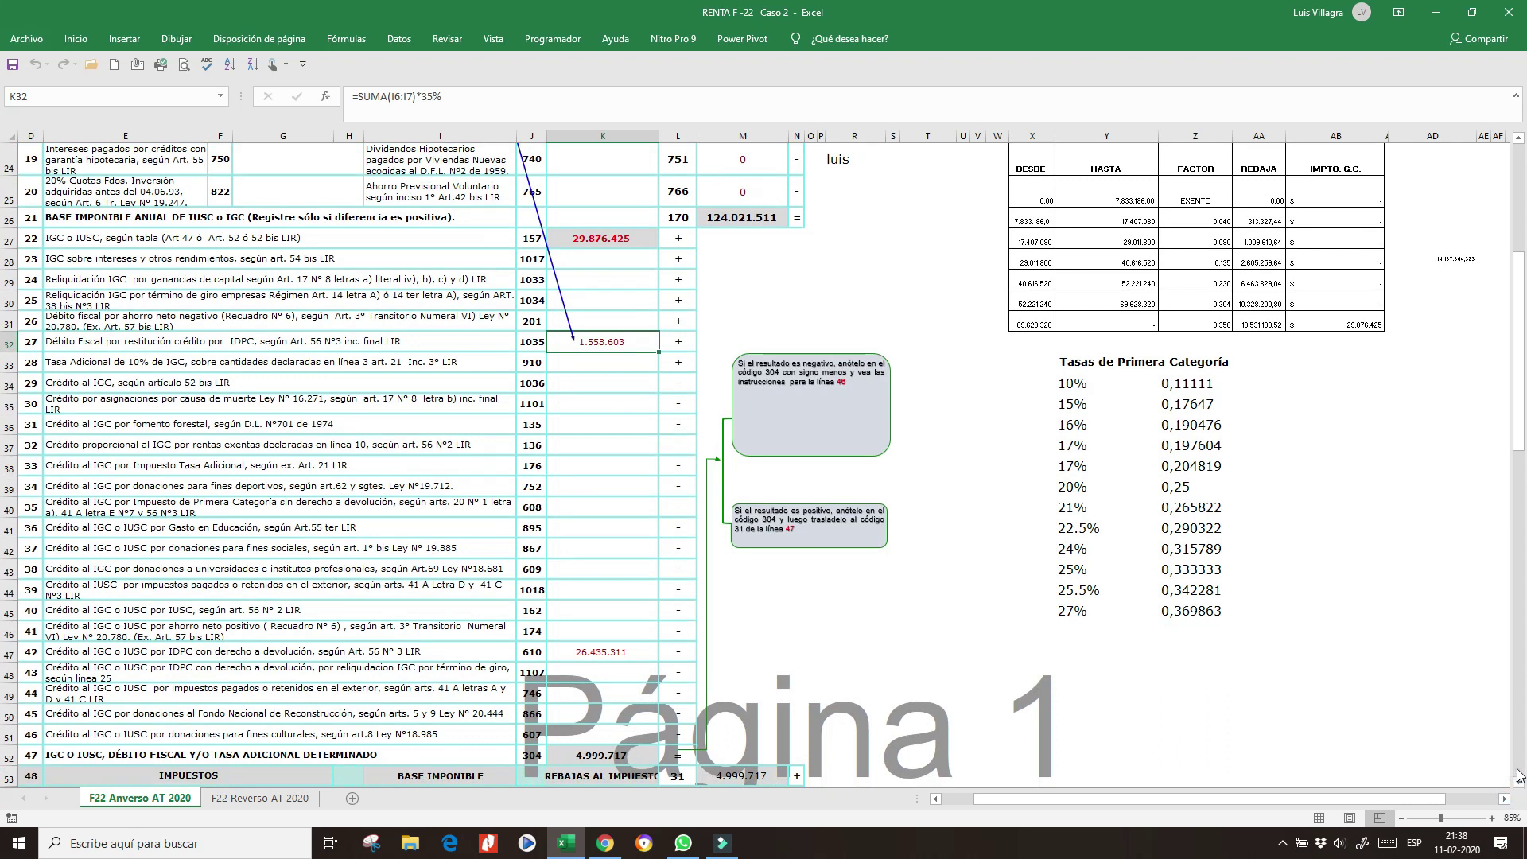
click(595, 234)
click(610, 341)
Step: Trace the precedents of the refundable IDPC credit on line 42, code 610, and follow them to code 1028 on line 5
click(630, 646)
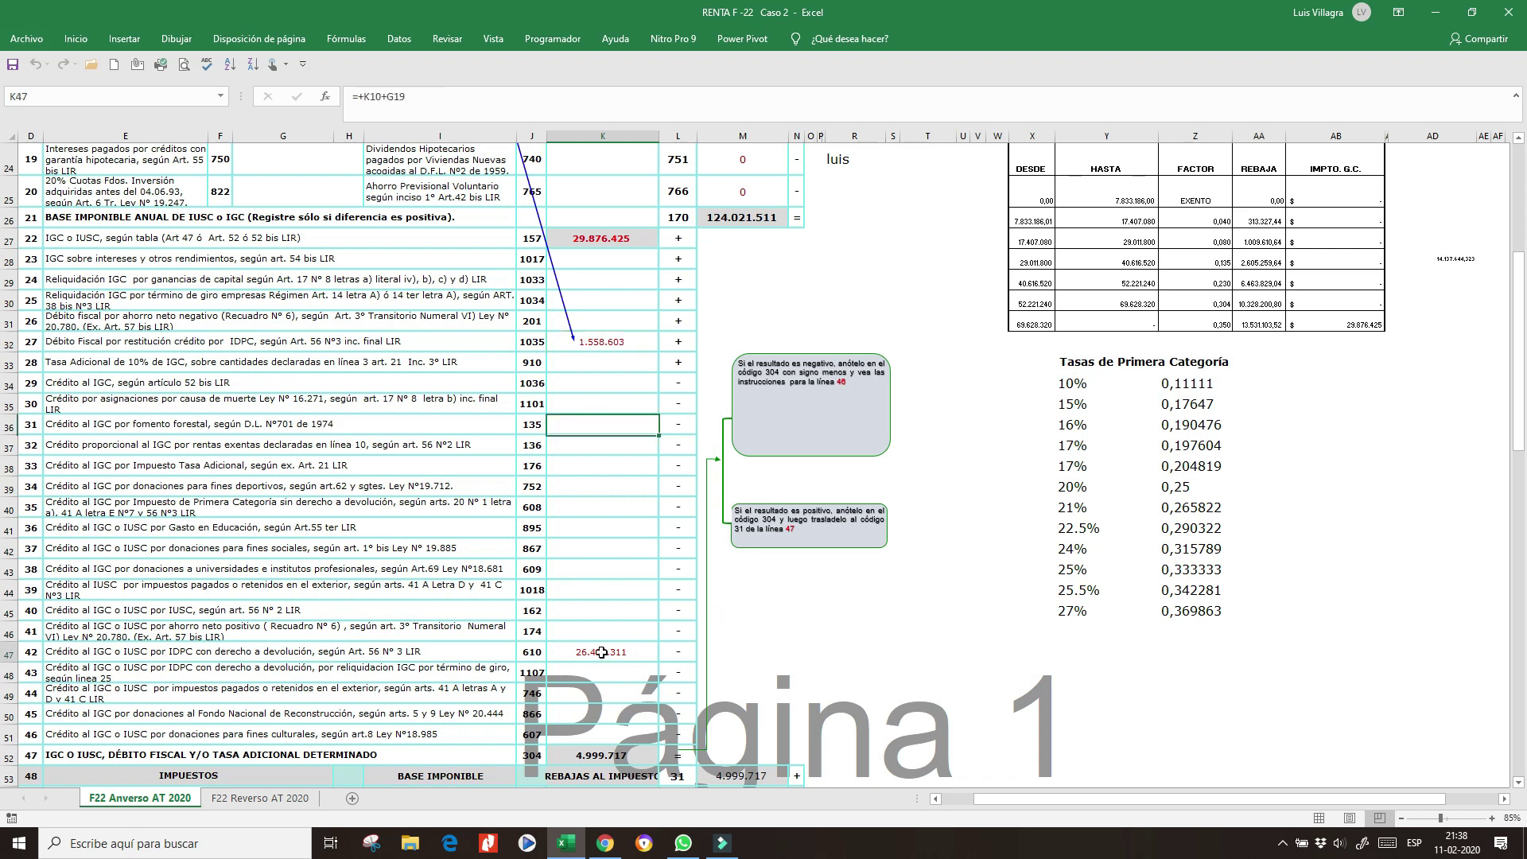
click(402, 38)
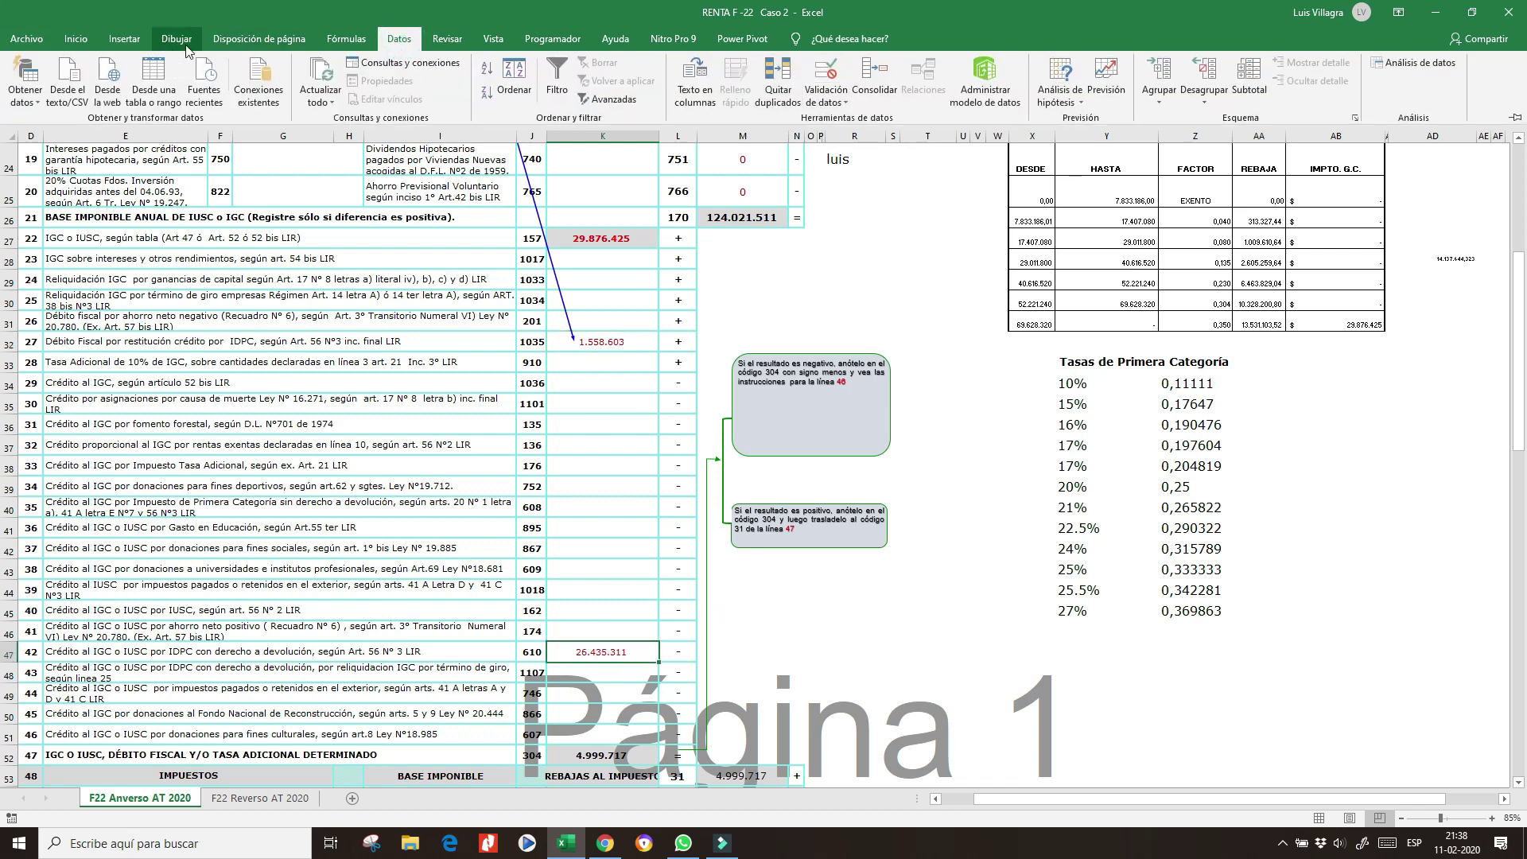
click(346, 38)
click(803, 70)
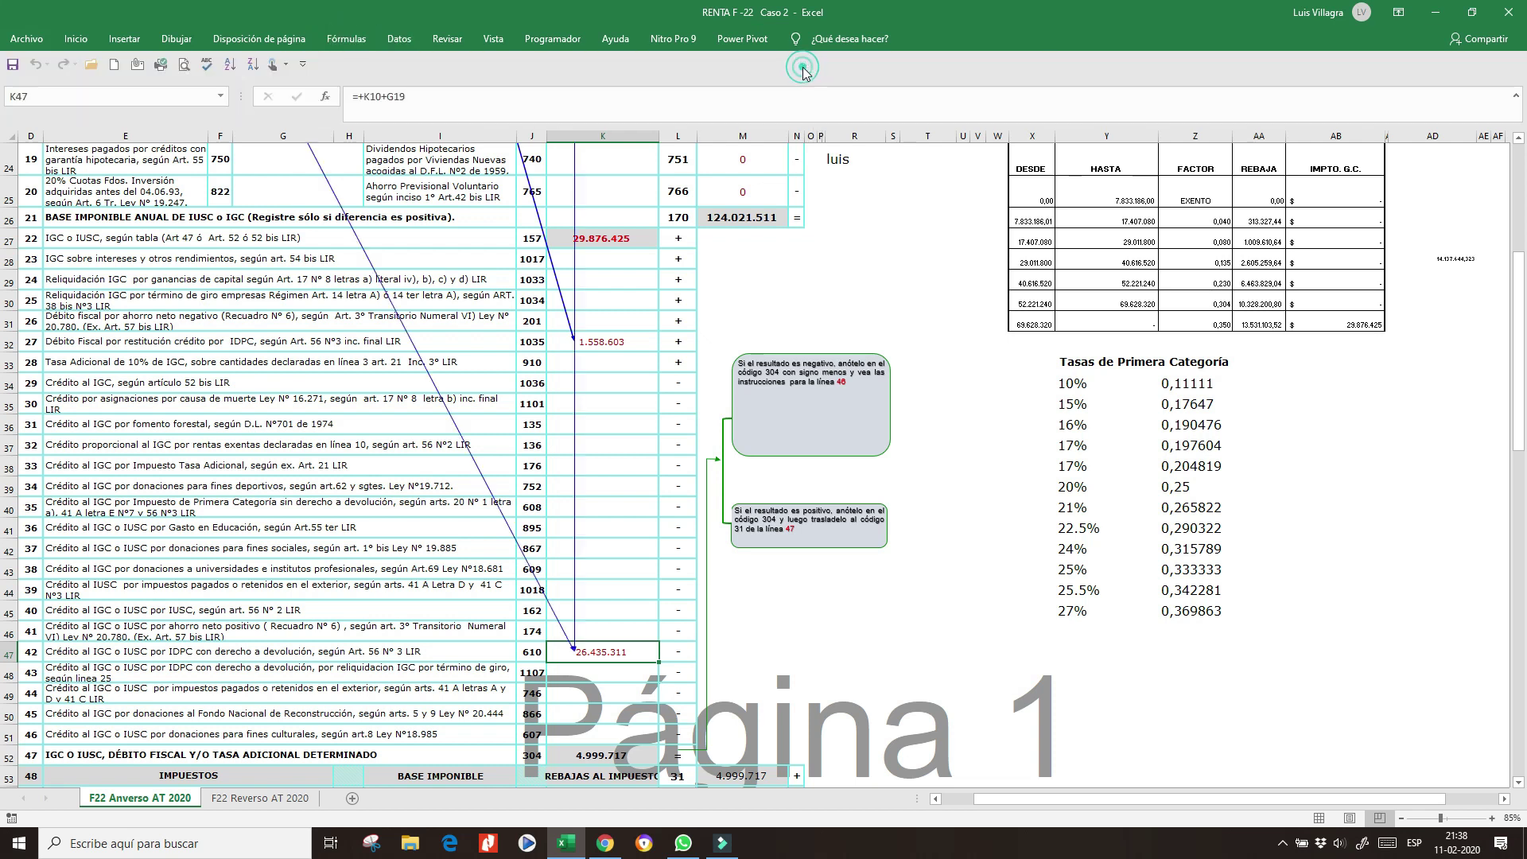
double_click(574, 487)
scroll(569, 367, up, 3)
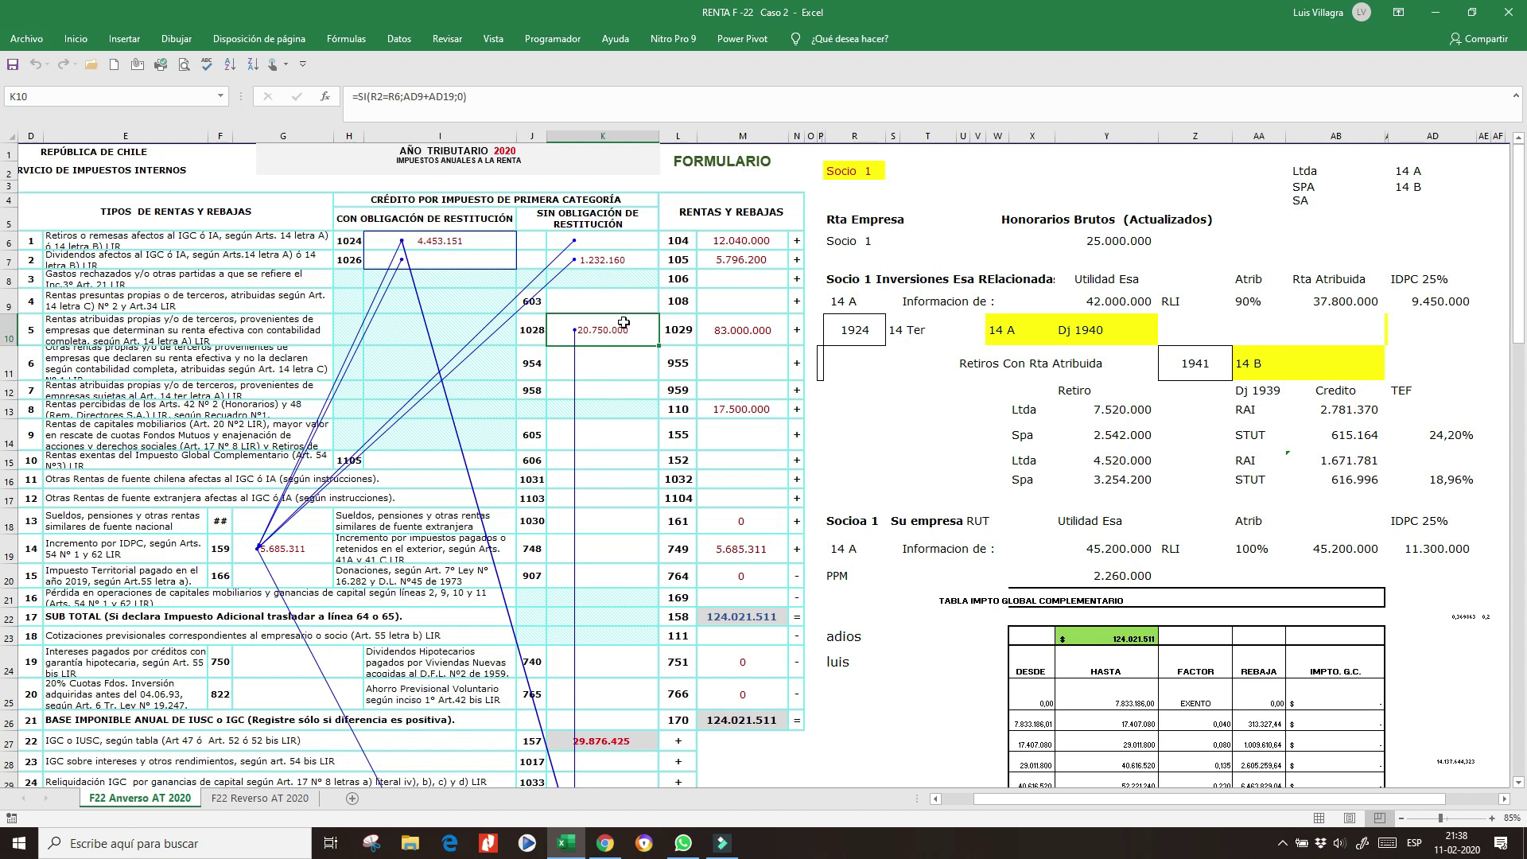
Step: Check the determined tax on line 47, code 304, and the social security contributions charge on line 82, code 900
drag(1520, 247, 1520, 398)
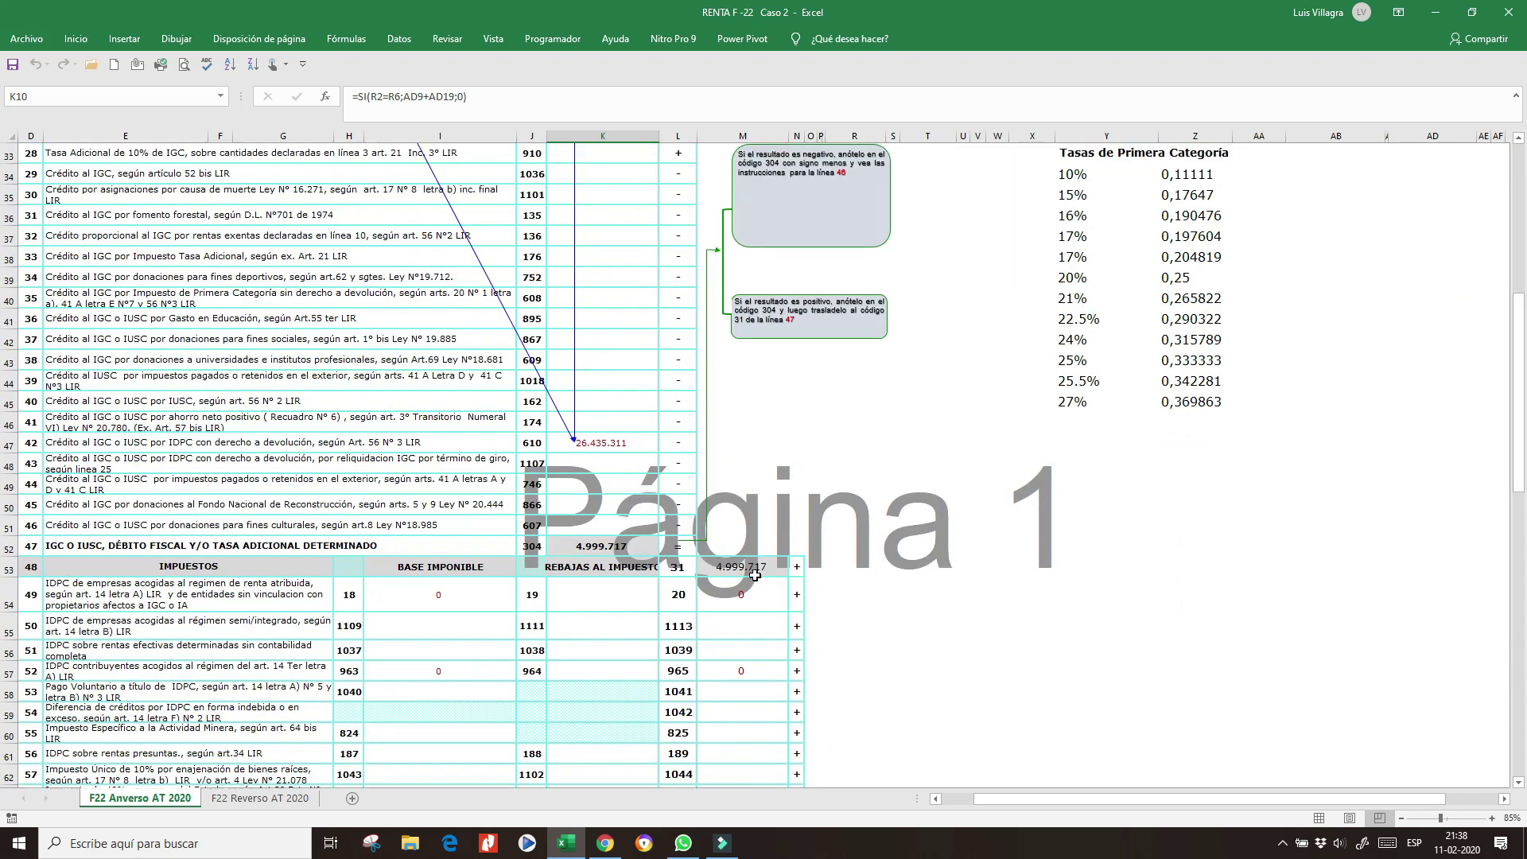
click(598, 546)
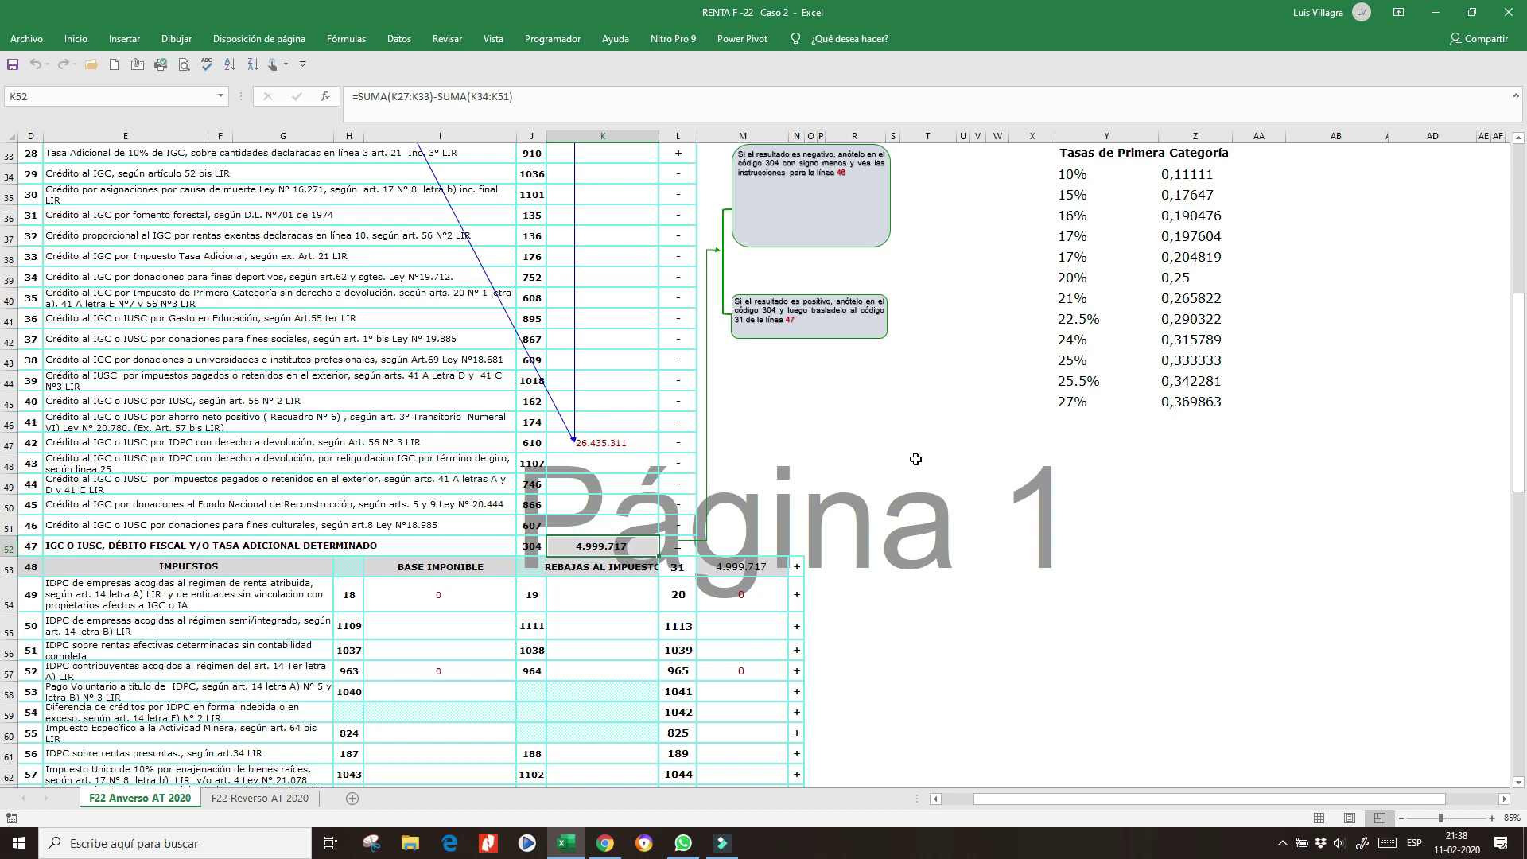
drag(1519, 393, 1519, 557)
click(719, 578)
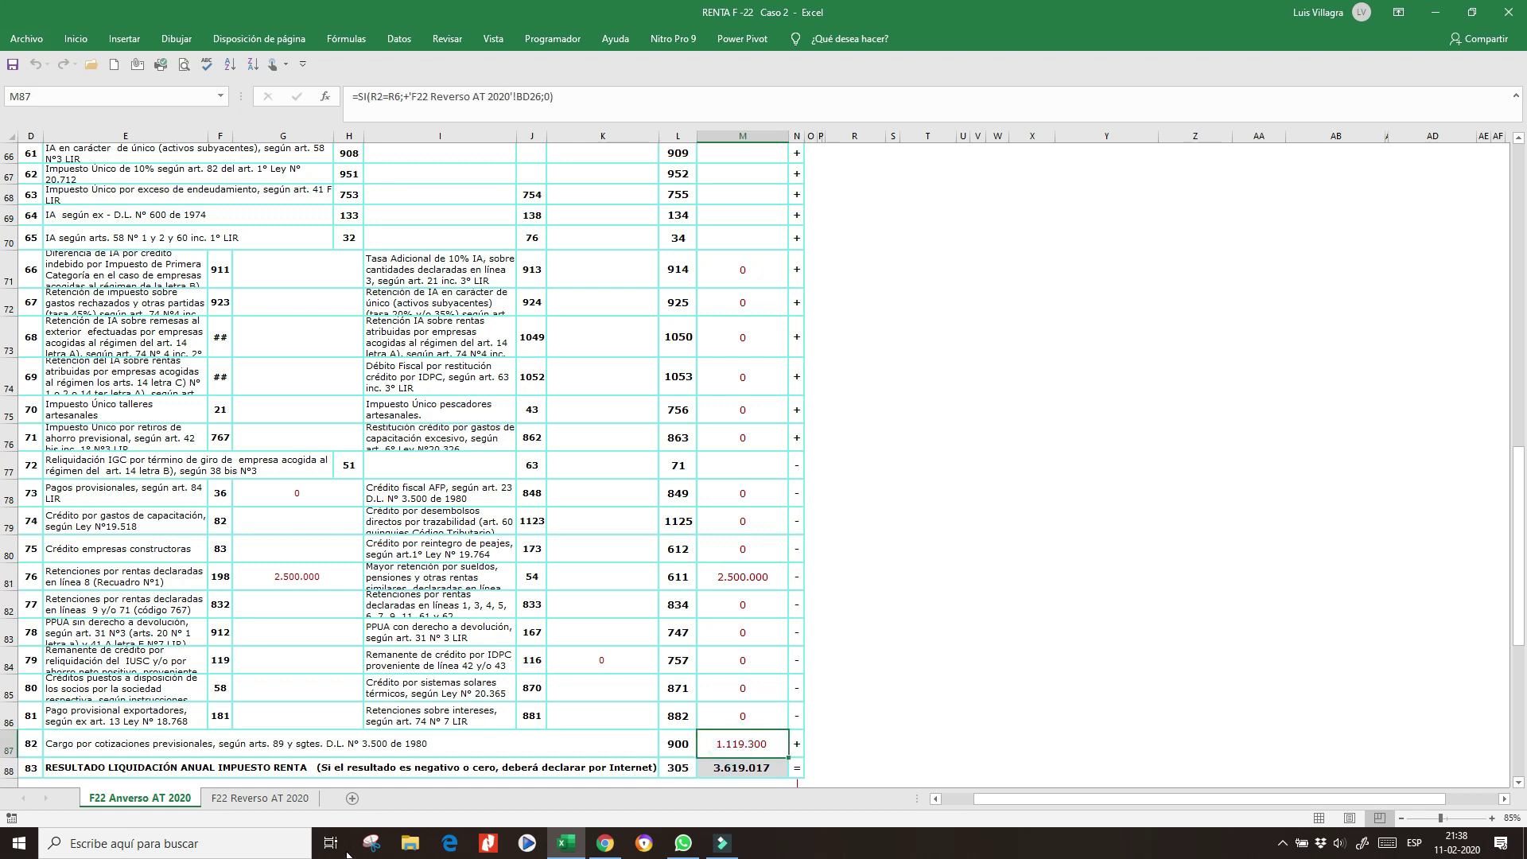
Step: Examine on the F22 Reverso AT 2020 sheet how the partial-coverage contributions for code 900 and the remaining withholding derive from the gross fees
click(246, 799)
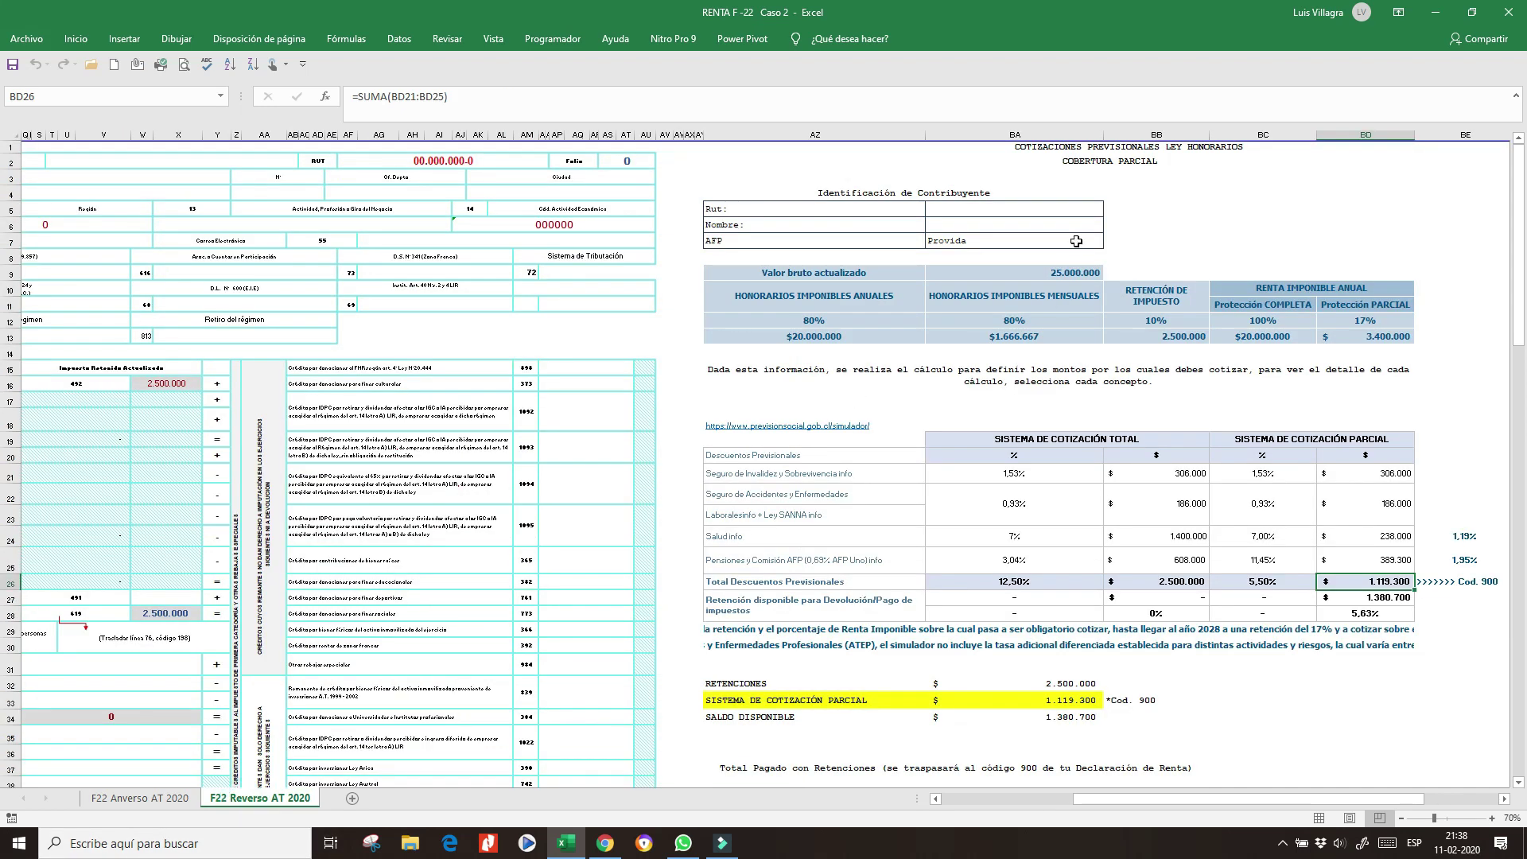
click(1063, 269)
click(1388, 582)
click(1372, 601)
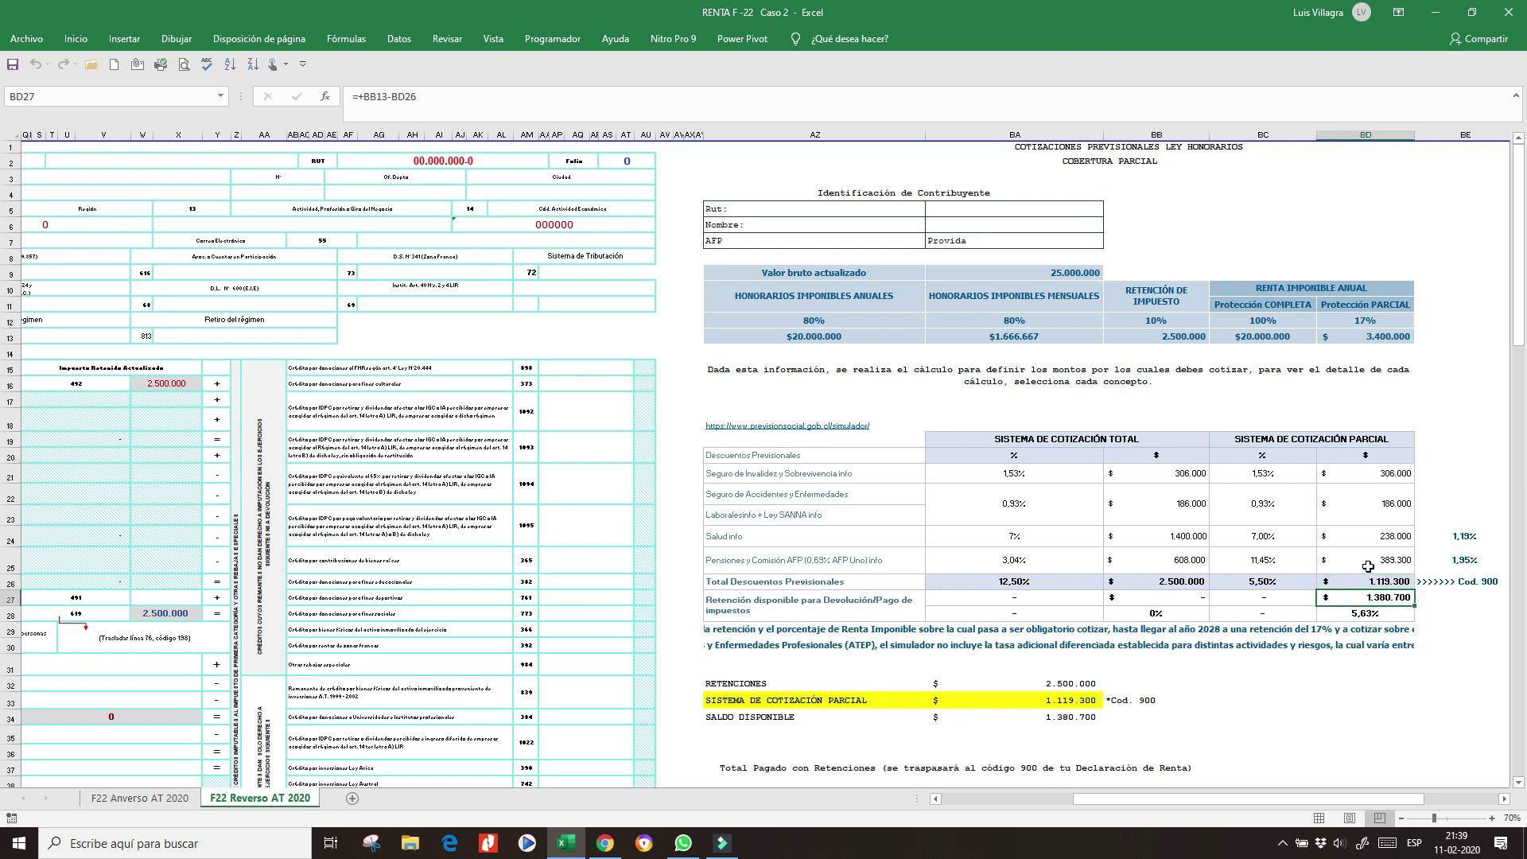
click(1259, 577)
click(1372, 316)
click(1308, 421)
click(1245, 312)
click(1256, 324)
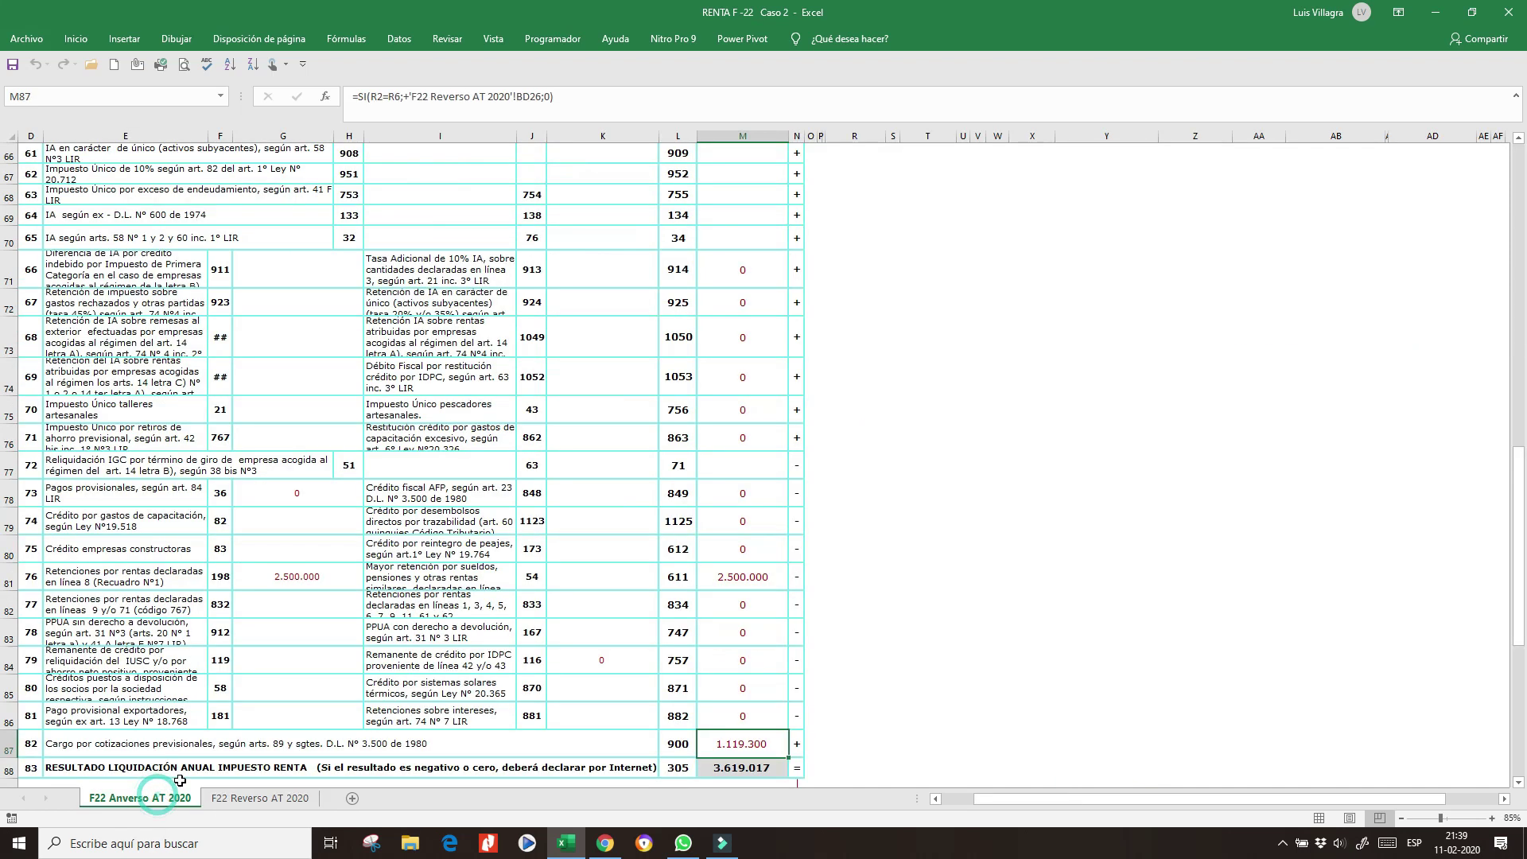
Step: Set the interest and fines surcharge on line 89, code 93, of the F22 Anverso AT 2020 sheet to 0
click(141, 798)
drag(1519, 645, 1519, 686)
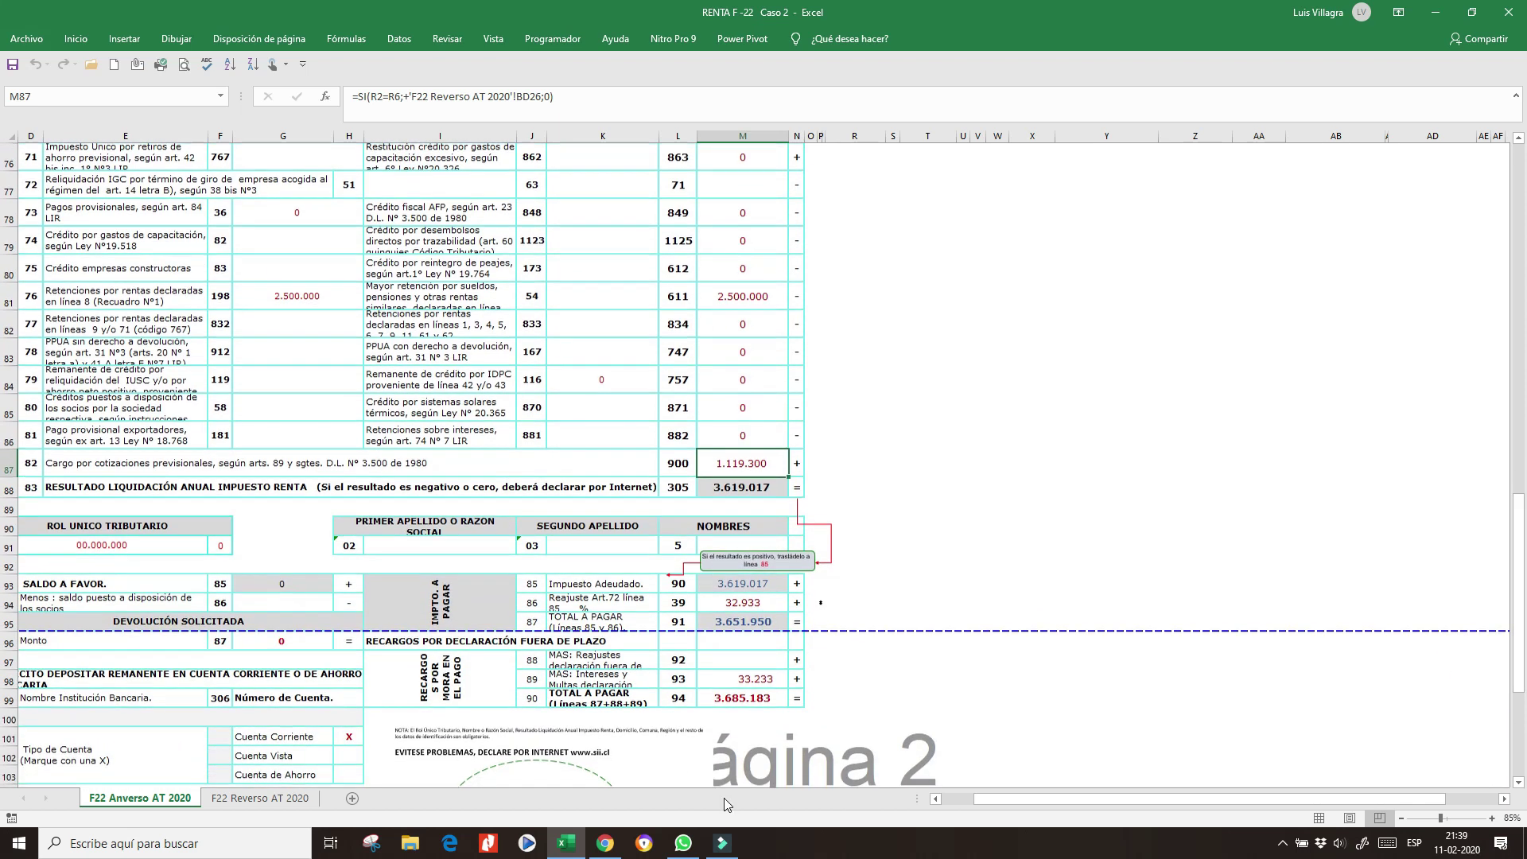
click(734, 680)
text(0)
key(Return)
Step: Check the formula of the Art. 72 adjustment on line 86, code 39
key(Up)
key(Up)
key(Up)
key(Up)
key(Up)
key(Right)
key(Right)
key(Right)
key(Left)
key(Left)
key(Left)
key(Left)
key(Right)
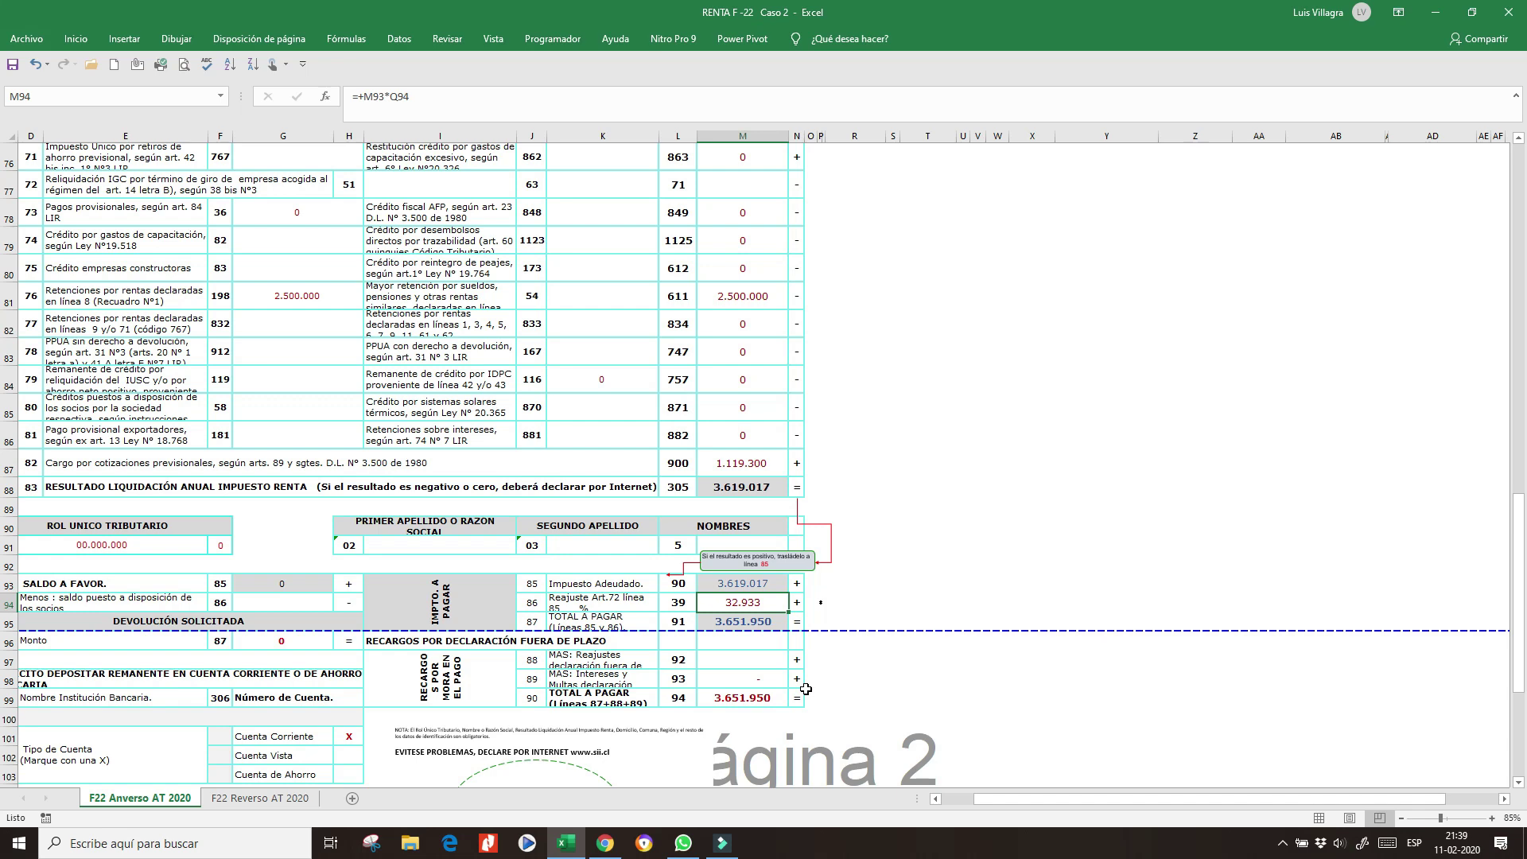
scroll(657, 656, up, 20)
scroll(657, 657, up, 5)
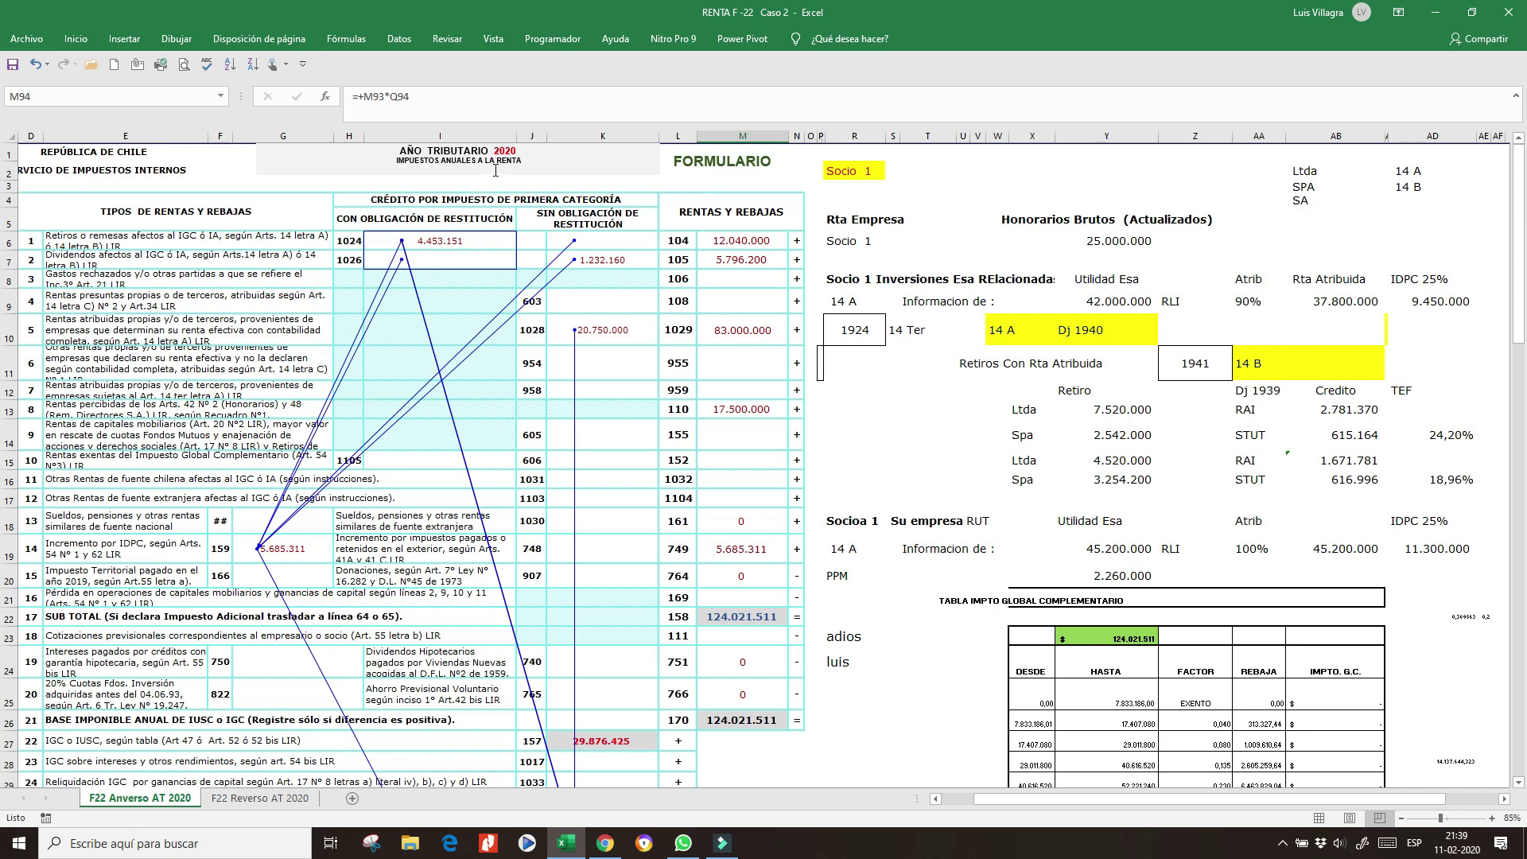
click(892, 459)
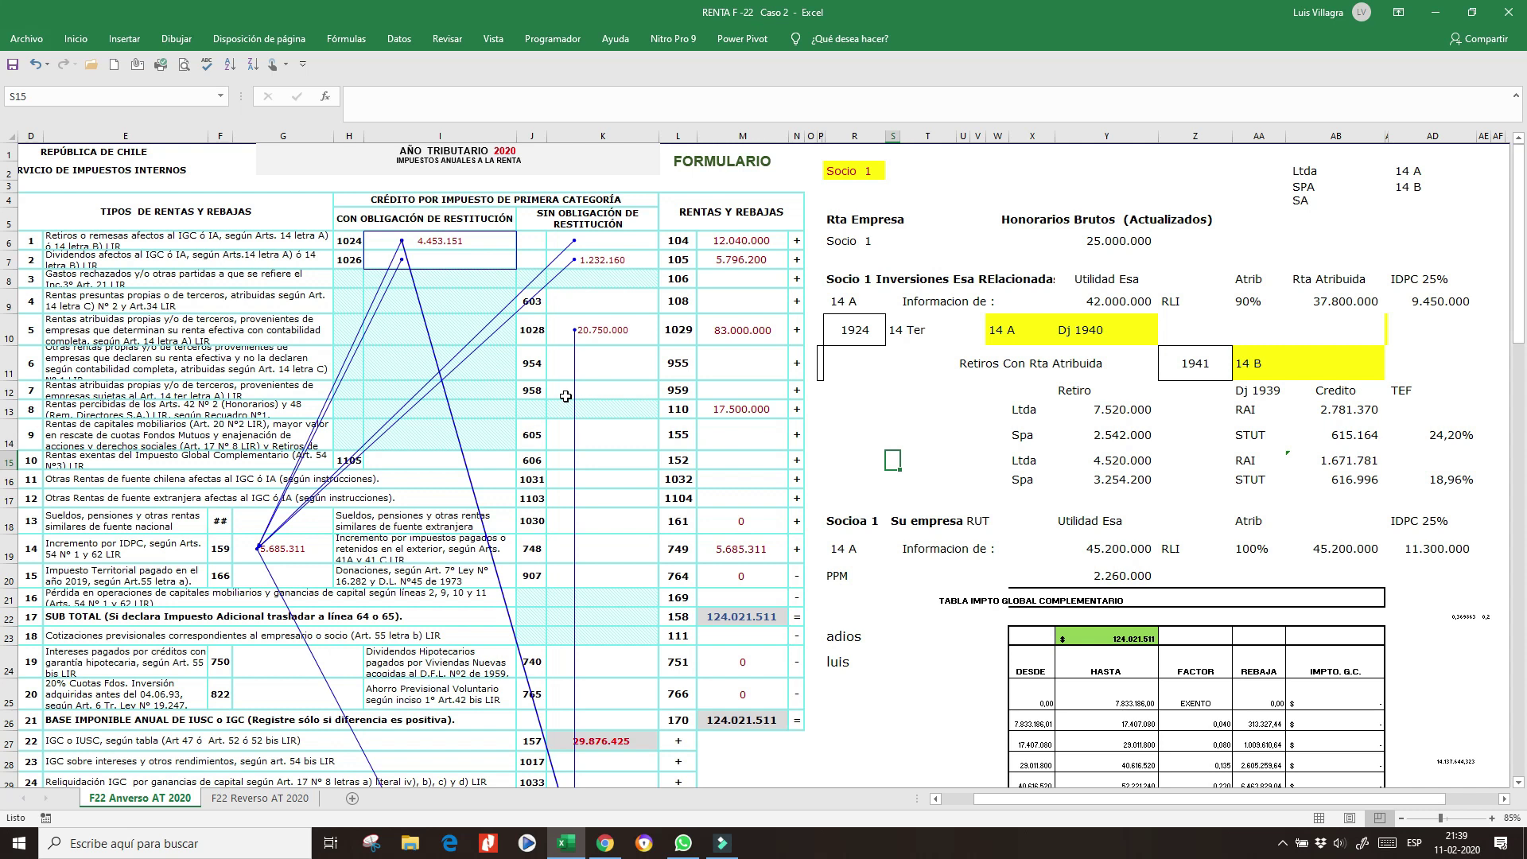
key(Up)
key(Up)
key(Up)
key(Down)
key(Left)
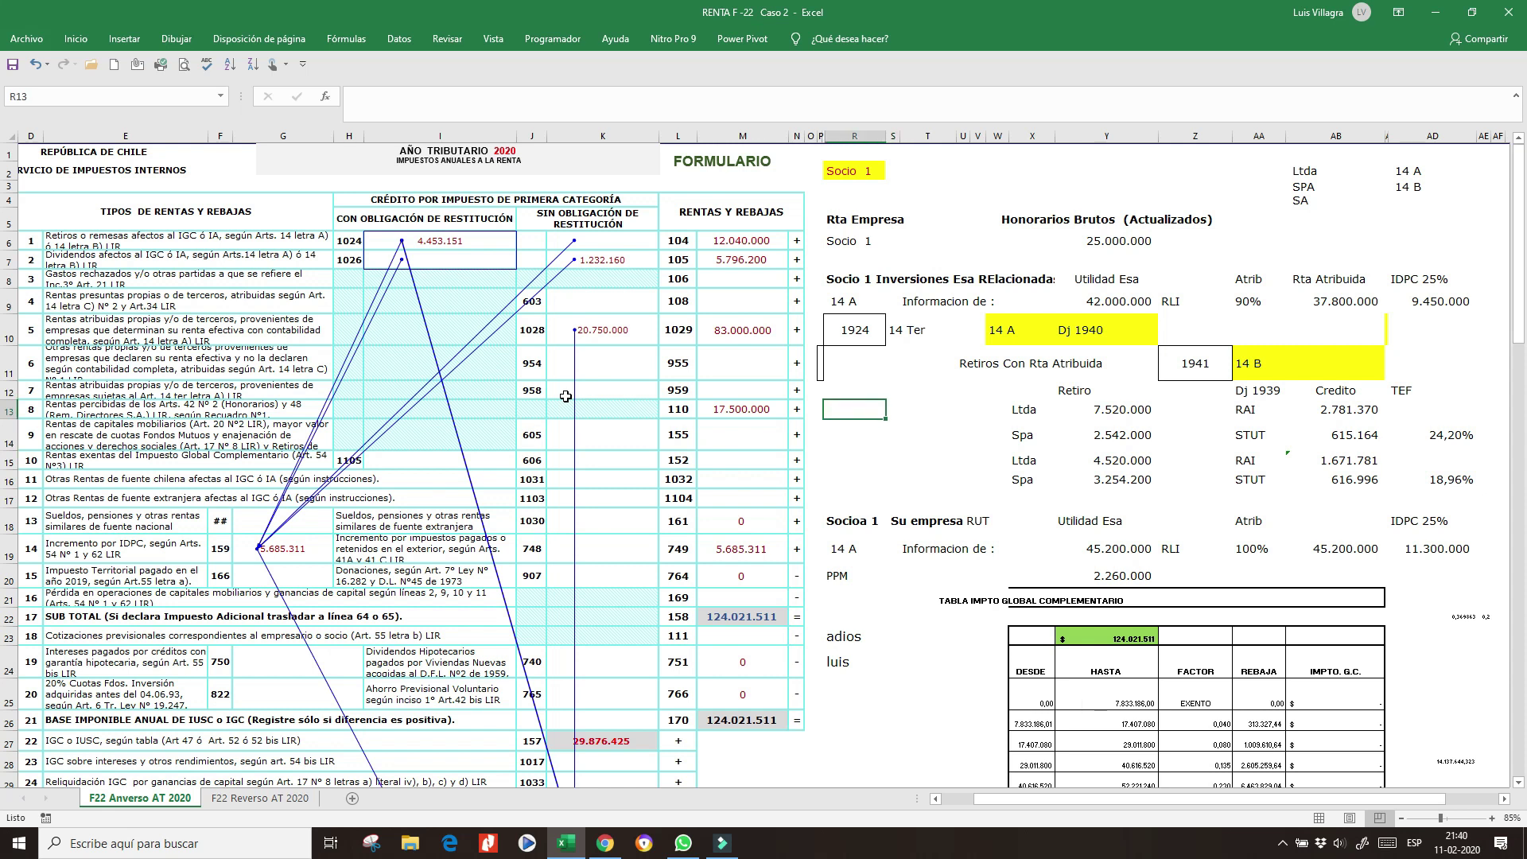
key(Down)
key(Down)
key(Down)
key(Down)
key(Down)
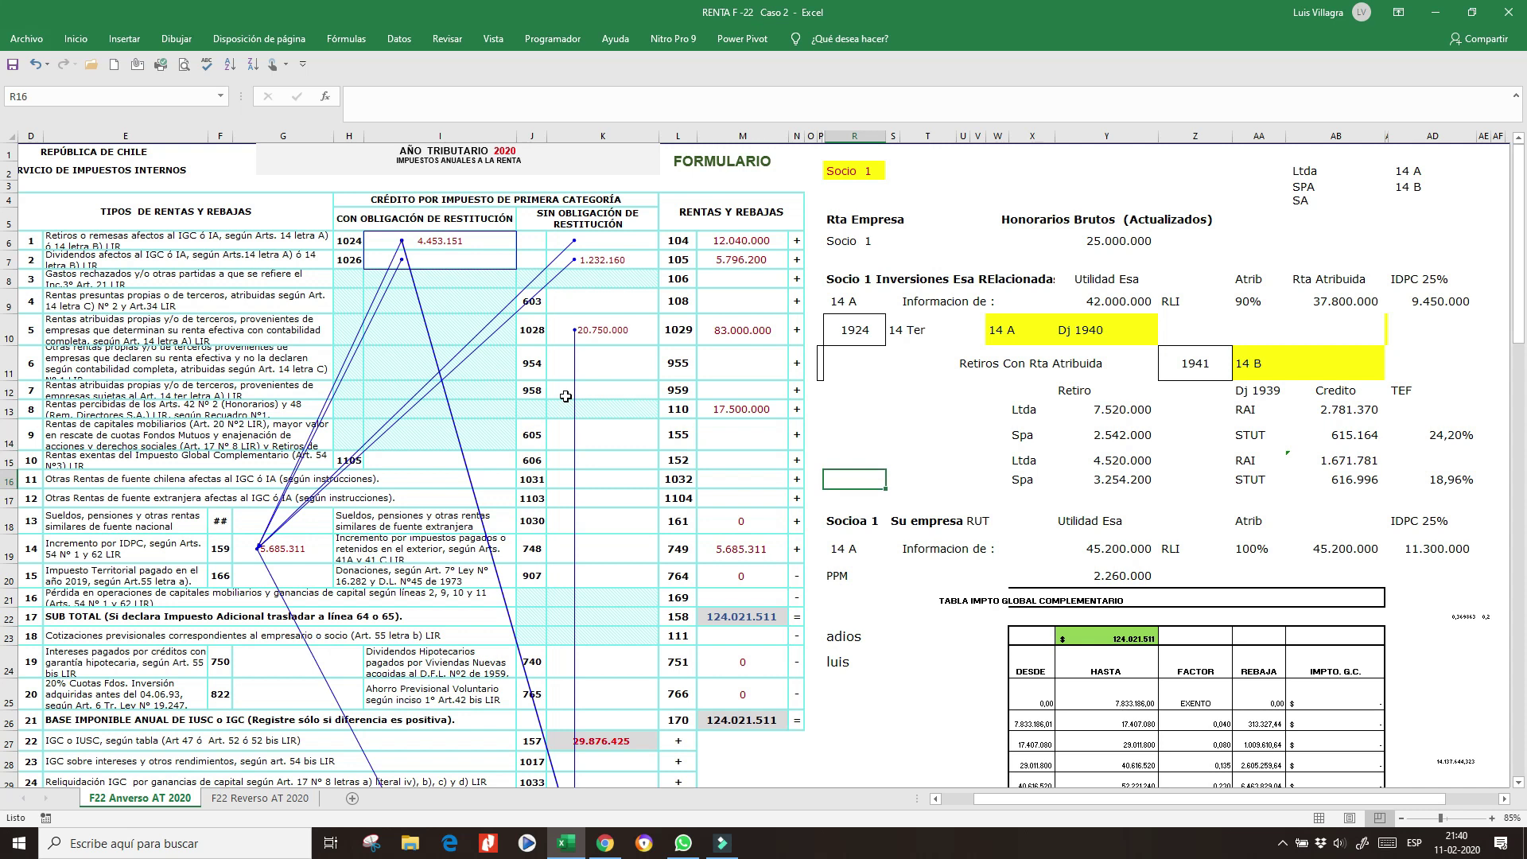
key(Up)
key(Up)
key(Up)
key(Up)
key(Up)
key(Up)
key(Down)
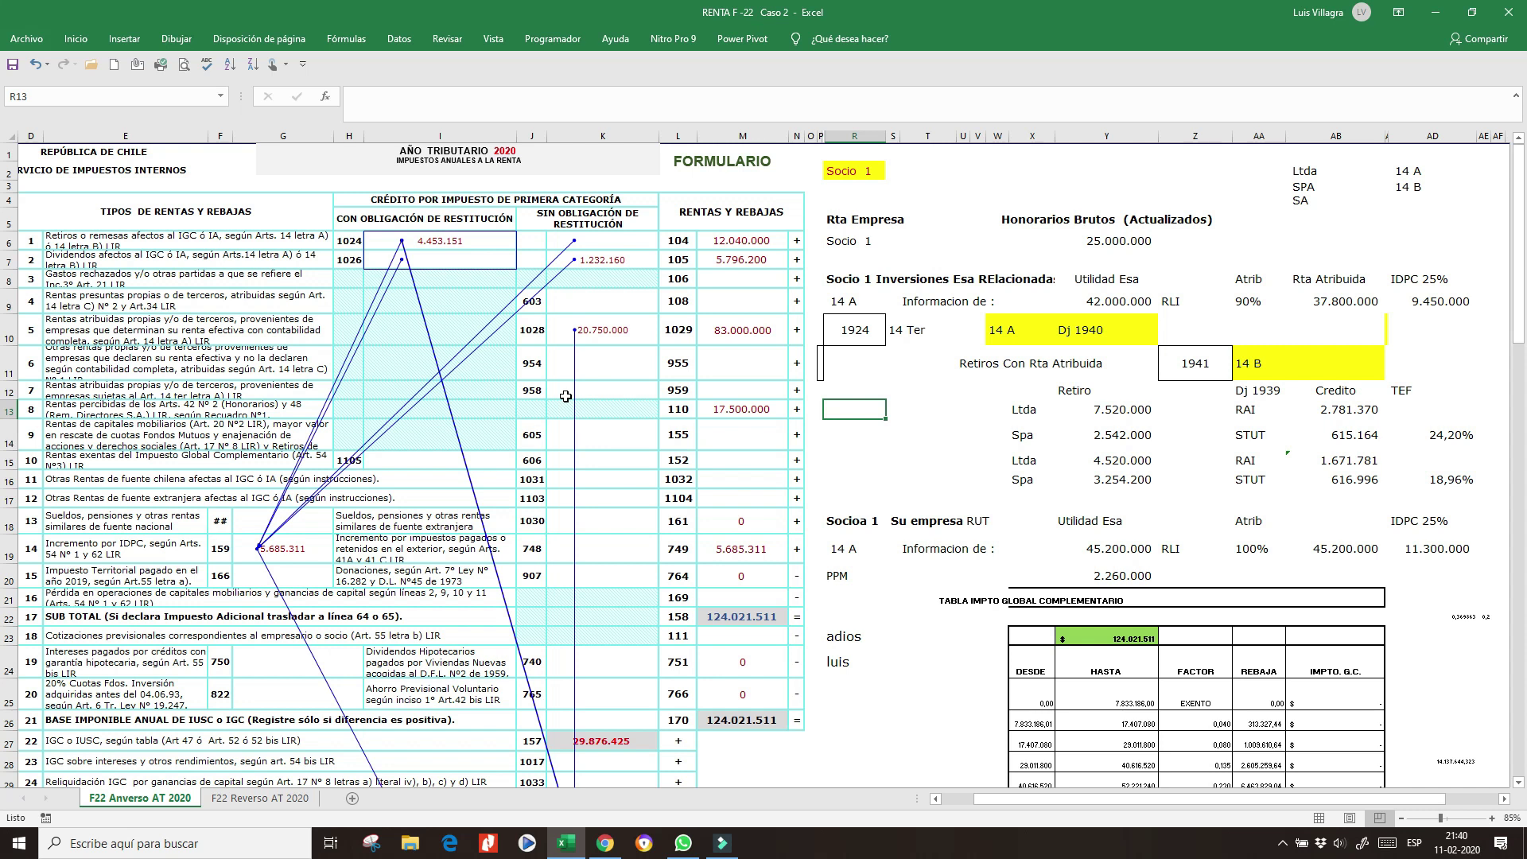
click(1281, 845)
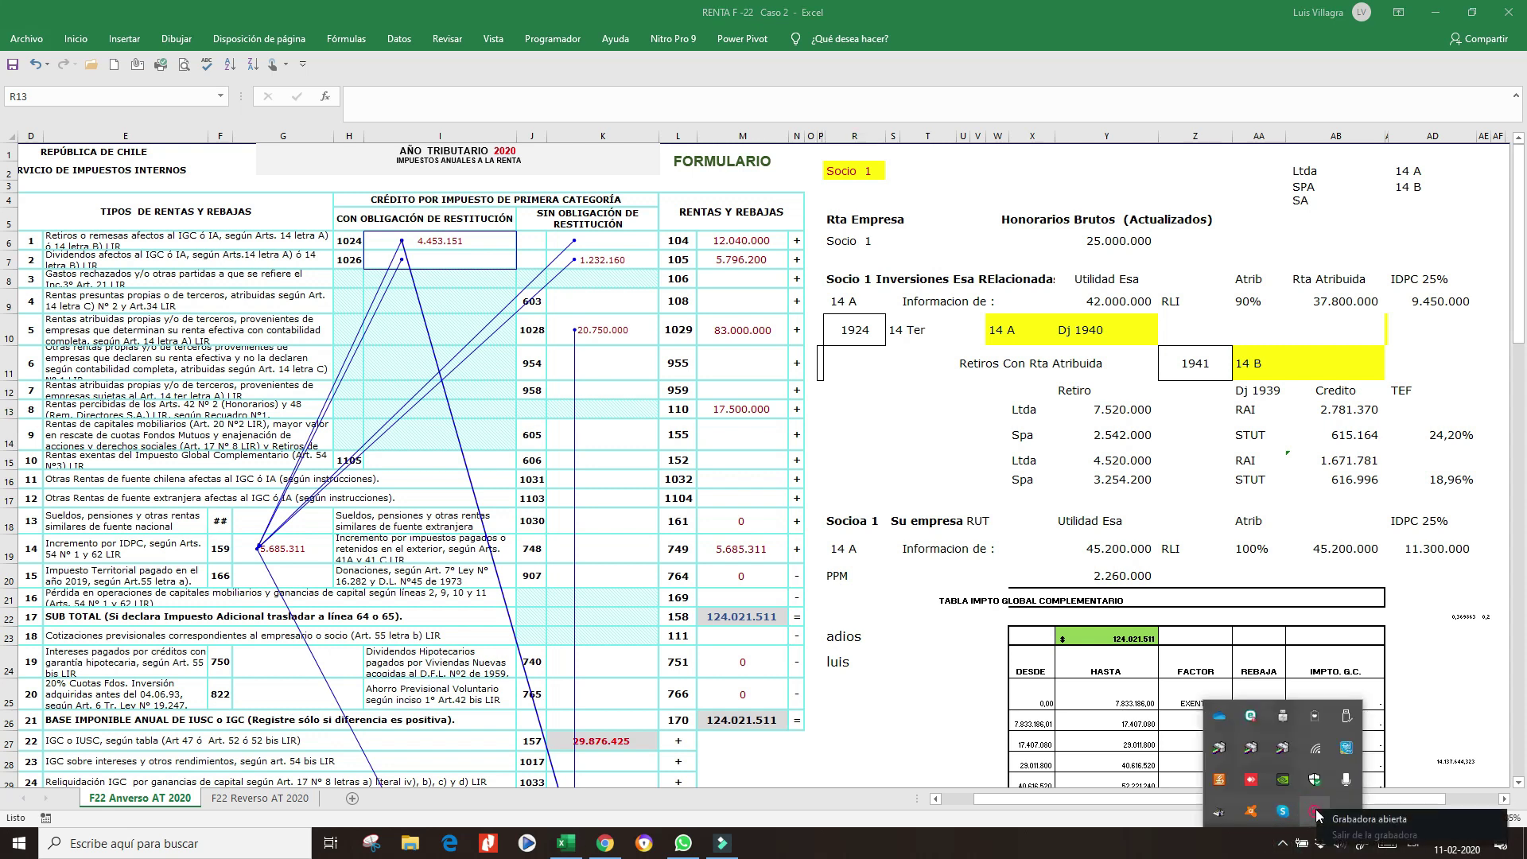
click(1360, 824)
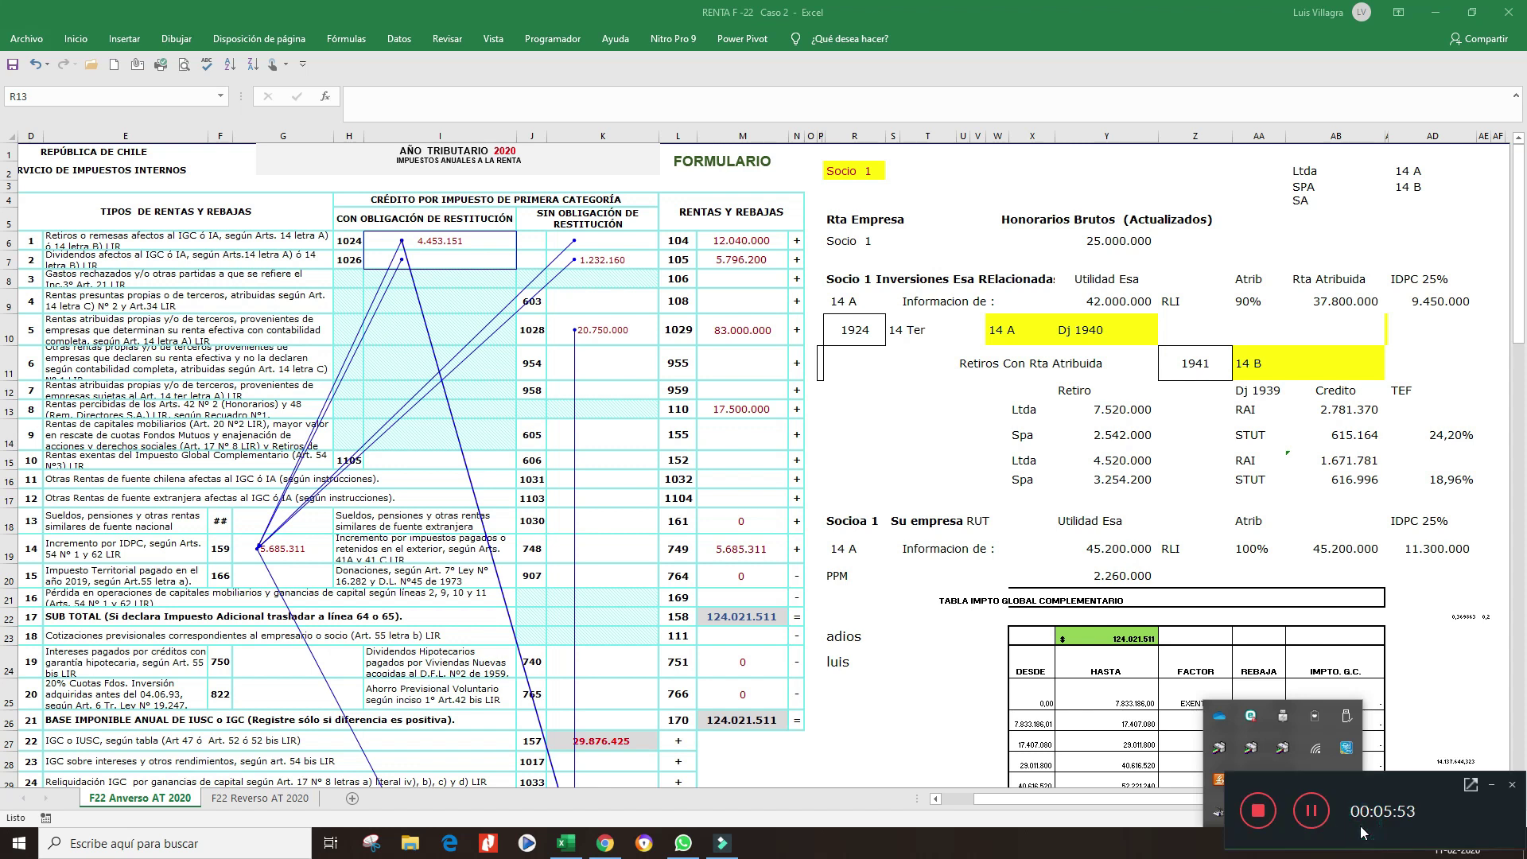
click(1259, 811)
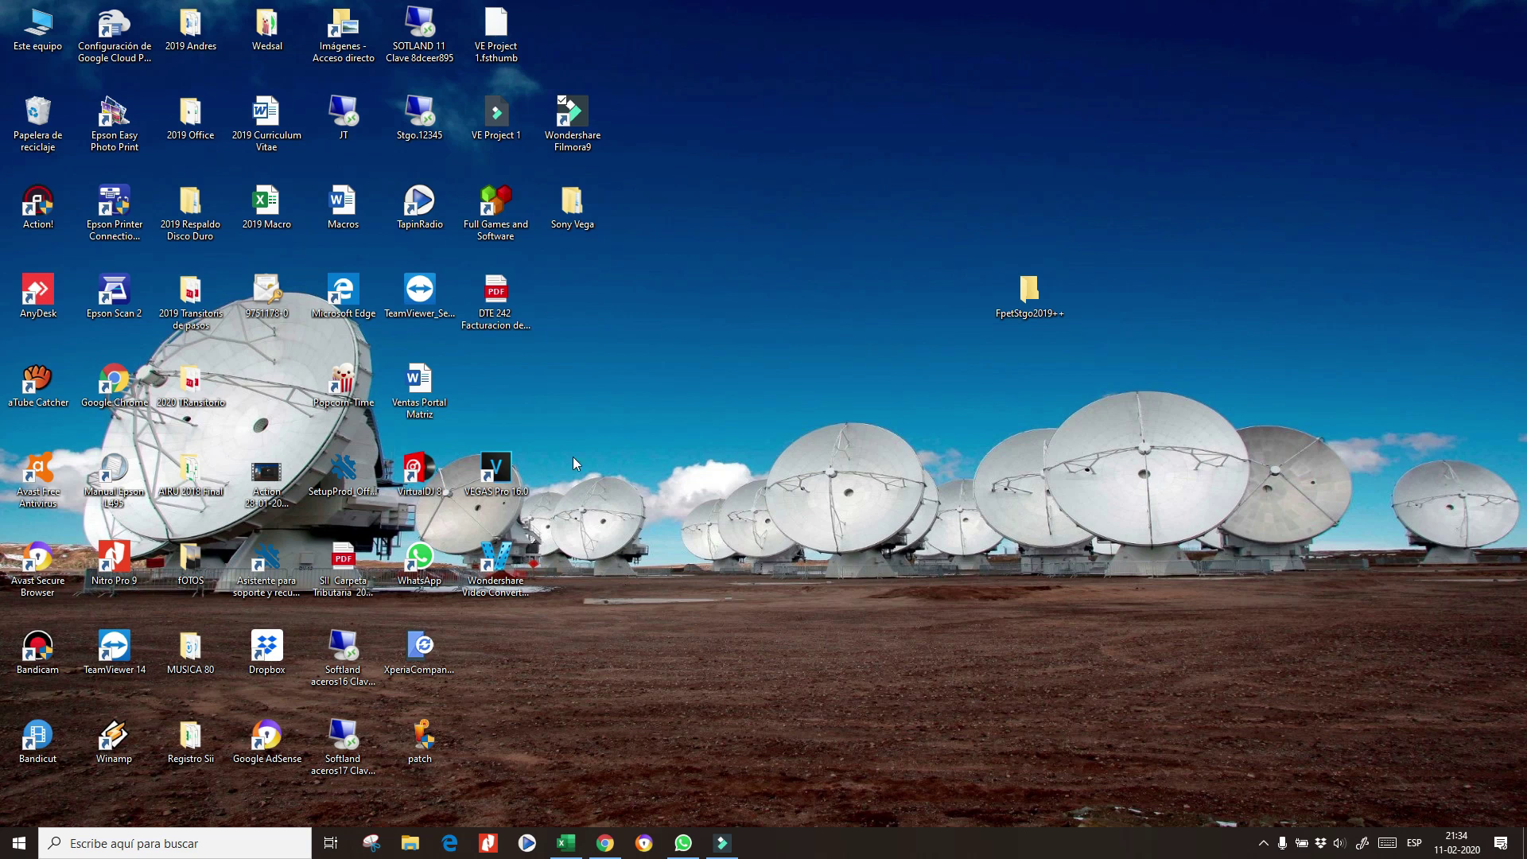
Step: Switch to the RENTA F-22 Caso 2 workbook in Excel and select the partner selector cell R2 with Socio 1
click(568, 845)
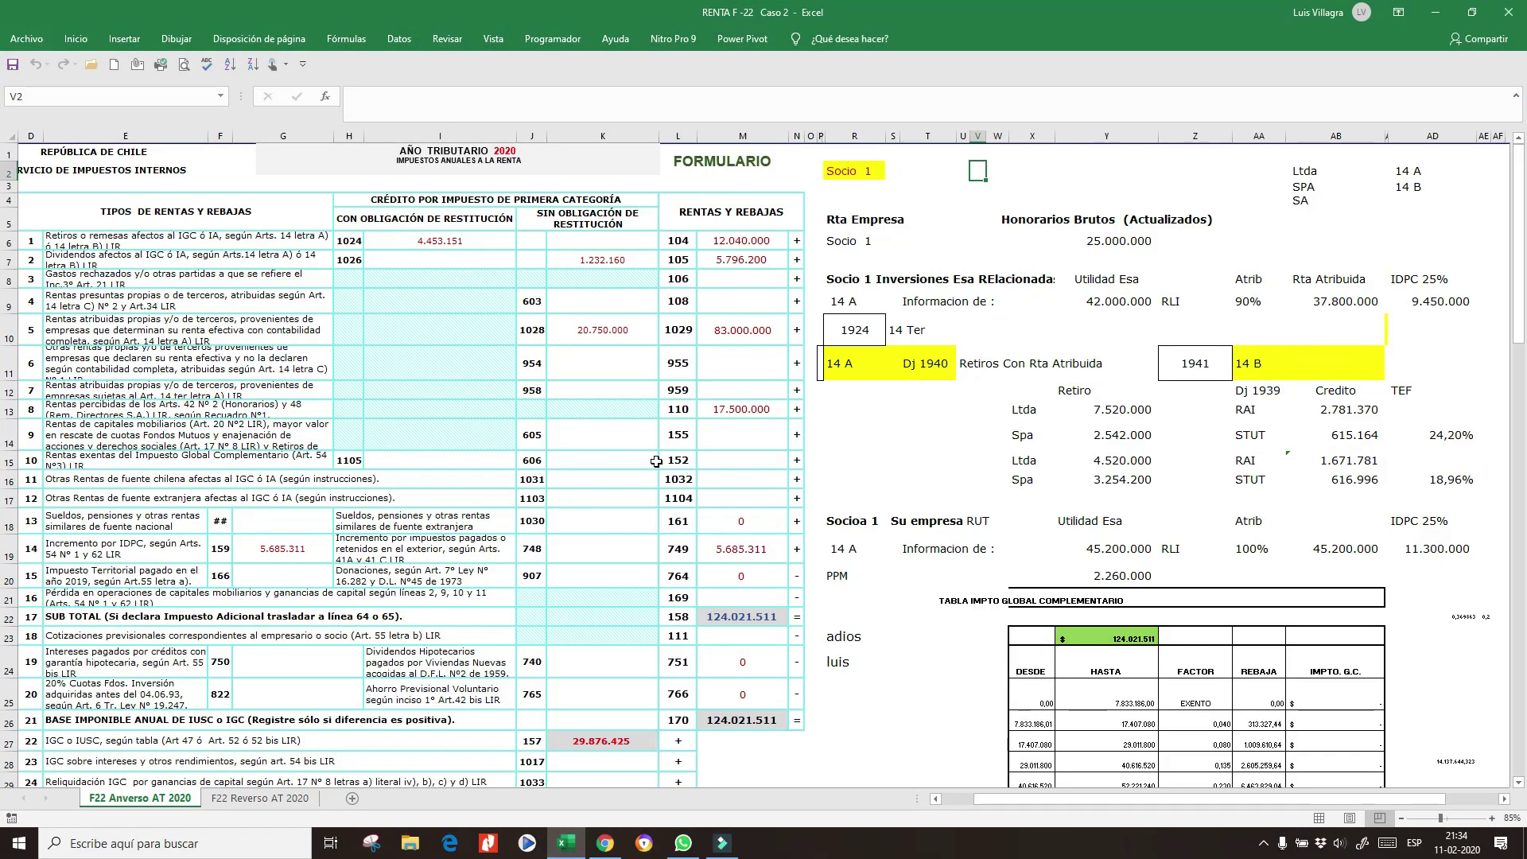
click(563, 262)
click(928, 302)
click(875, 227)
click(855, 169)
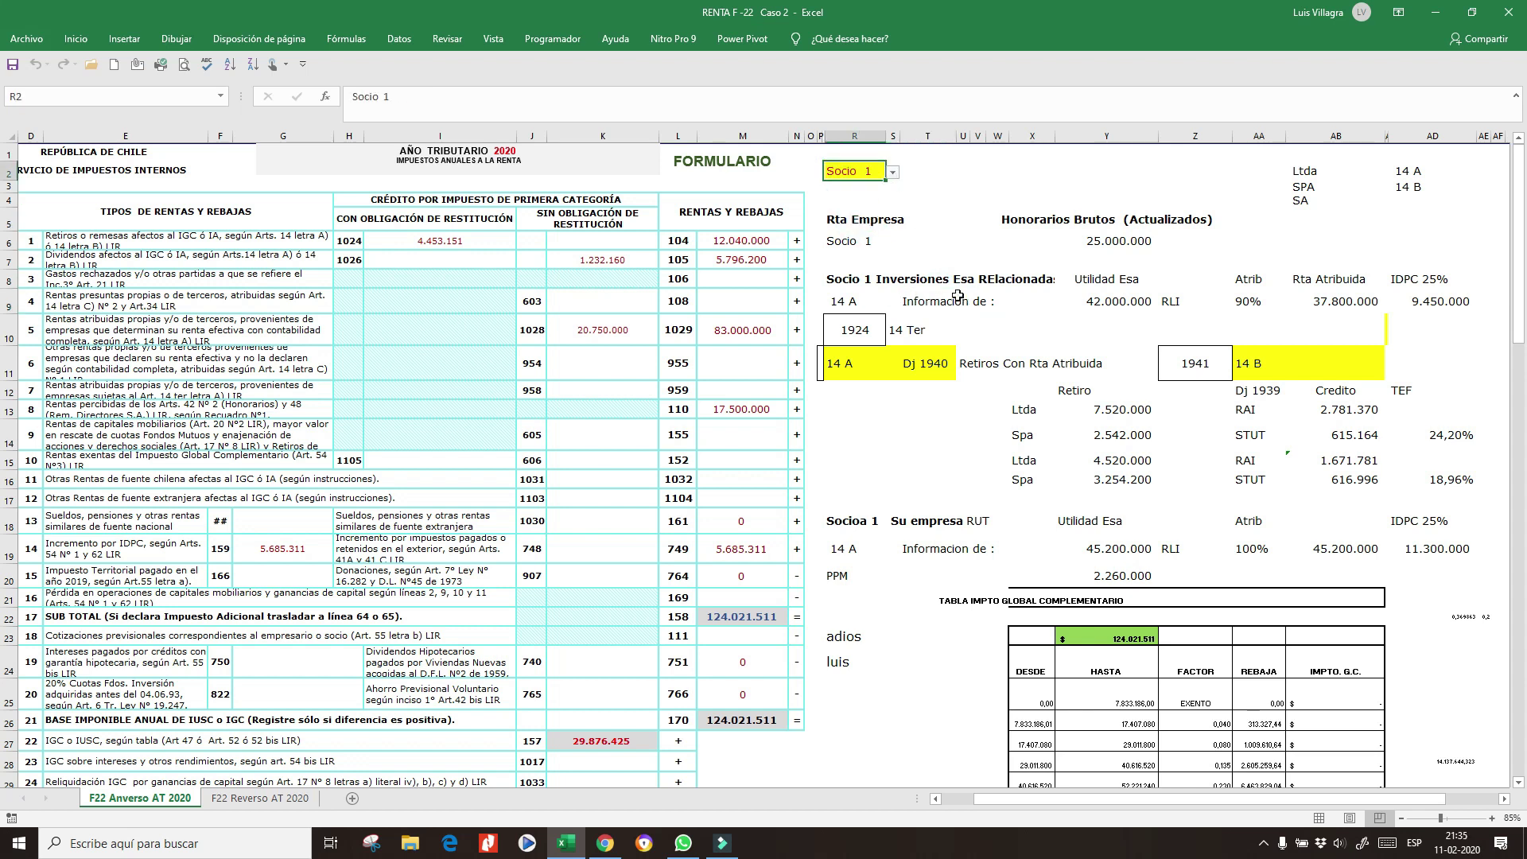
Step: Examine Socio 1's related-company profit, attribution share, attributed income and IDPC, along with the Dj 1940 and 1941 labels for regimes 14 A and 14 B
click(1098, 239)
click(853, 280)
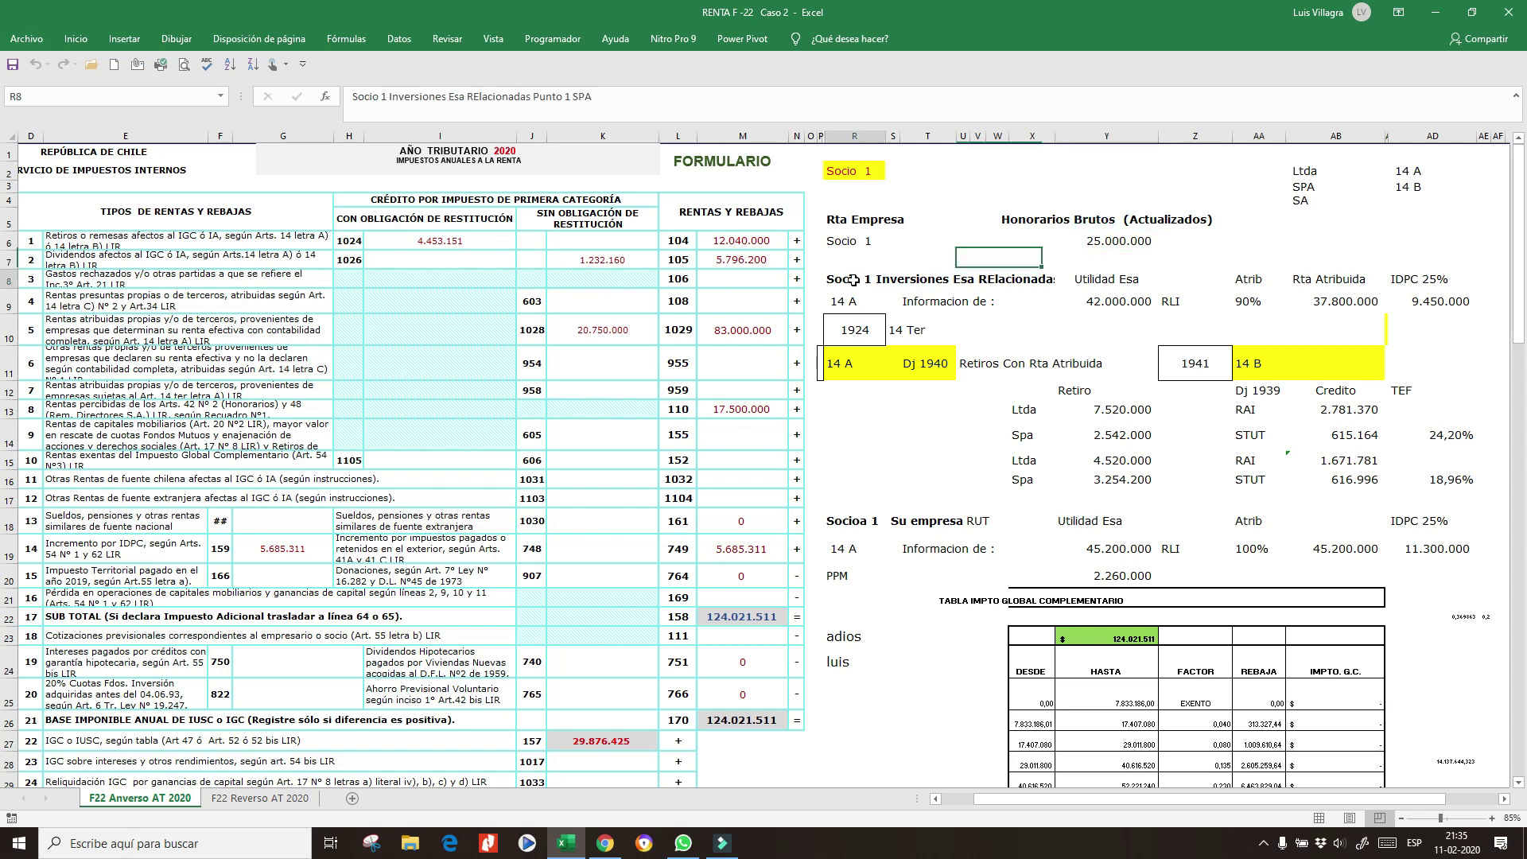
click(832, 300)
click(1112, 302)
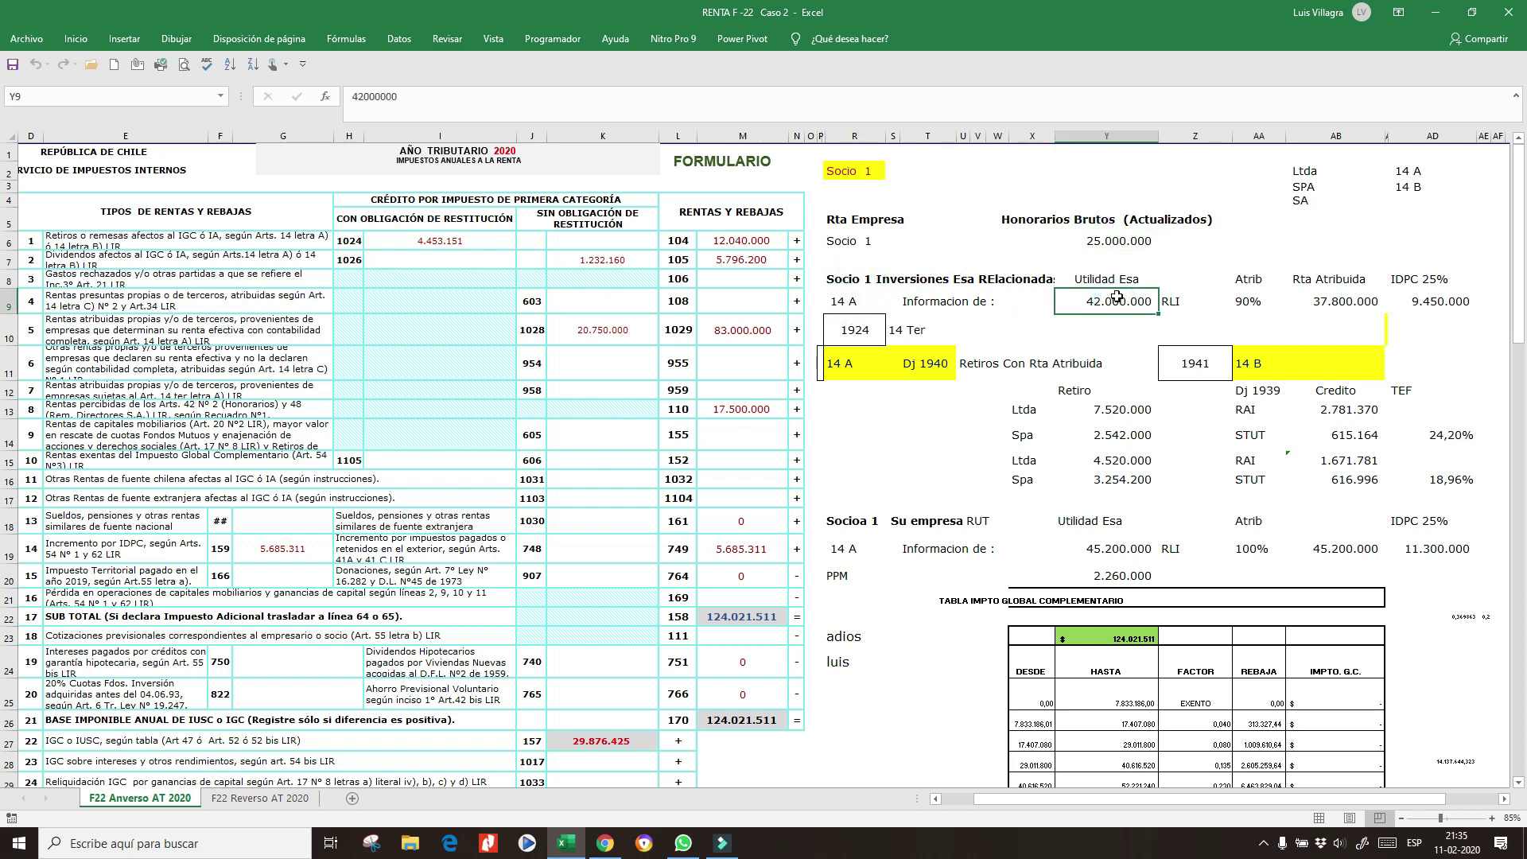
click(1231, 302)
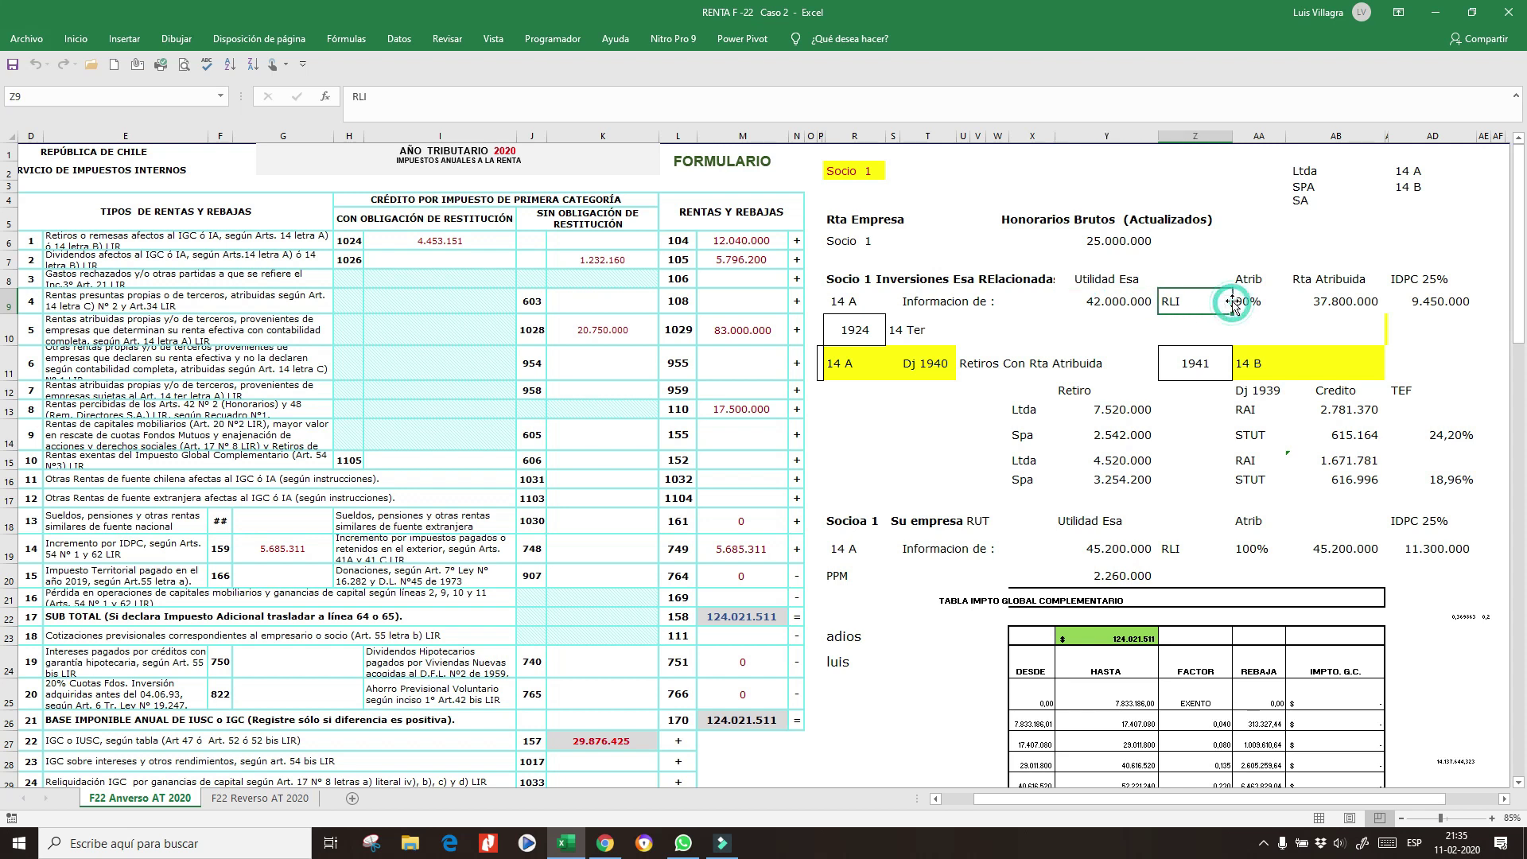
click(1343, 304)
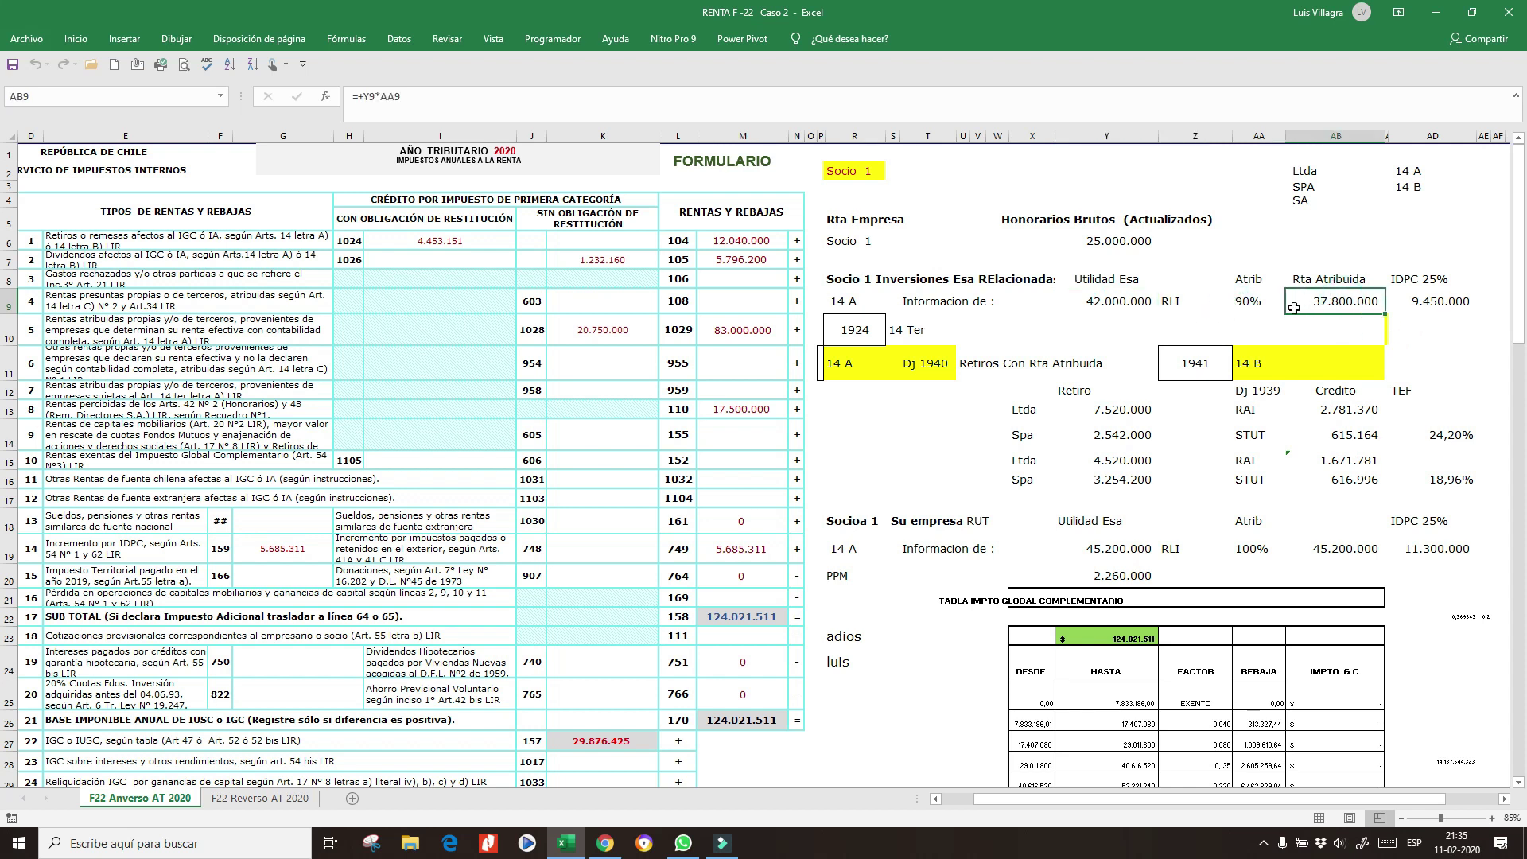
click(1450, 308)
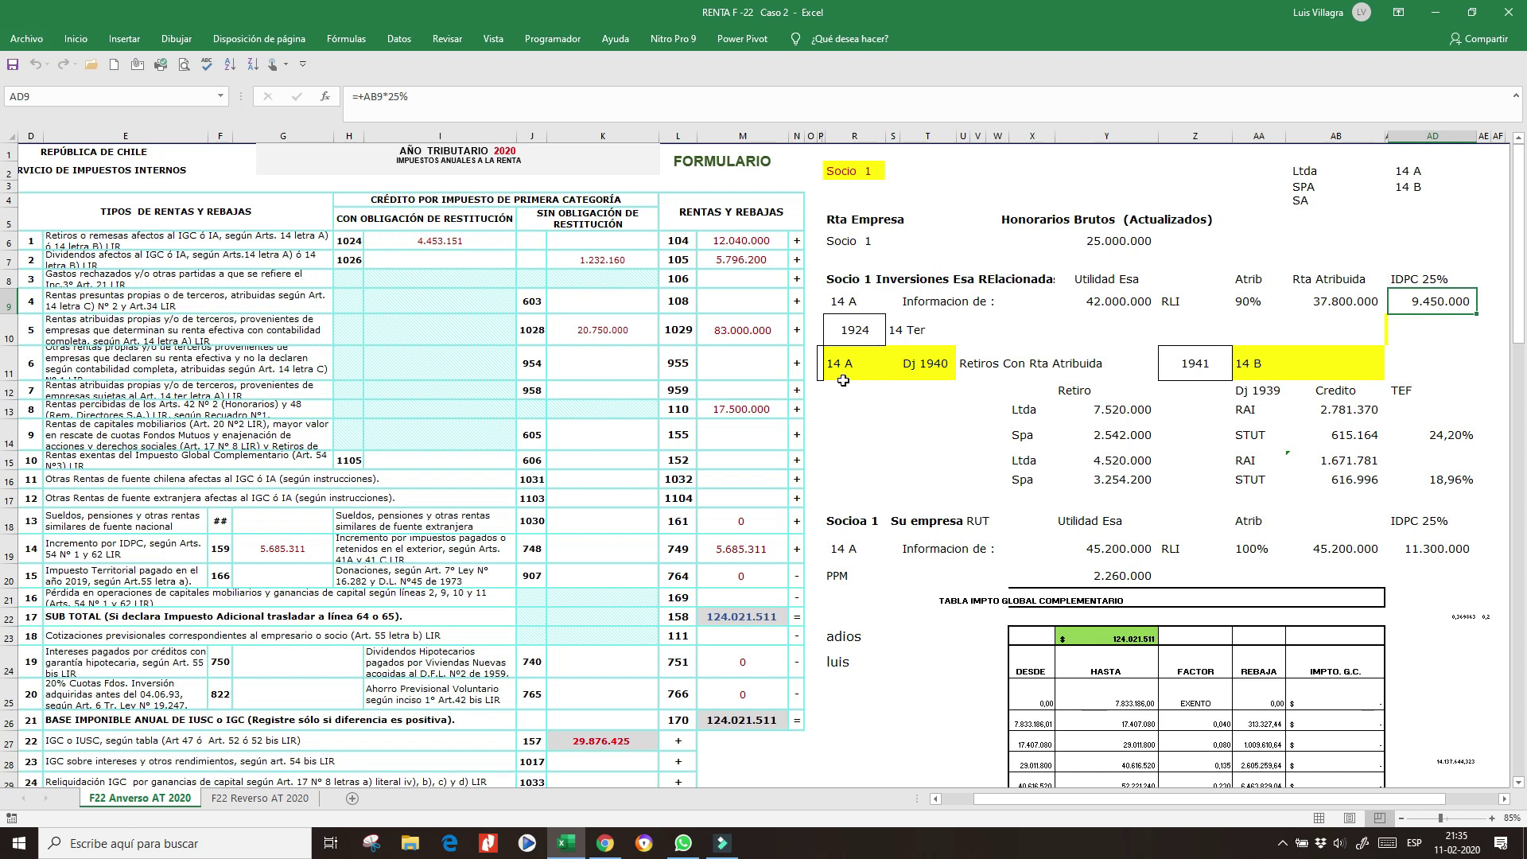
click(852, 364)
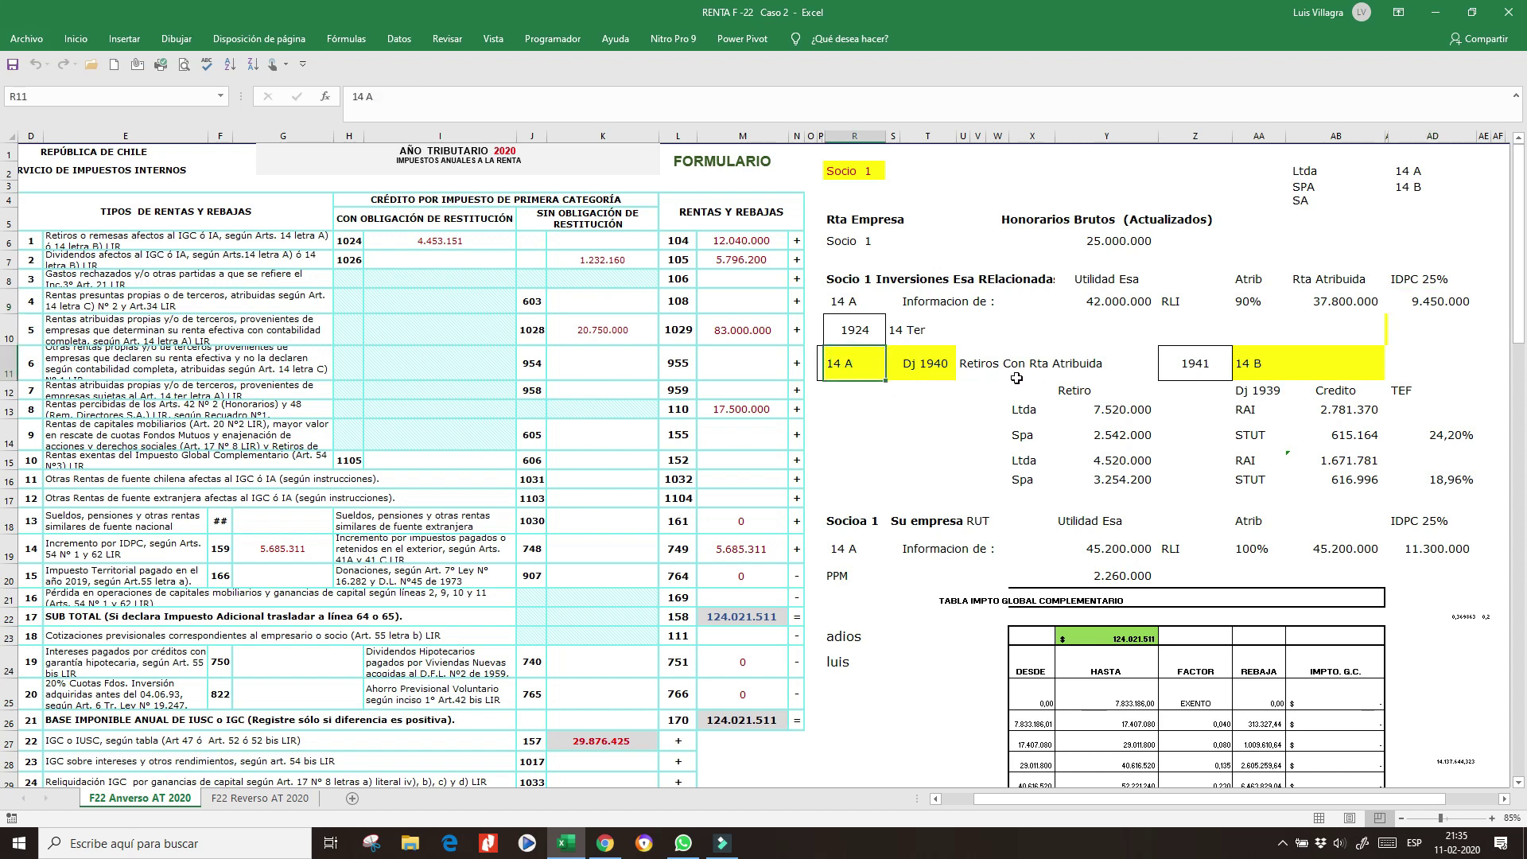
click(965, 370)
click(932, 369)
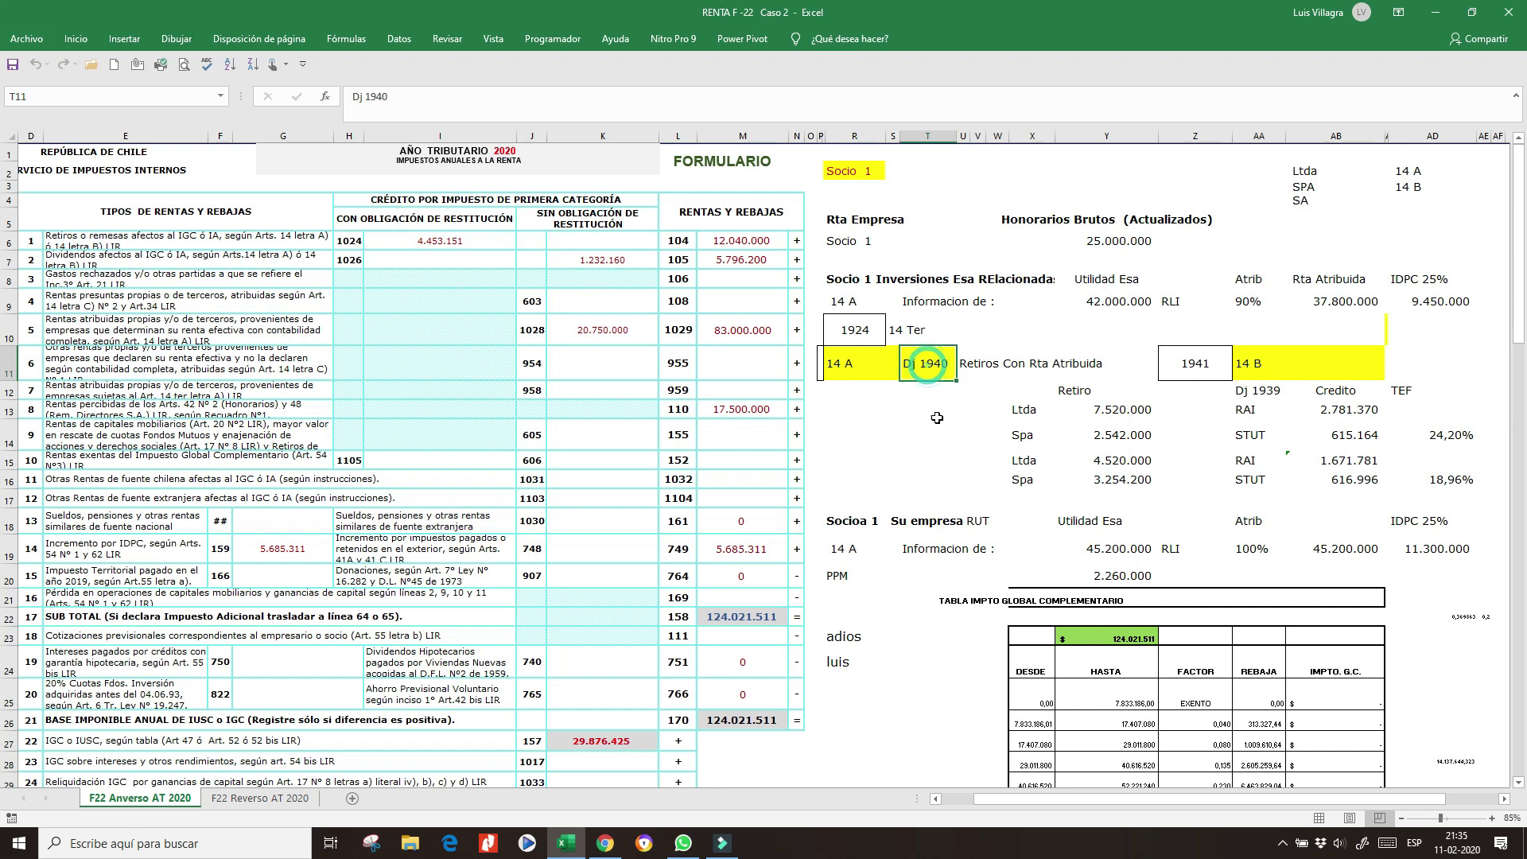
click(1193, 372)
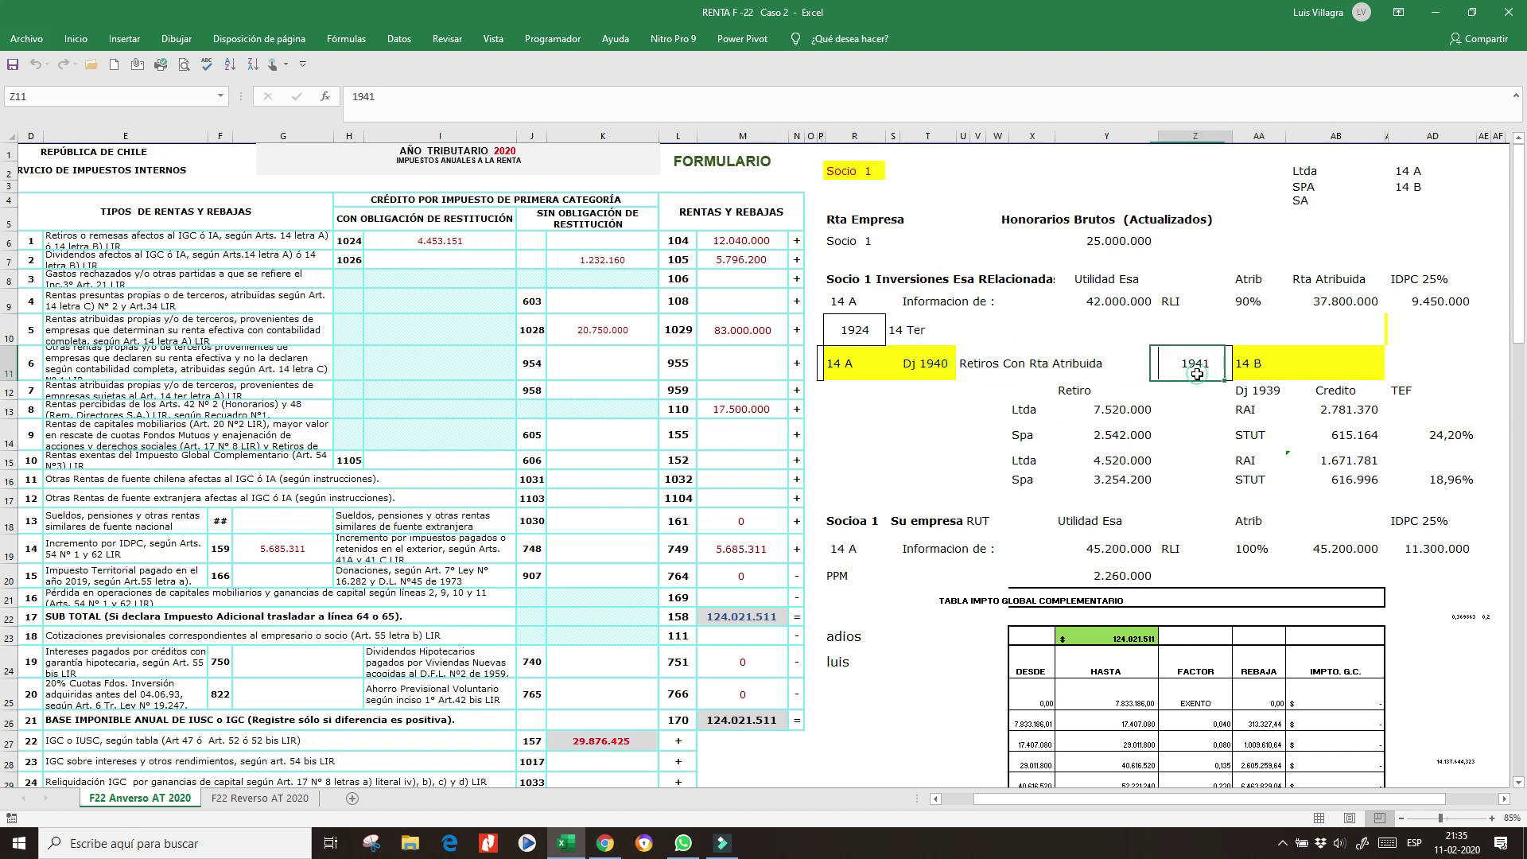
click(1065, 389)
Step: Move the highlighted 14 A and Dj 1940 labels from R11:T11 to W10:Y10, beside the 14 Ter label
click(932, 365)
drag(855, 364, 913, 351)
drag(911, 349, 1034, 341)
click(892, 409)
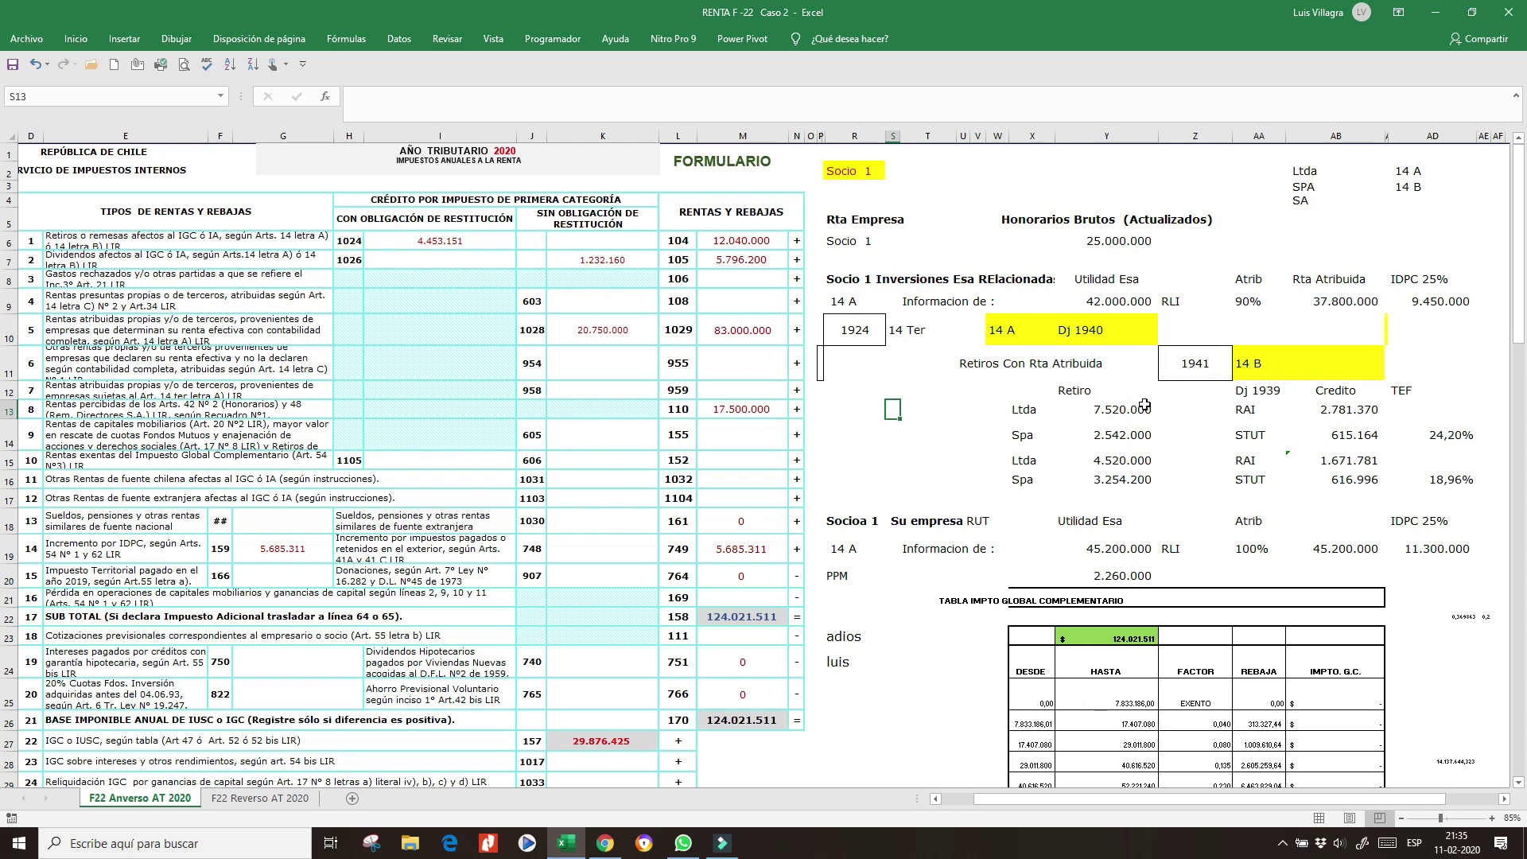
Step: Examine the 14 B label and the Ltda and Spa withdrawal rows in the Retiro block
click(1255, 365)
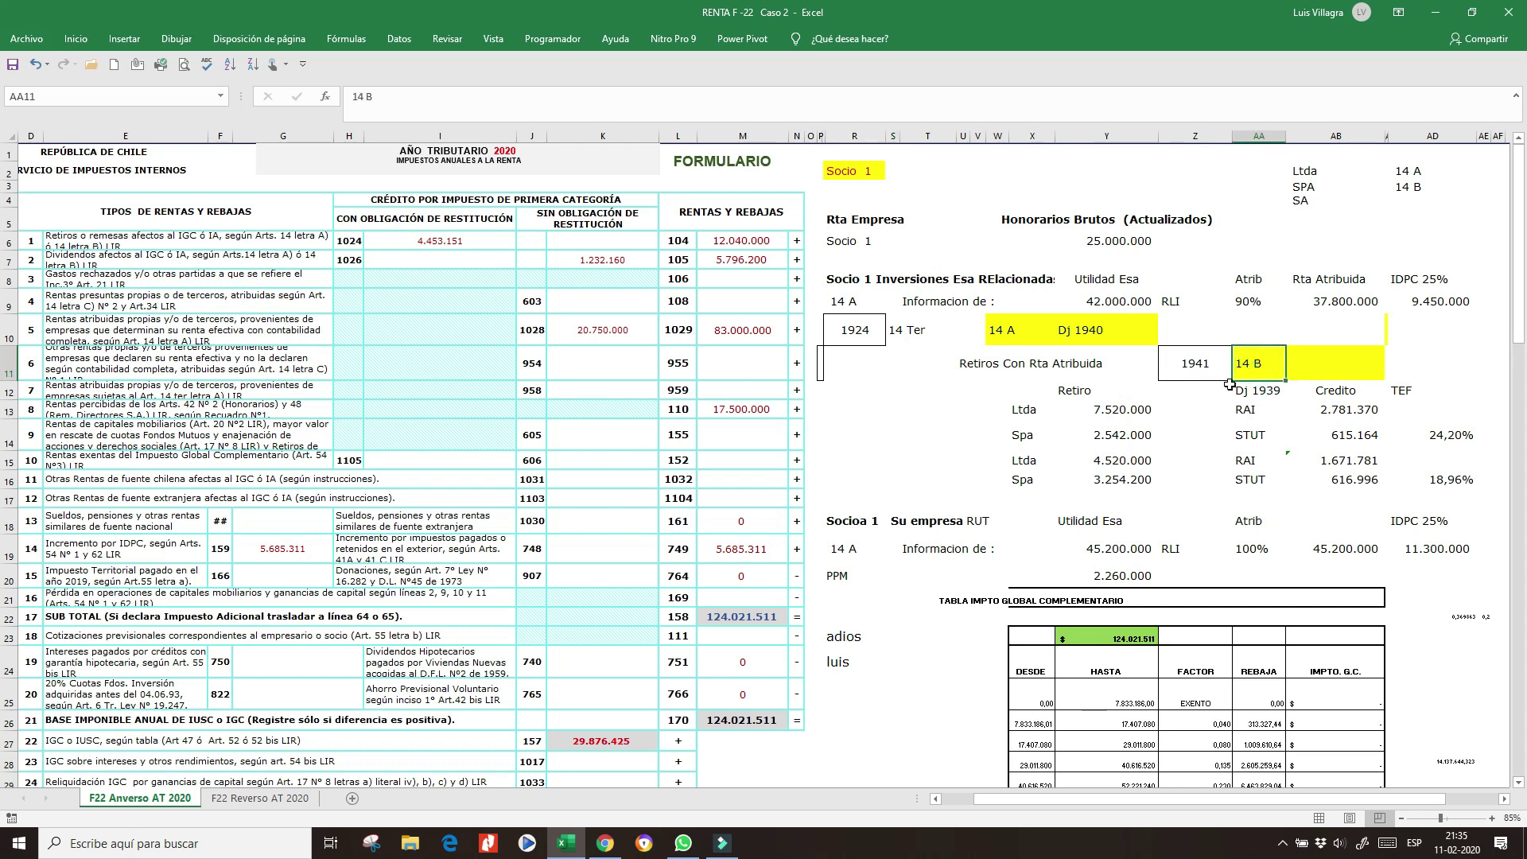
click(1018, 413)
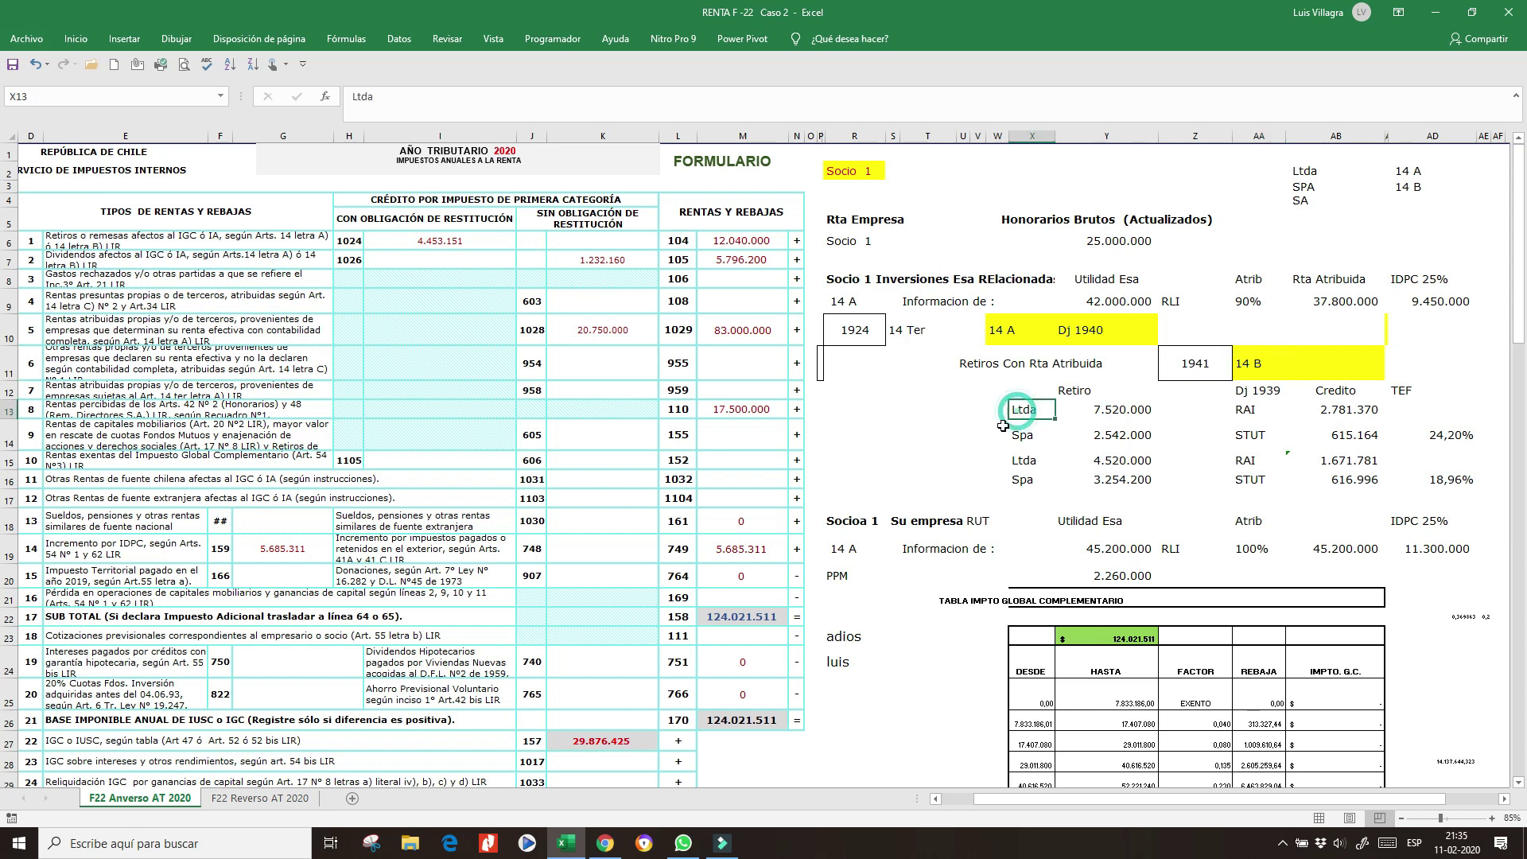
click(1023, 435)
click(1021, 461)
click(1019, 482)
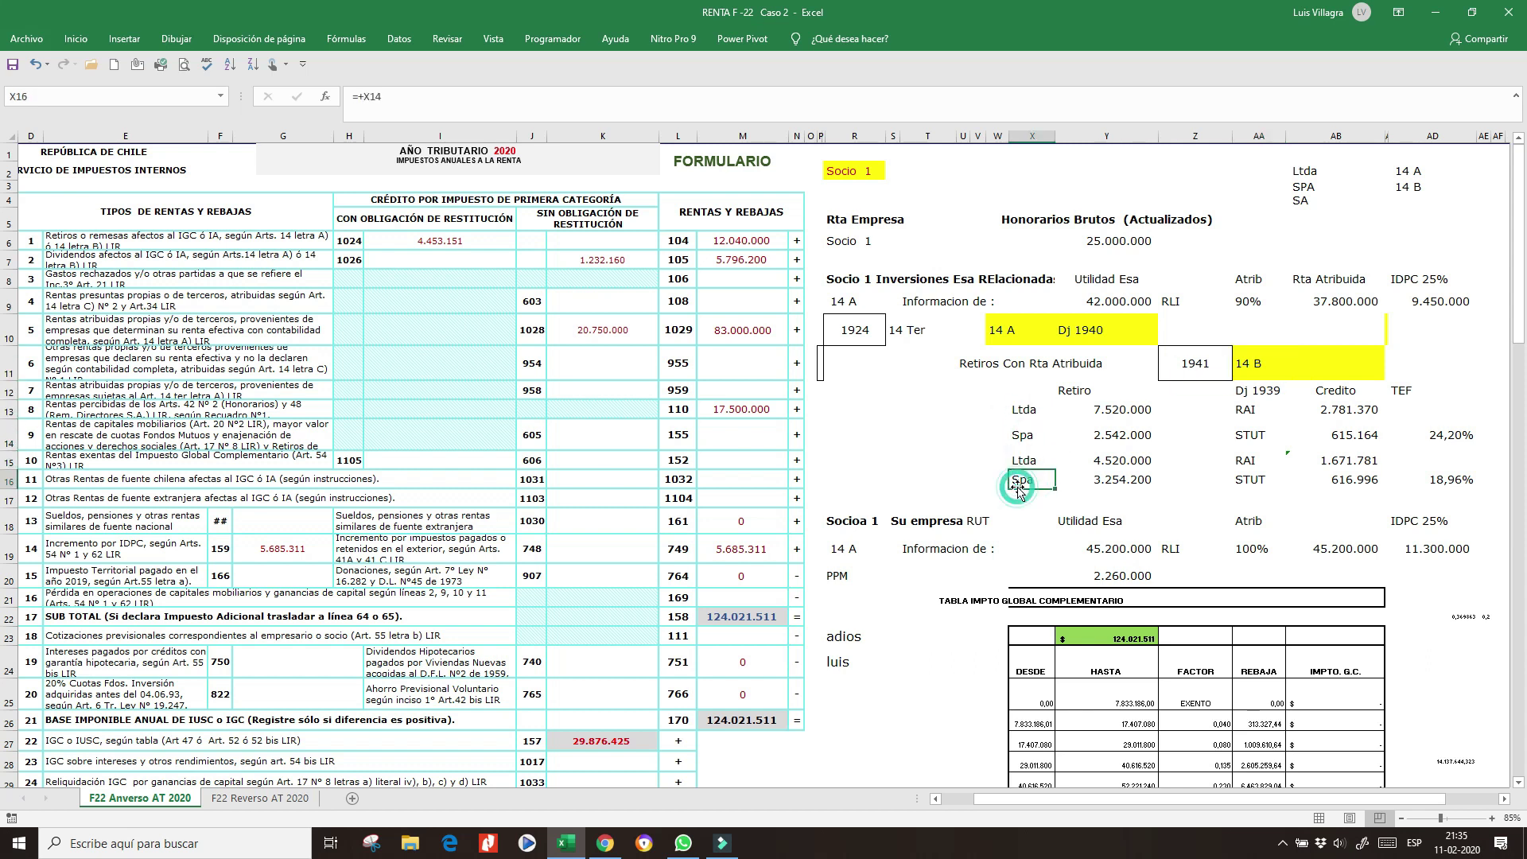
click(1111, 412)
click(1117, 435)
click(1118, 465)
Step: Examine the RAI and STUT registers for the withdrawals, with their credit formulas and TEF rates
click(1254, 411)
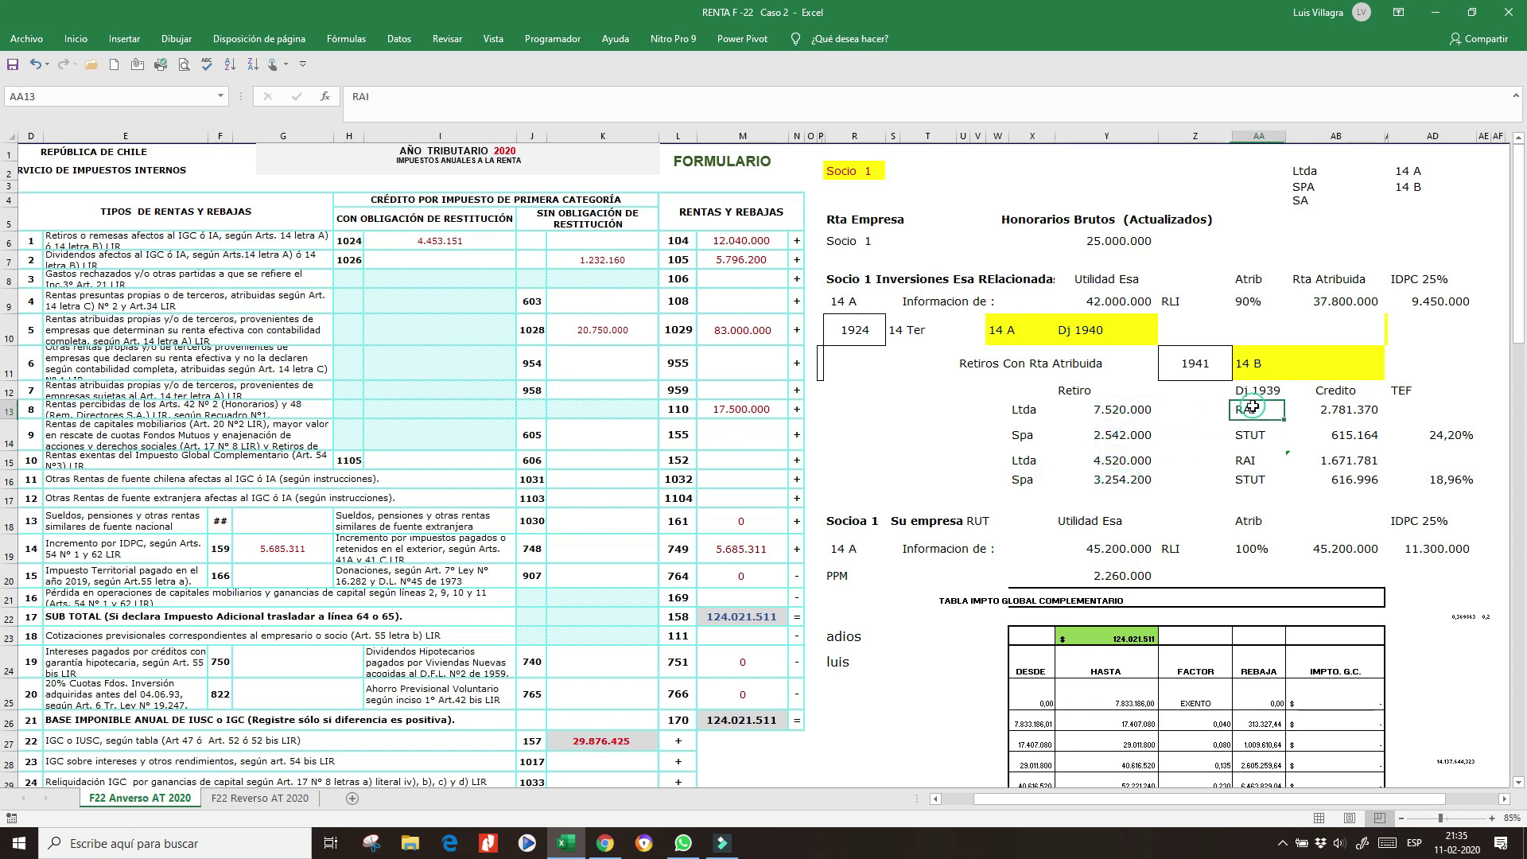
click(1246, 436)
click(1246, 460)
click(1247, 479)
click(1349, 411)
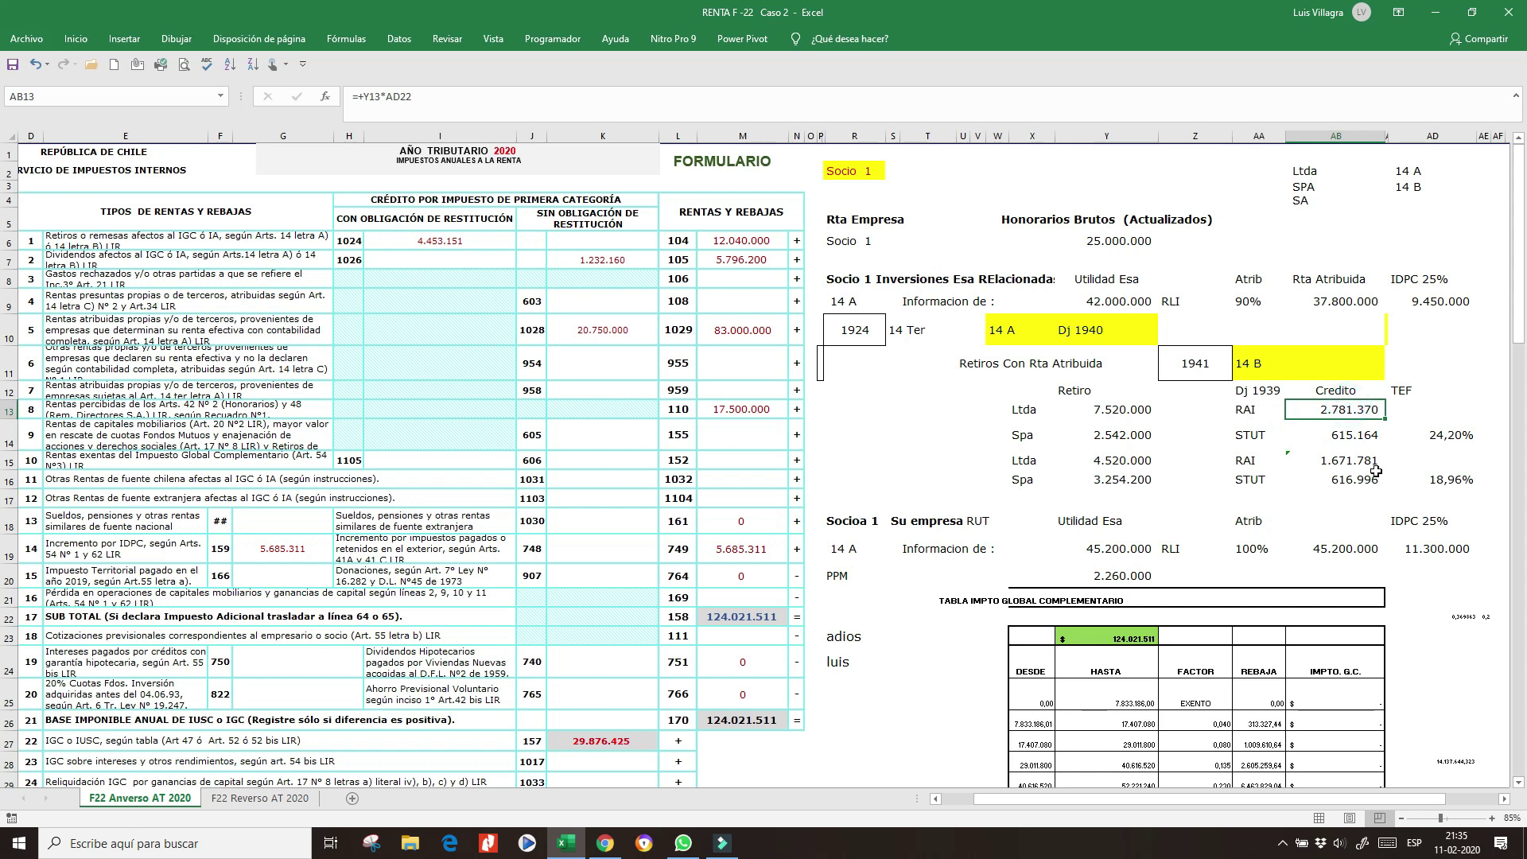
click(1454, 437)
click(1355, 412)
click(1434, 442)
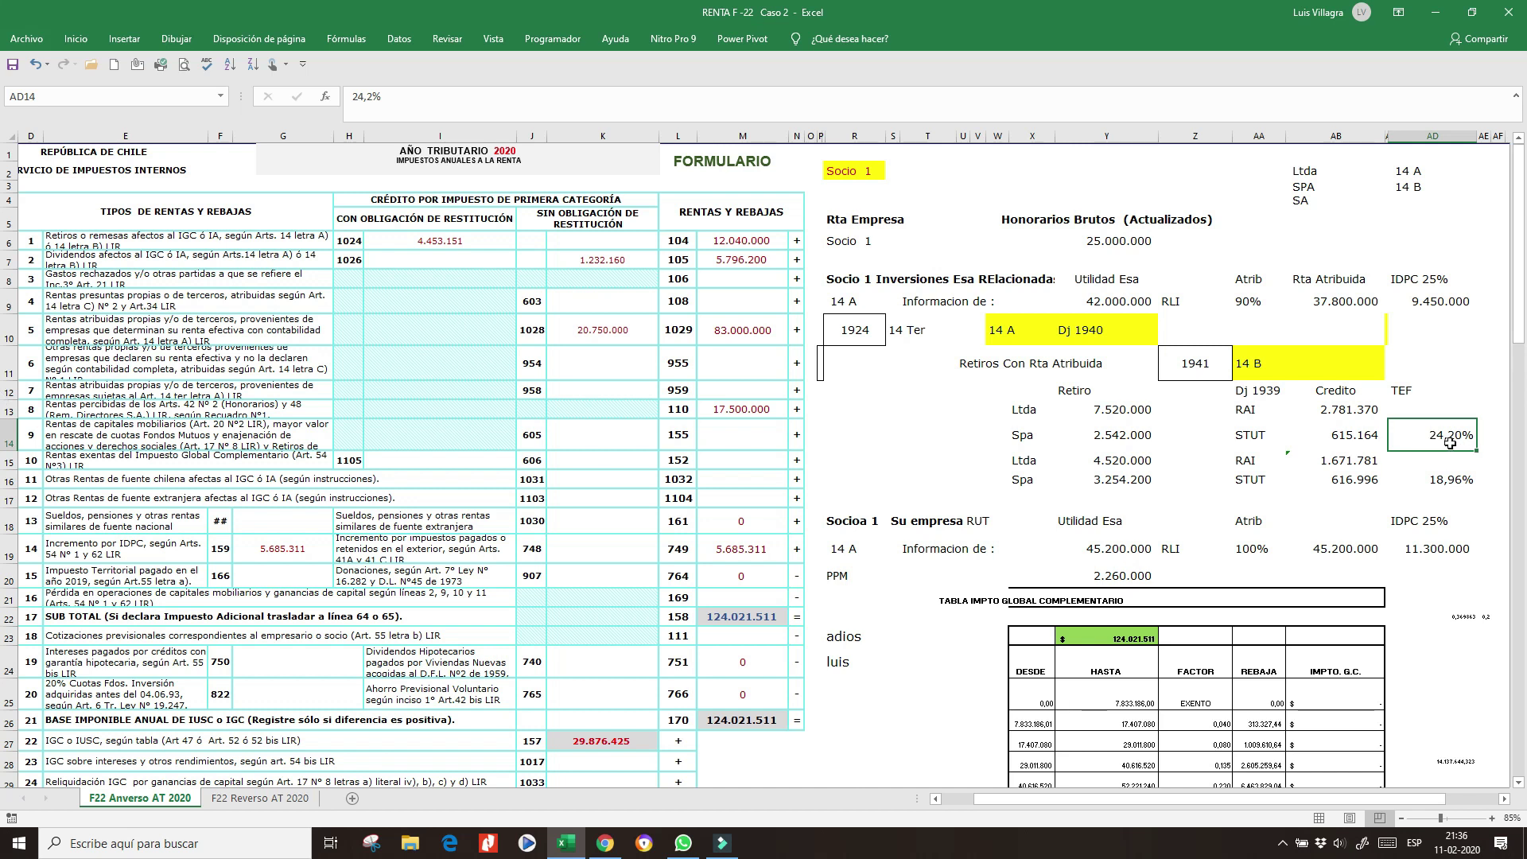
click(1431, 460)
click(1435, 482)
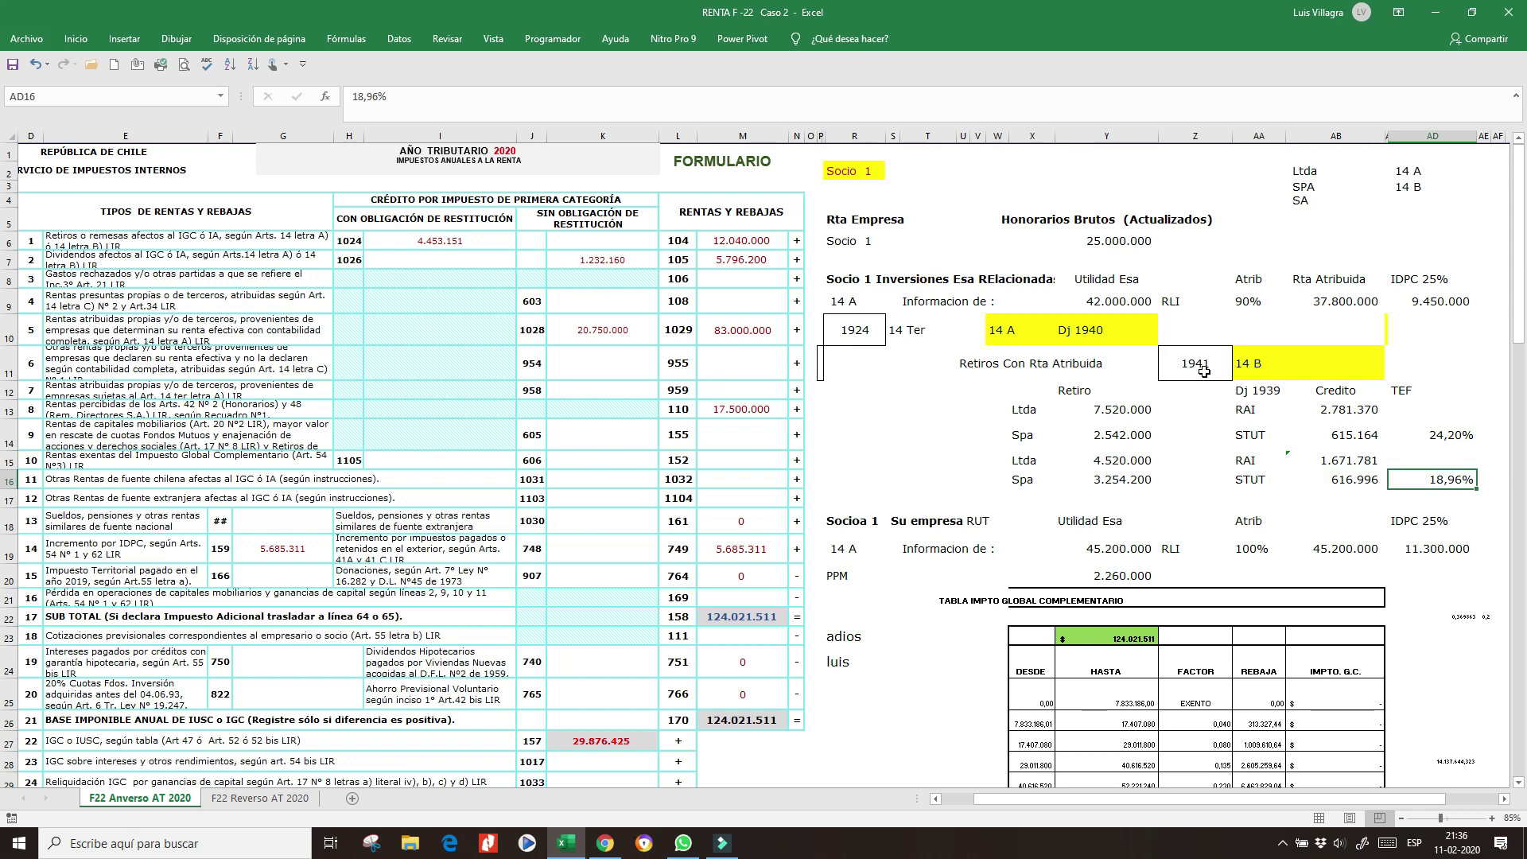
Step: Check the partner options offered by the selector cell R2
click(850, 177)
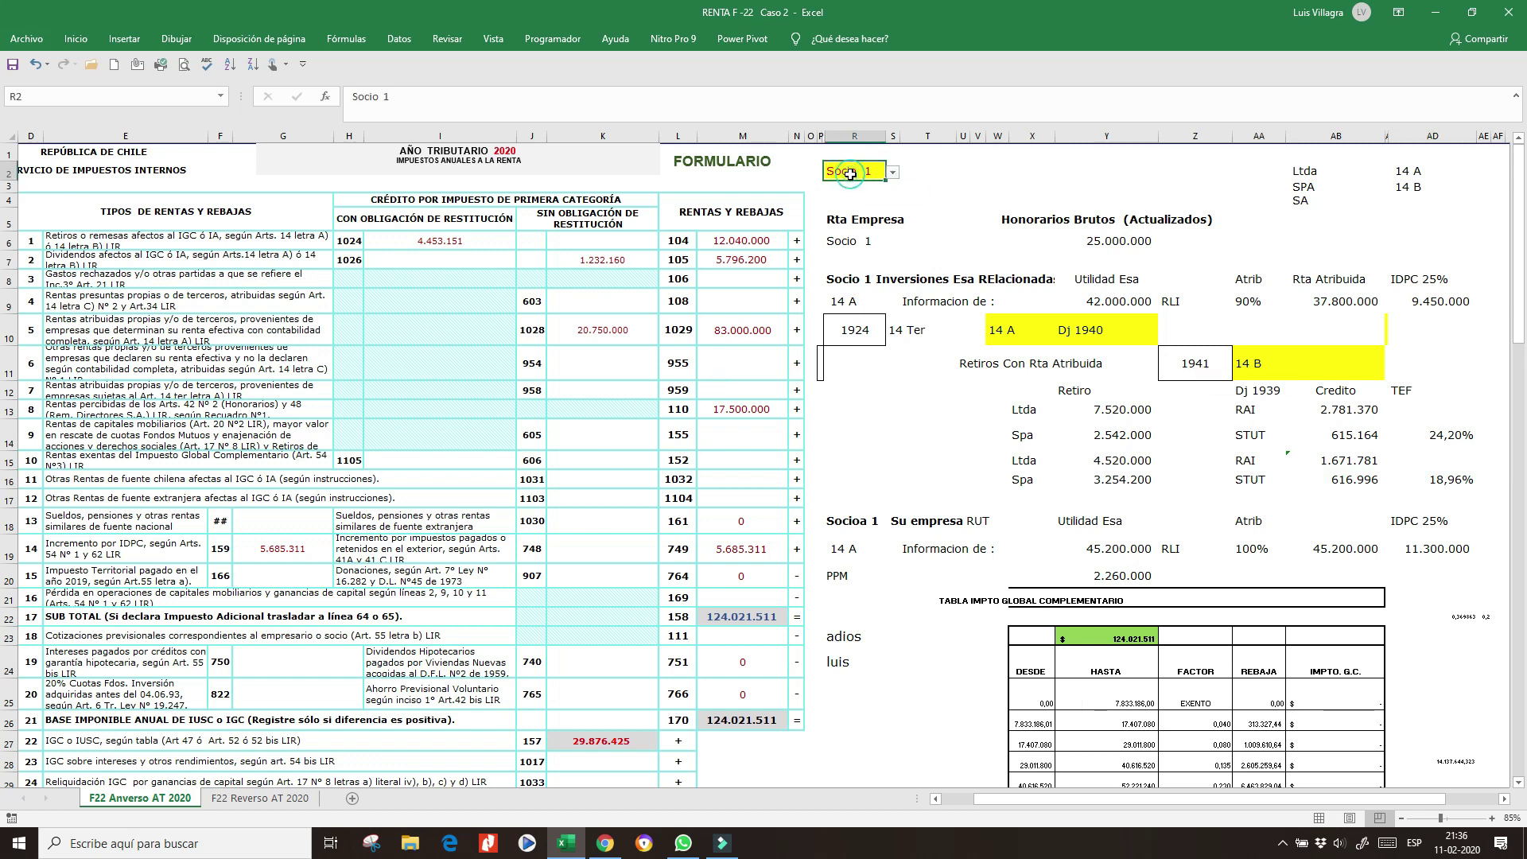
click(894, 174)
click(893, 177)
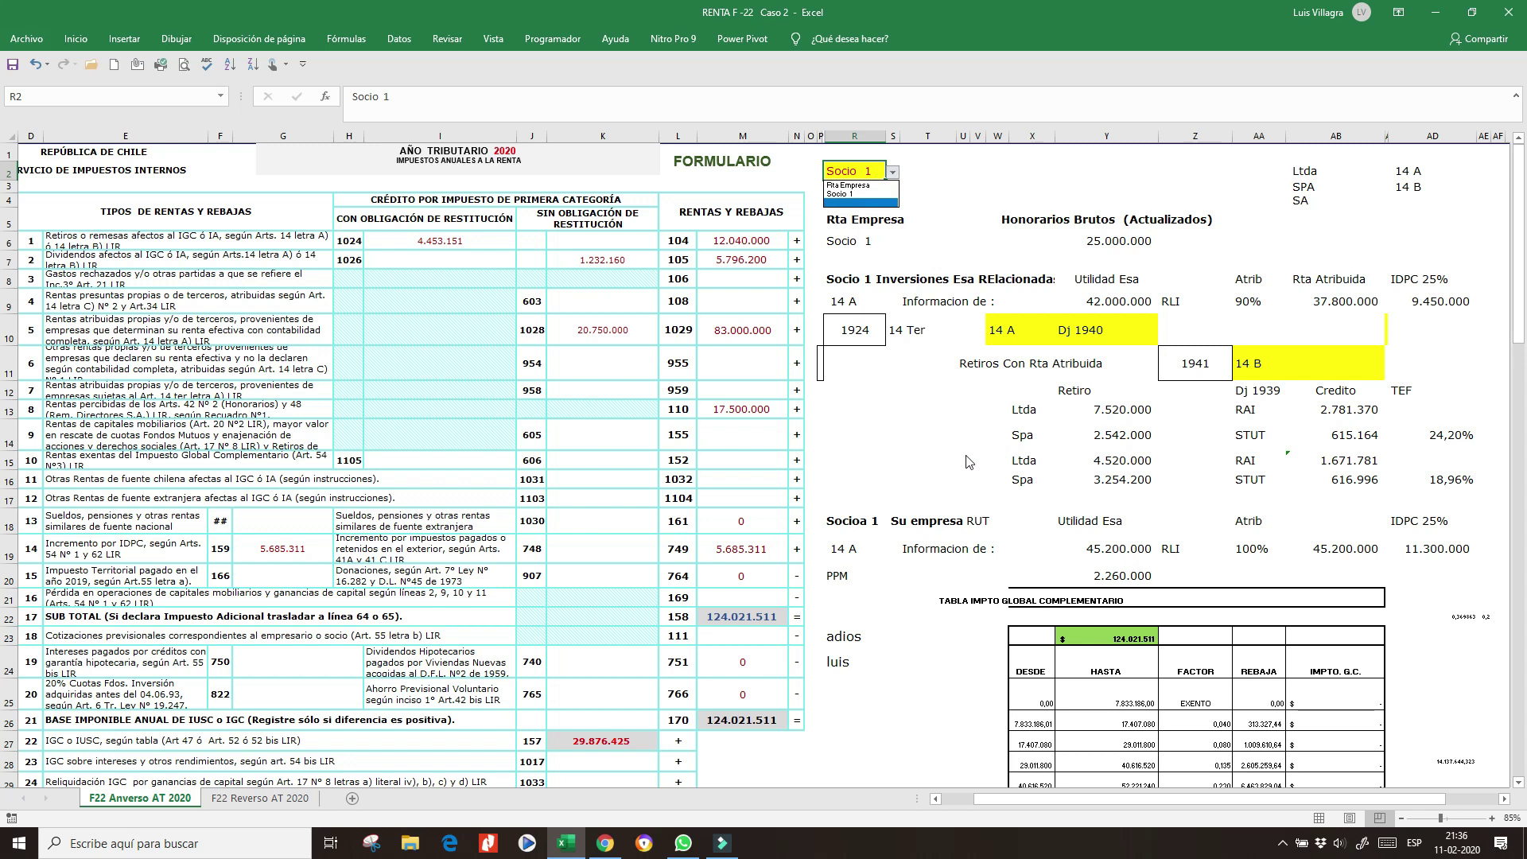
Step: Examine the own-company 14 A row 19, from the company profit through the attribution share and attributed income to the IDPC
click(846, 551)
click(935, 547)
click(1119, 544)
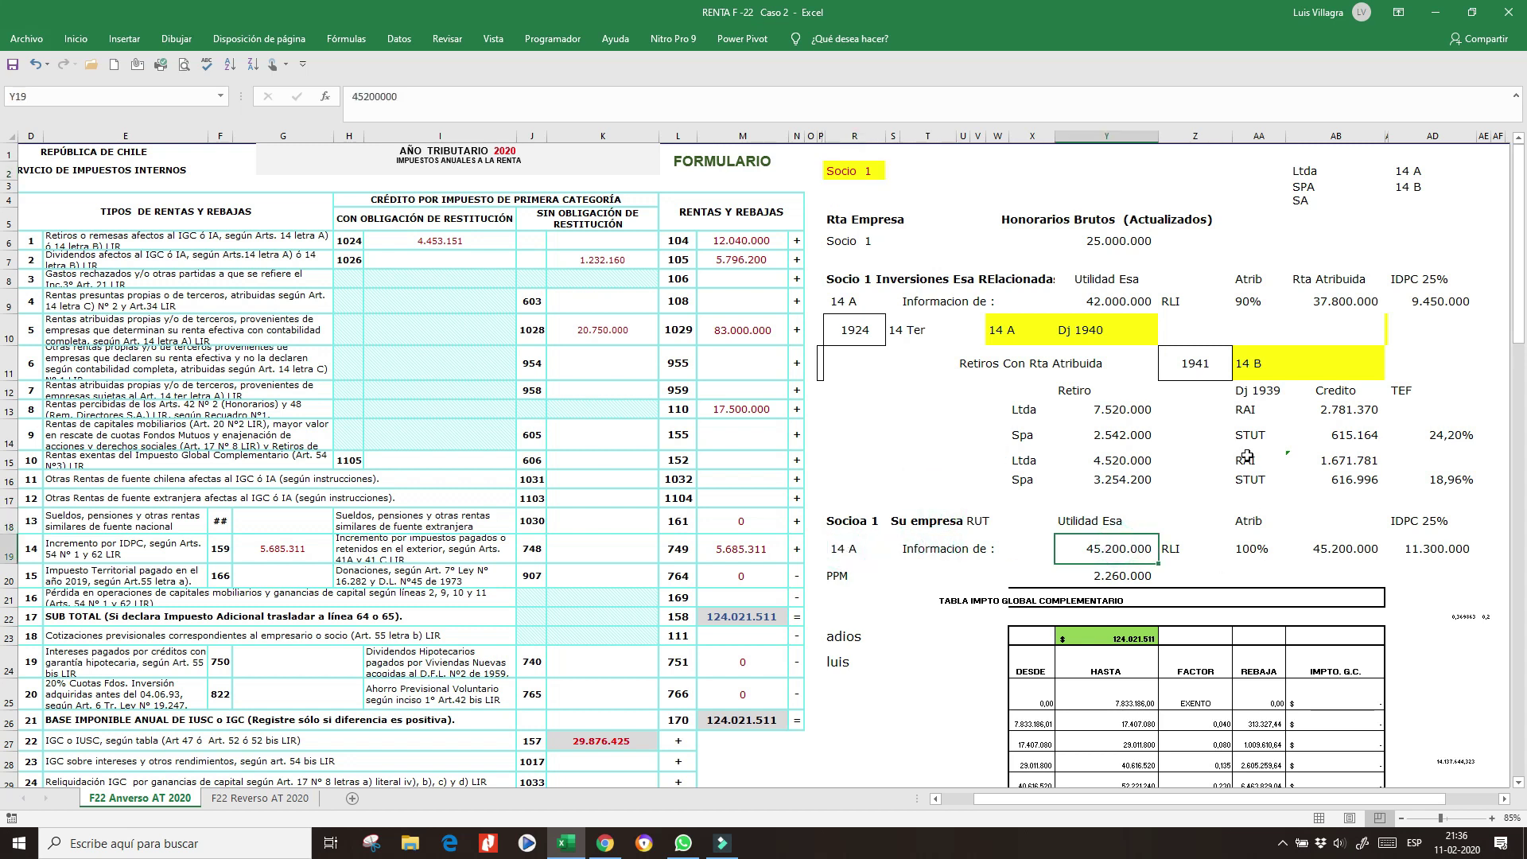
click(1254, 549)
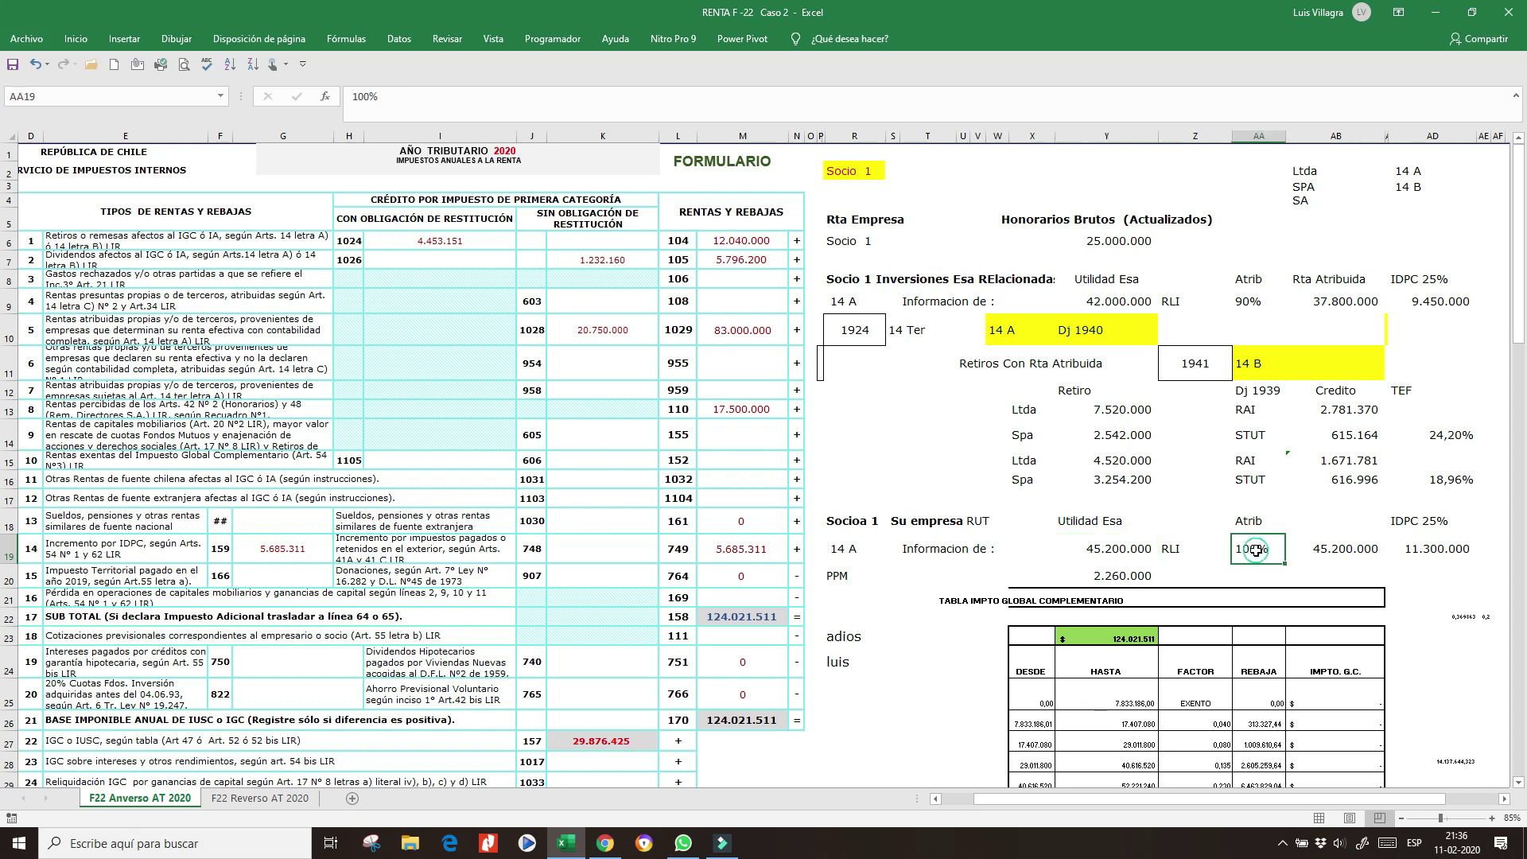
click(1322, 547)
click(1446, 554)
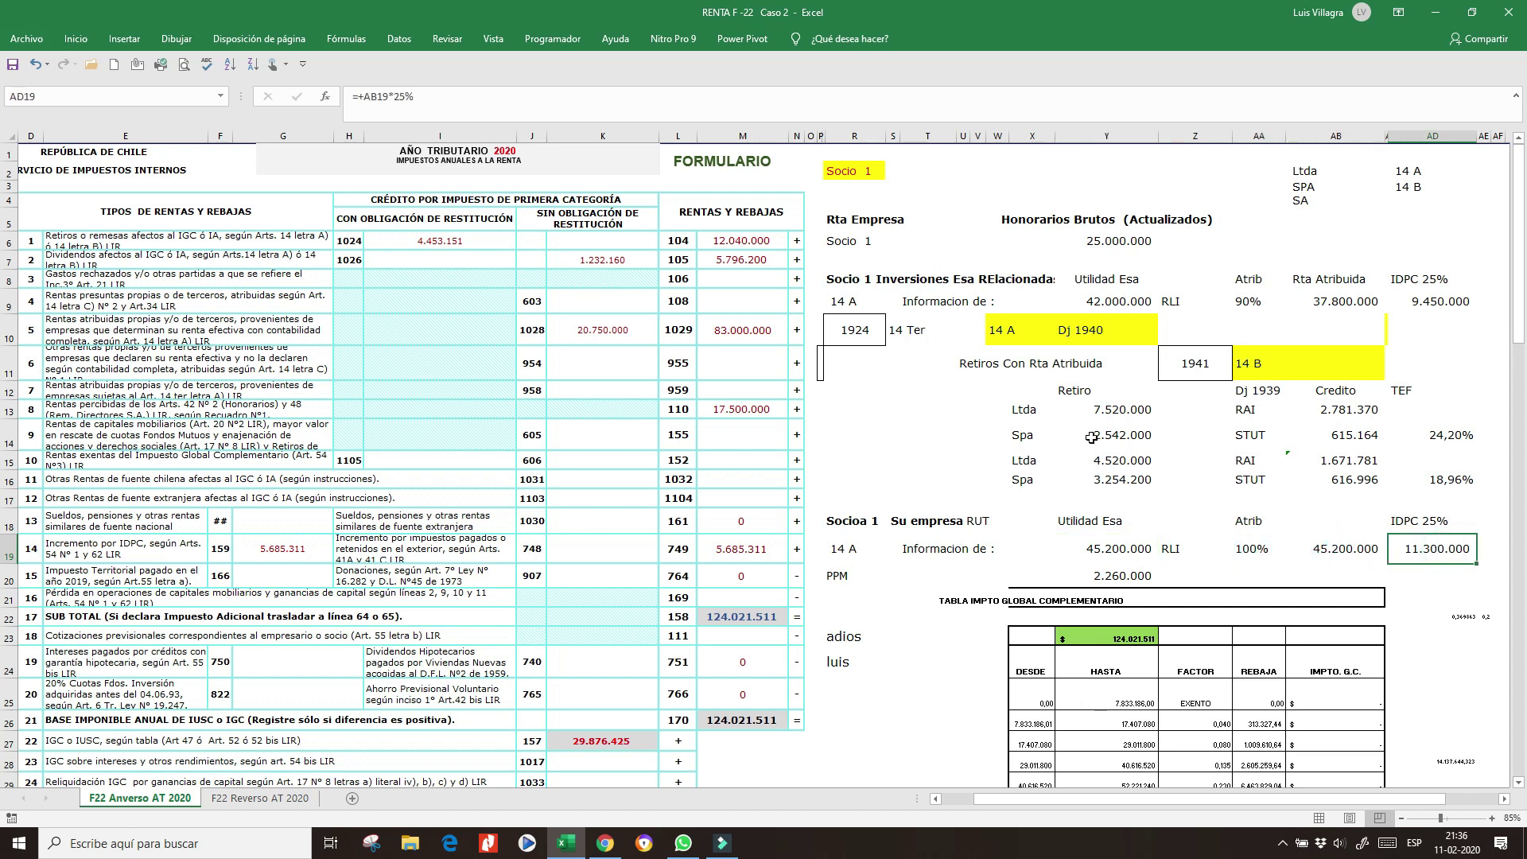
Step: Add up the two Ltda withdrawals in Y13 and Y15 to compare with line 1, code 104, closing the reference search
click(1122, 419)
click(1120, 459)
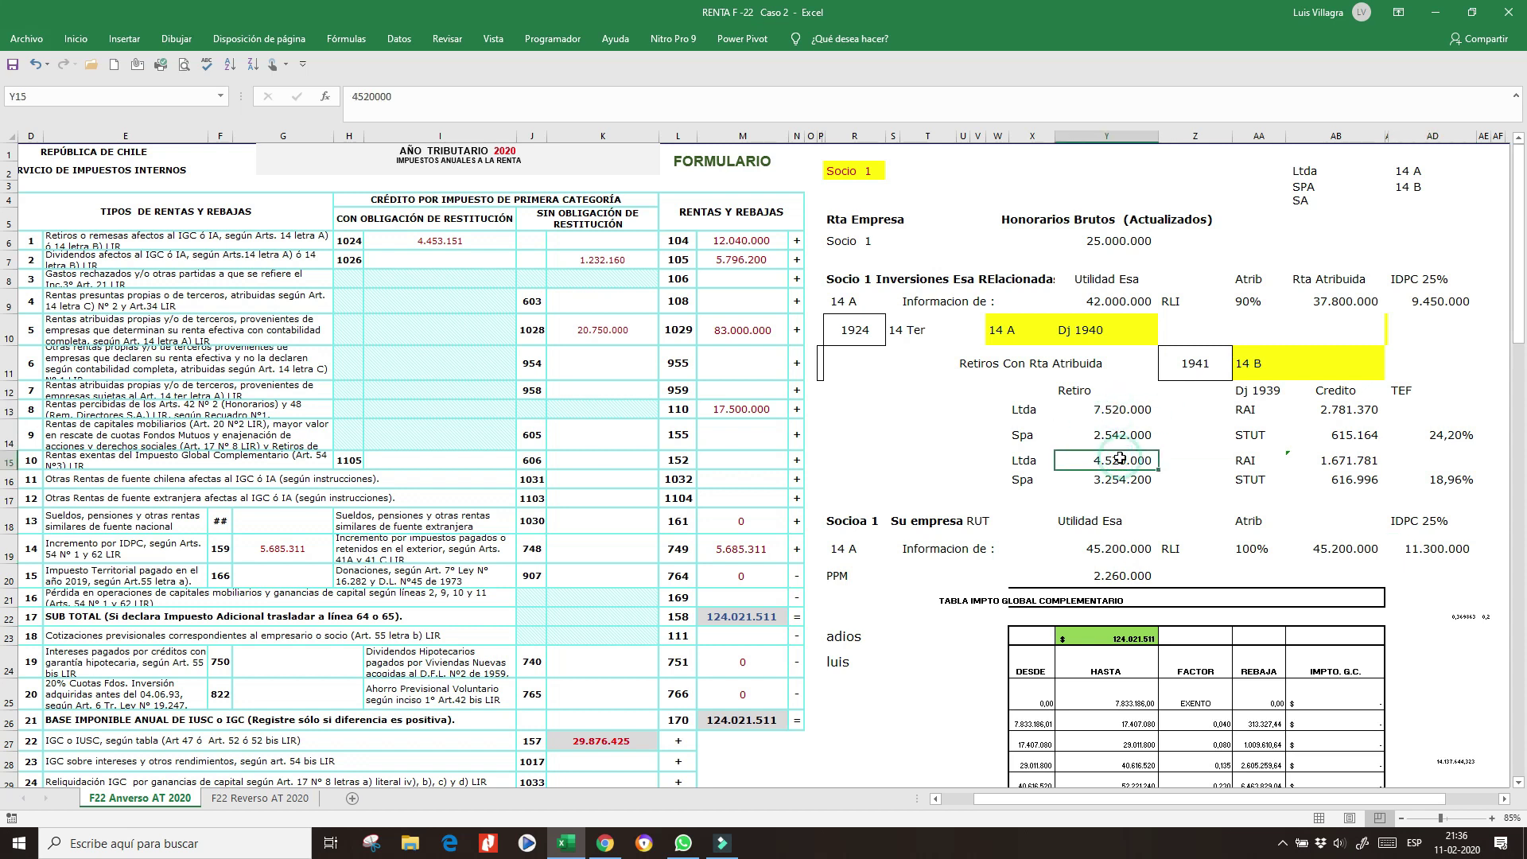
click(1116, 412)
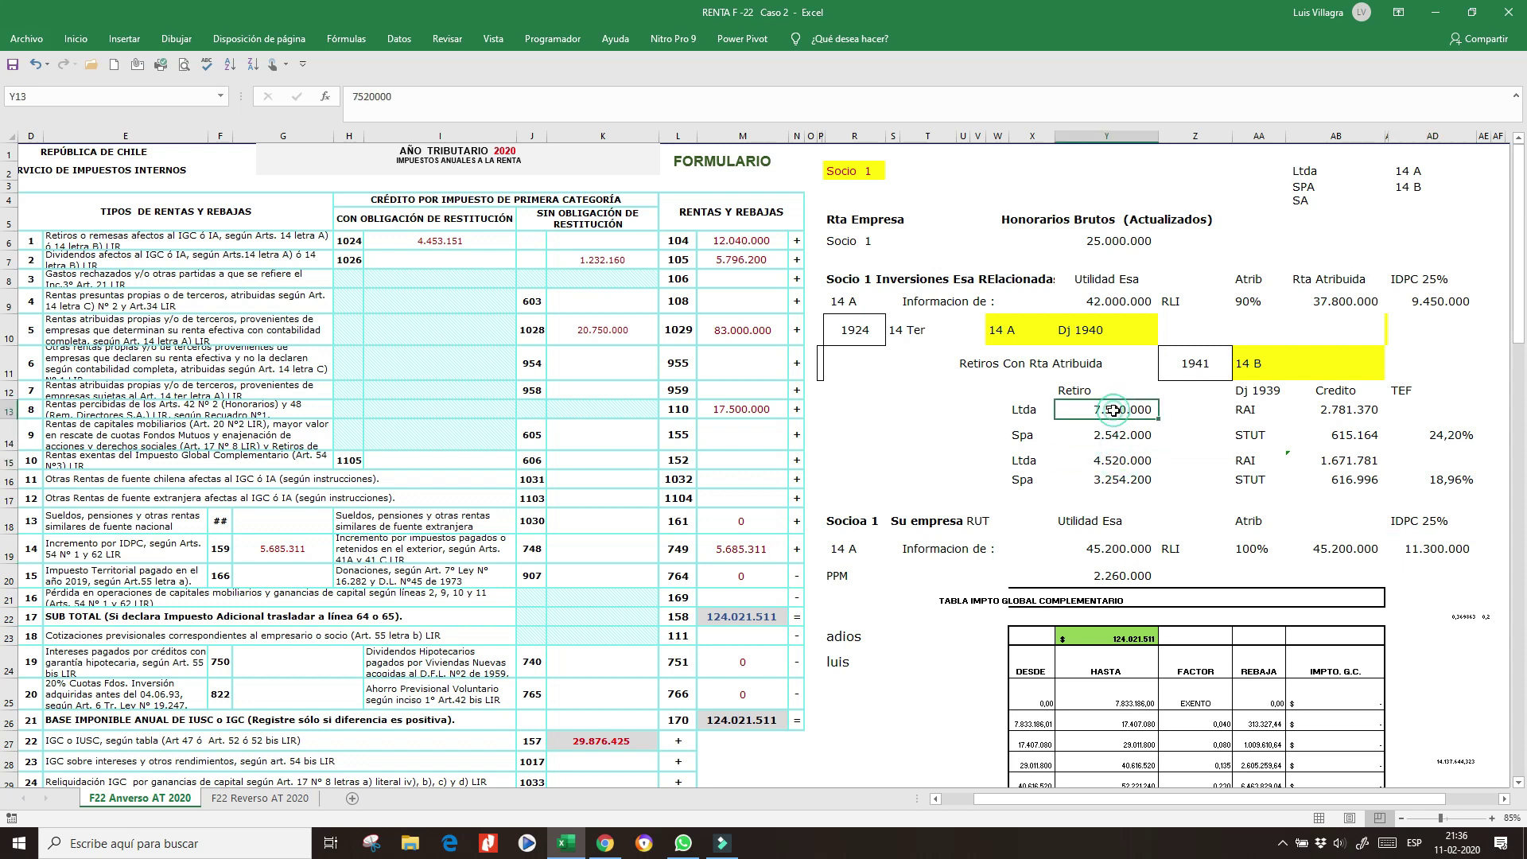
ctrl+click(1123, 460)
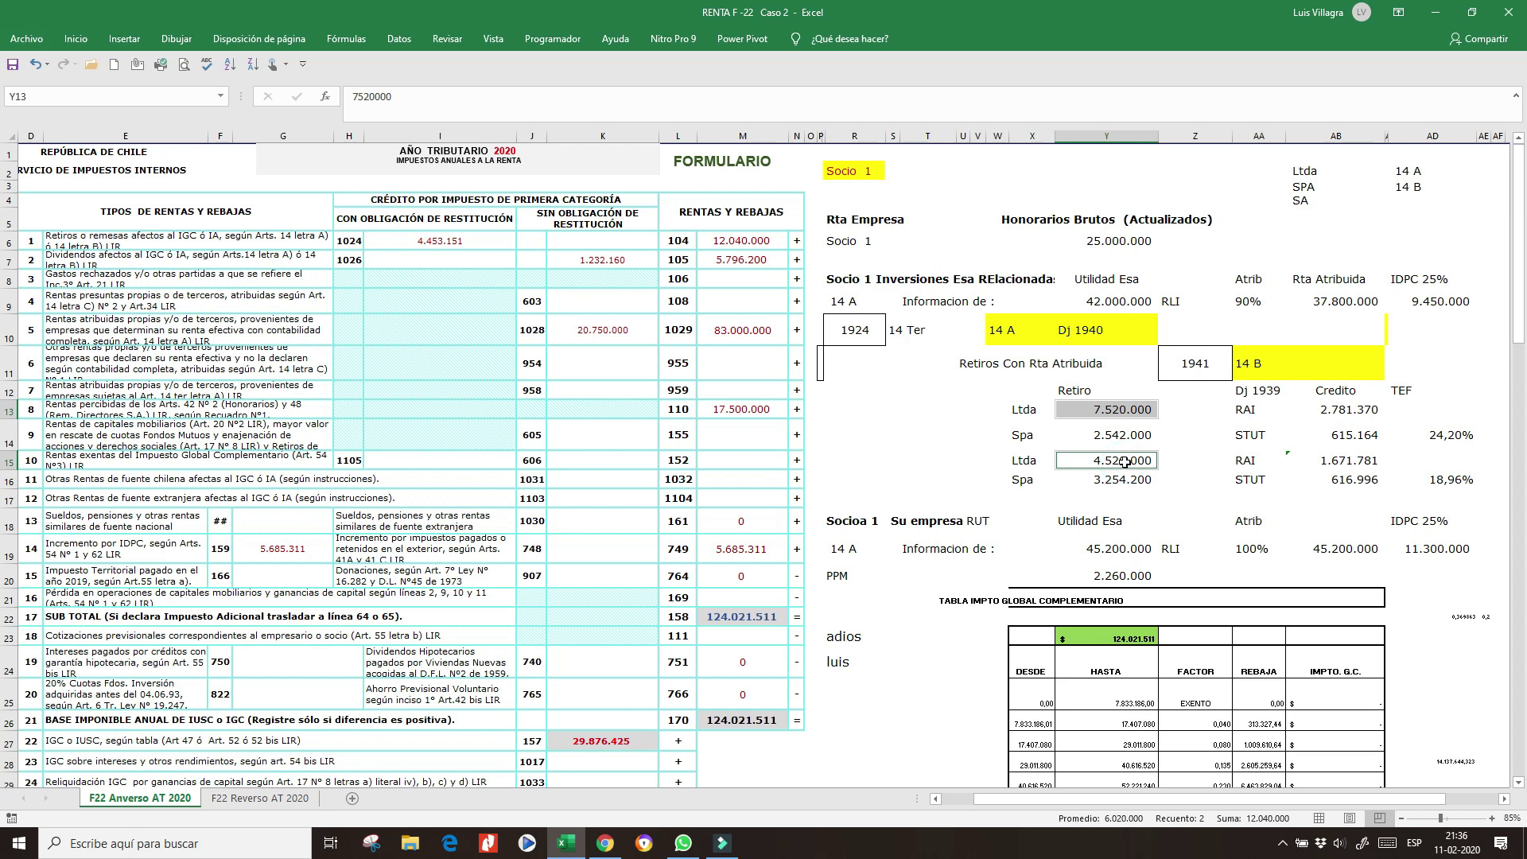
alt+click(1124, 461)
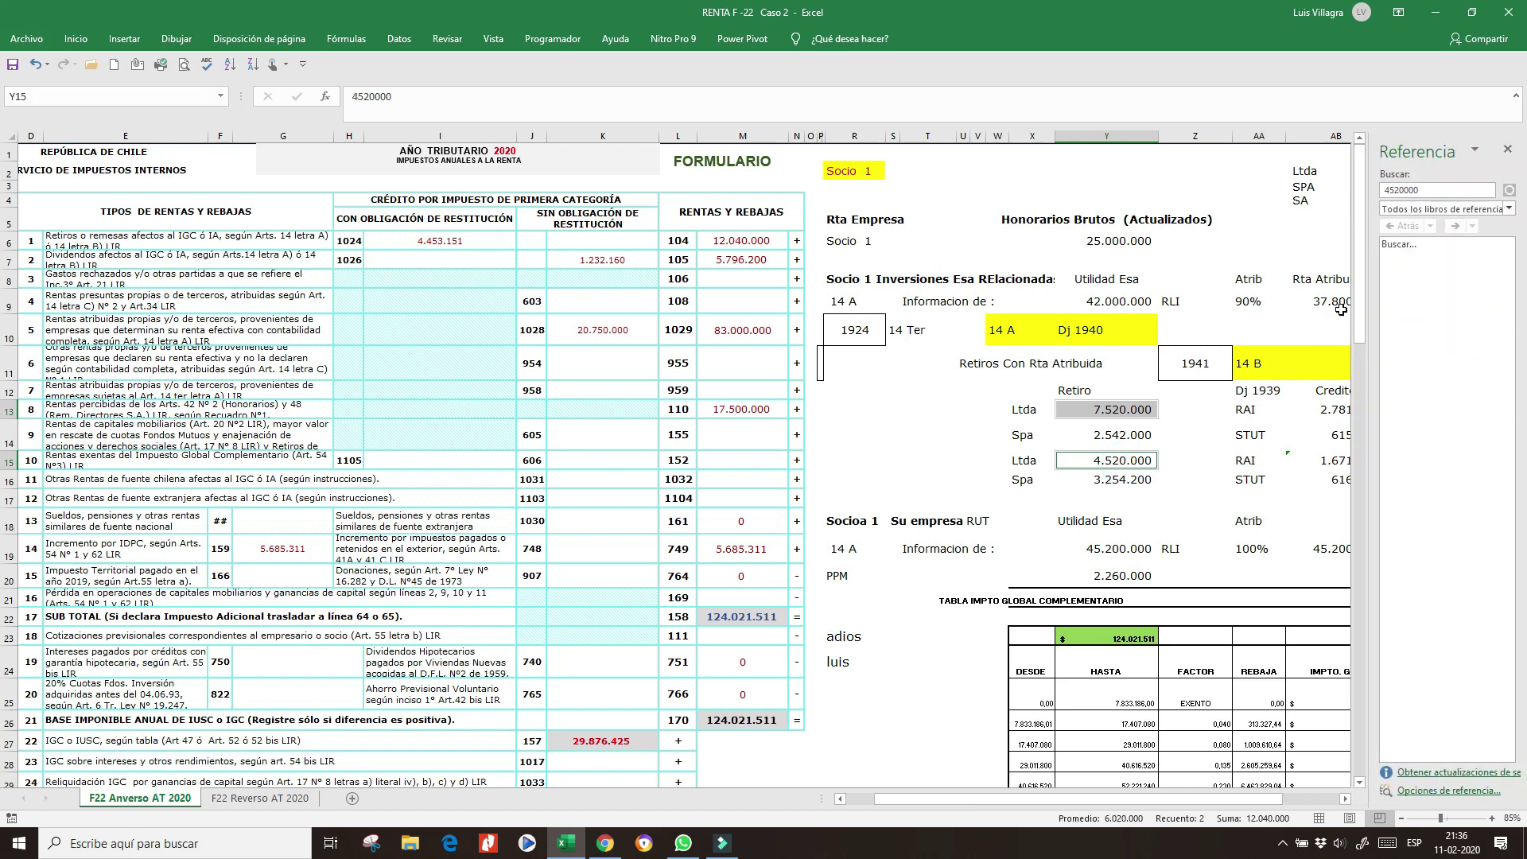
click(1504, 146)
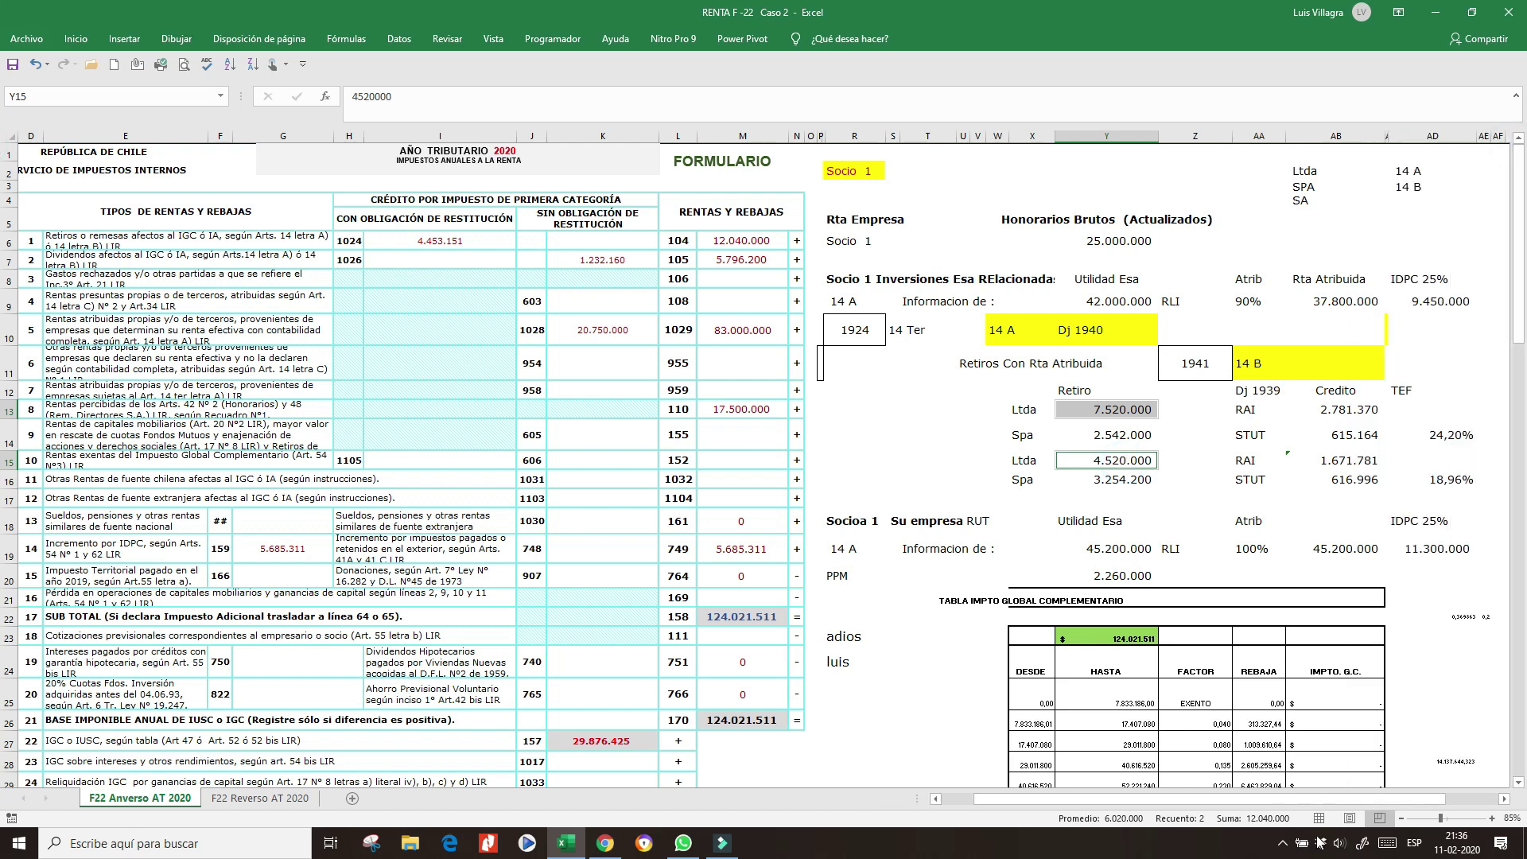
click(1282, 843)
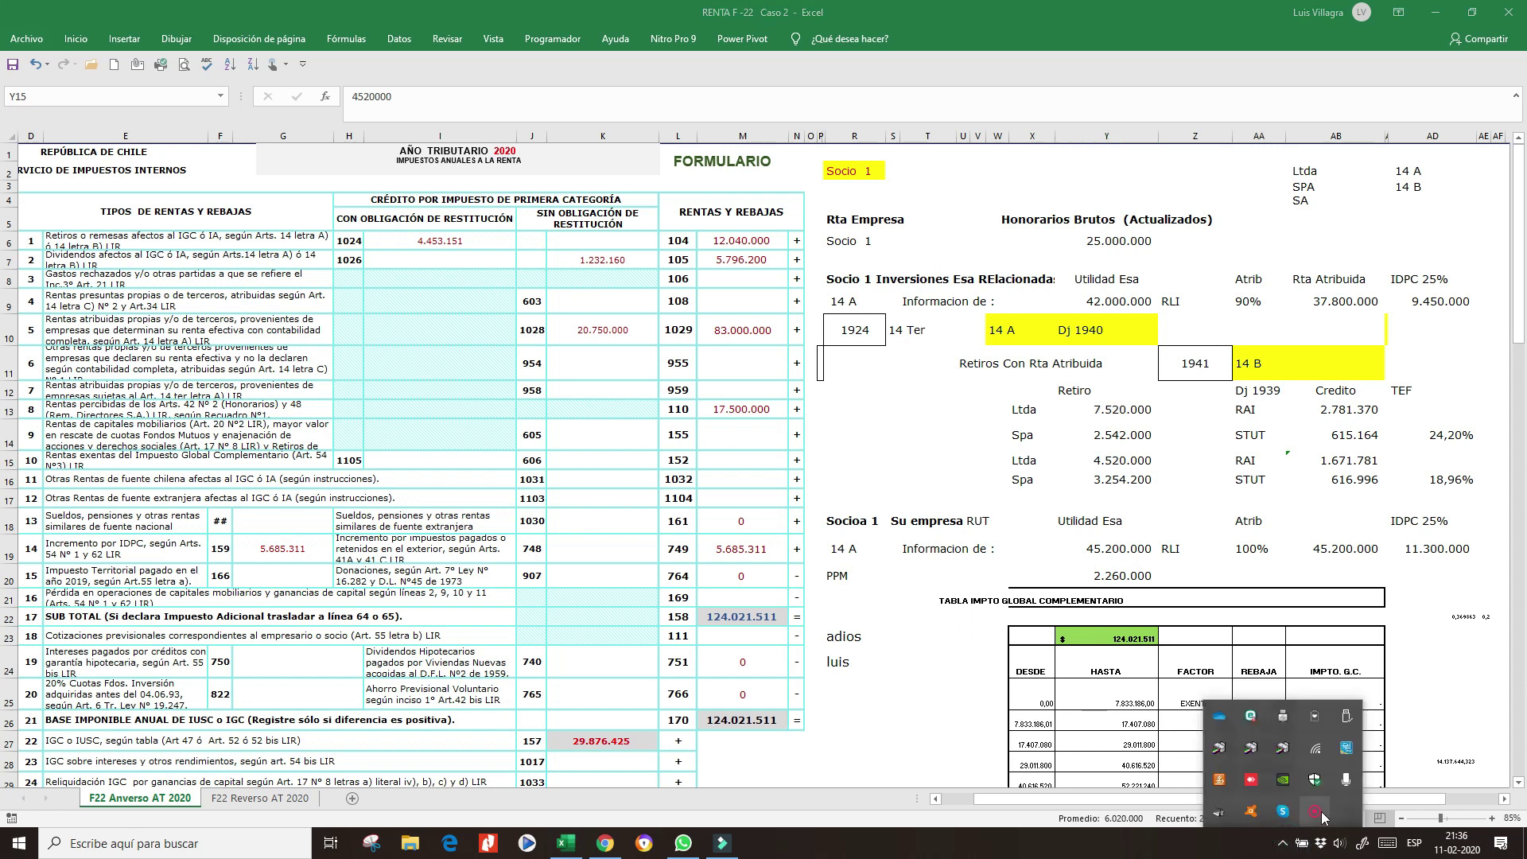
click(1177, 499)
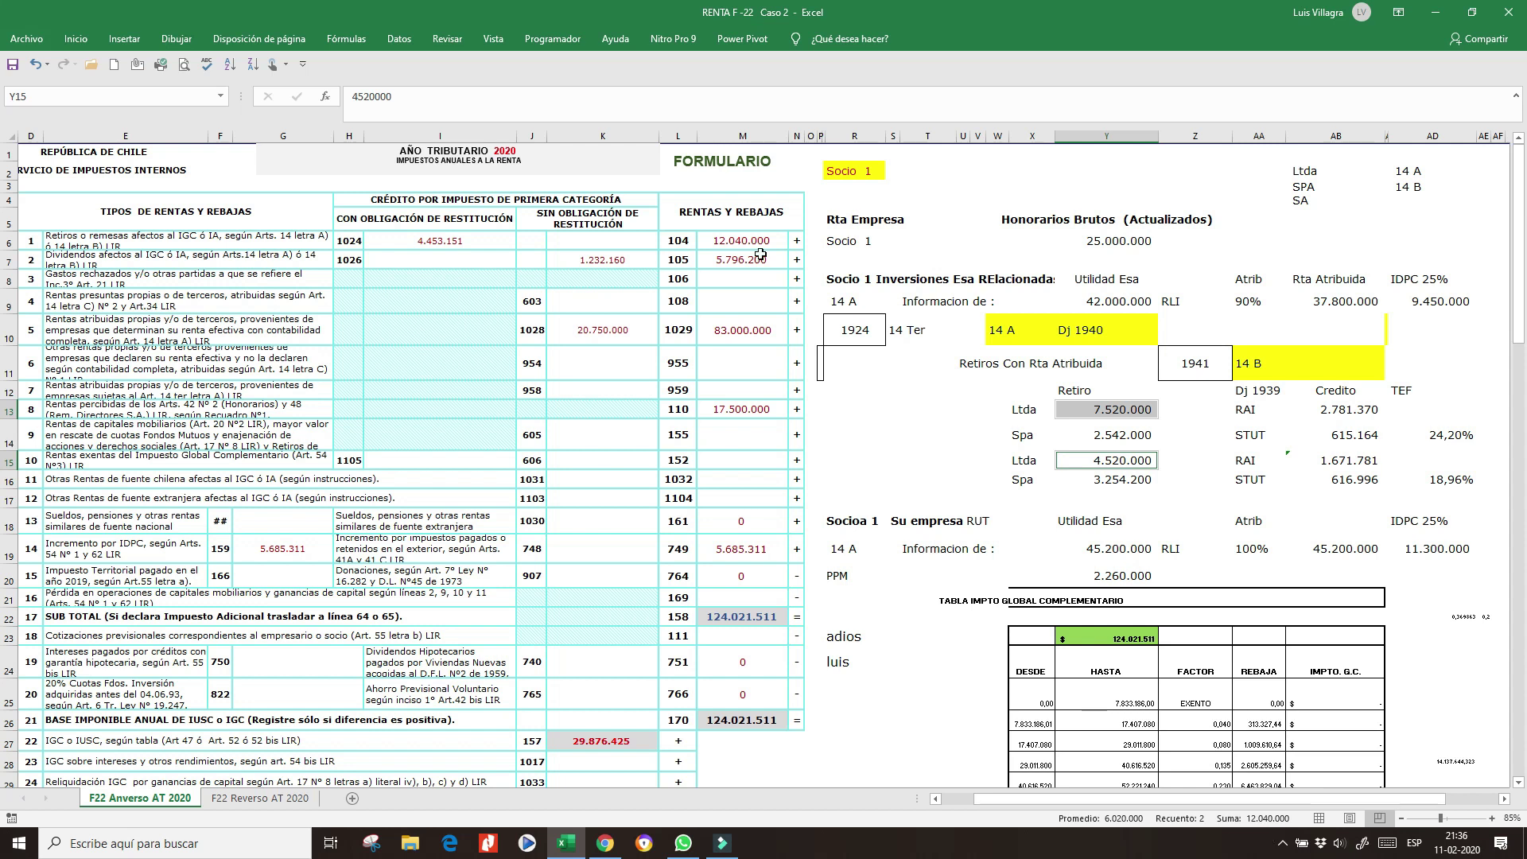
Step: Add up the two Spa withdrawals in Y14 and Y16 to compare with line 2, code 105, closing the reference search
click(1124, 434)
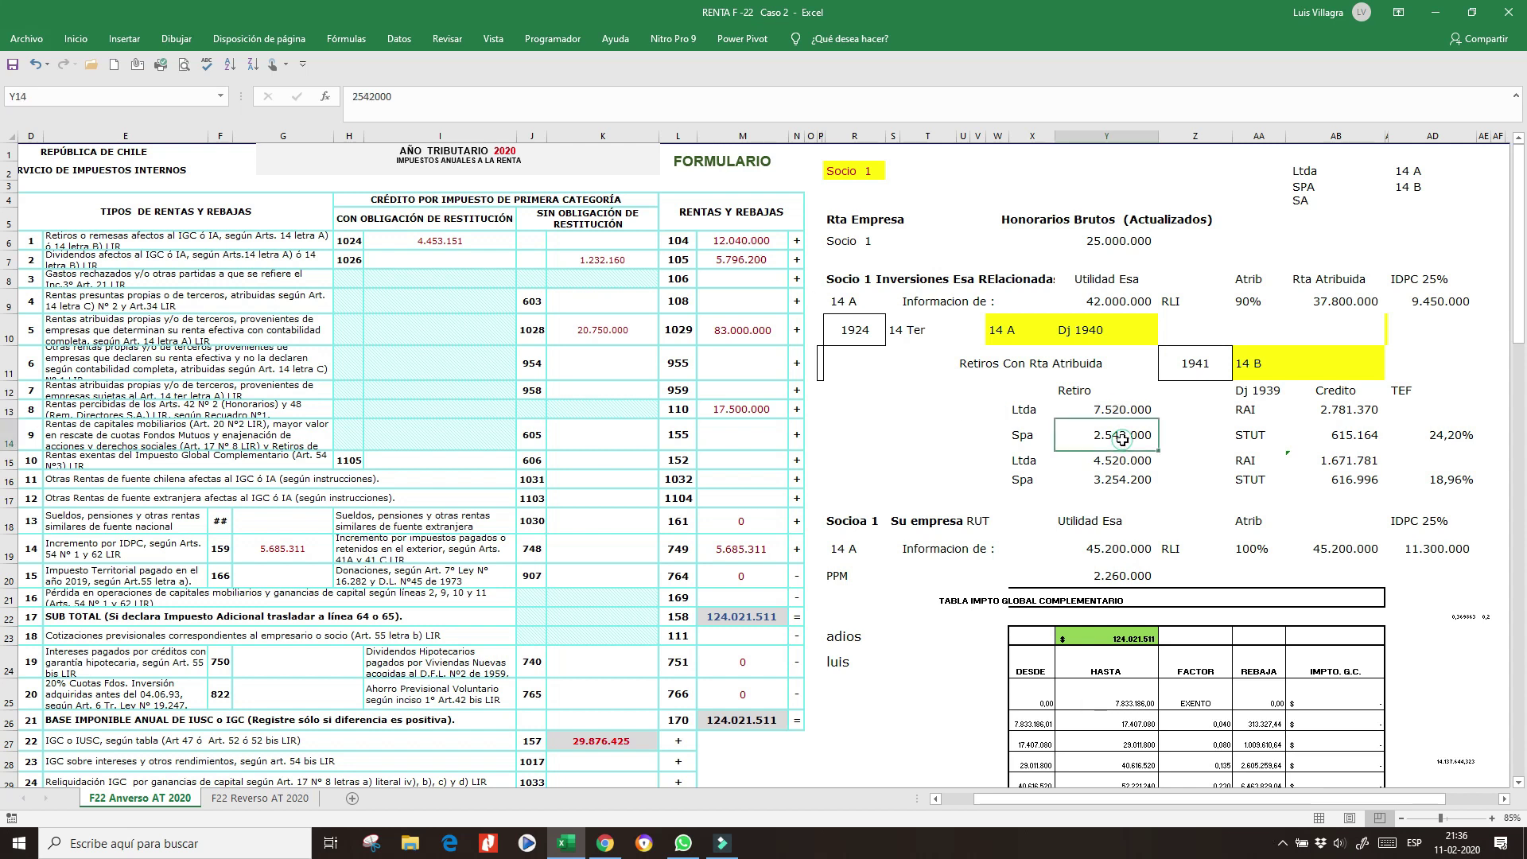
drag(1127, 490, 1111, 434)
ctrl+alt+click(1128, 479)
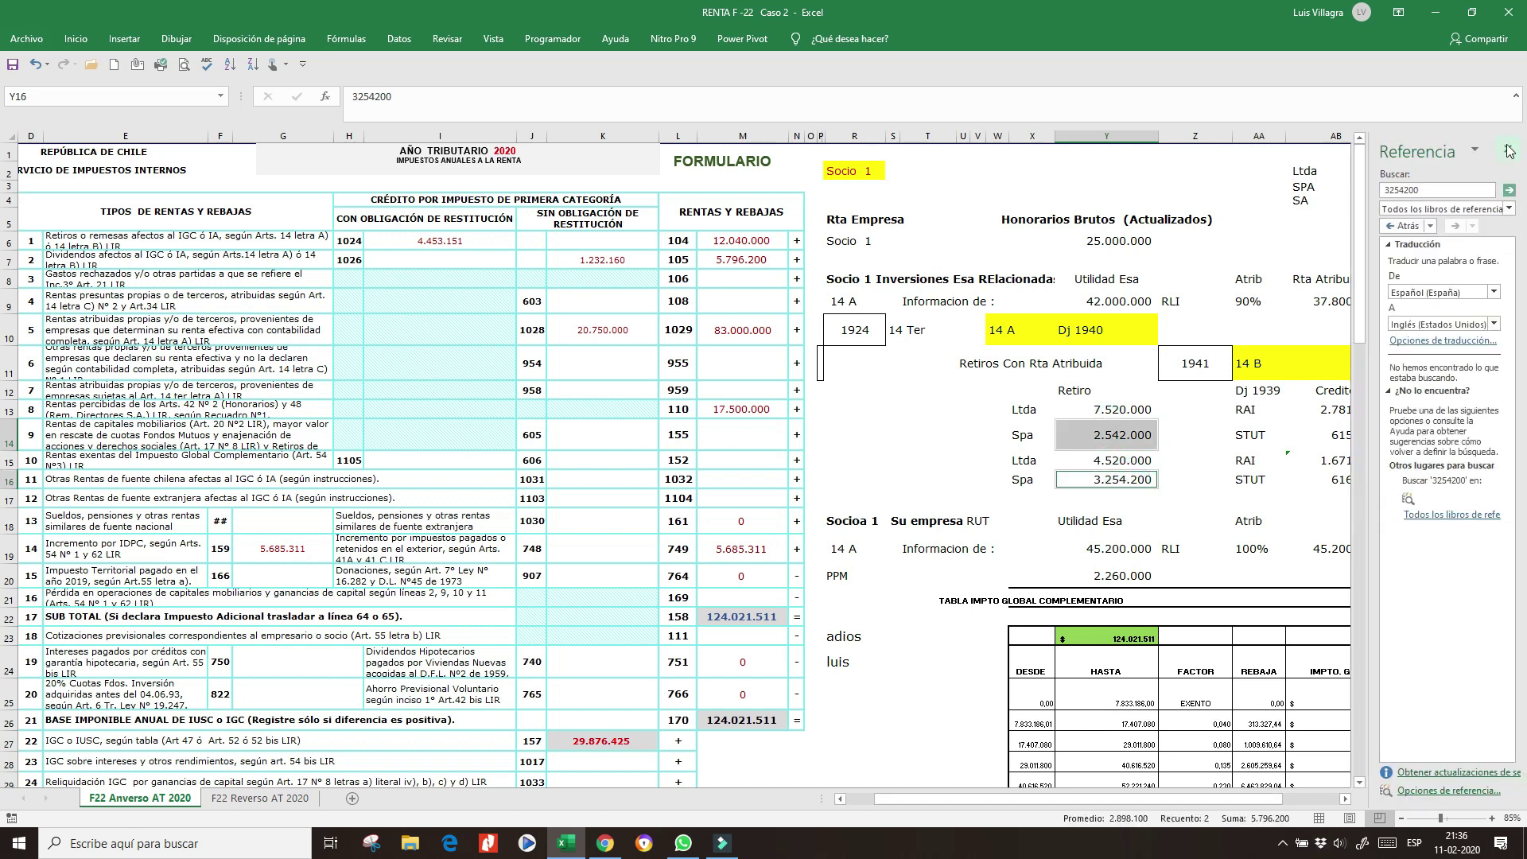
click(1509, 151)
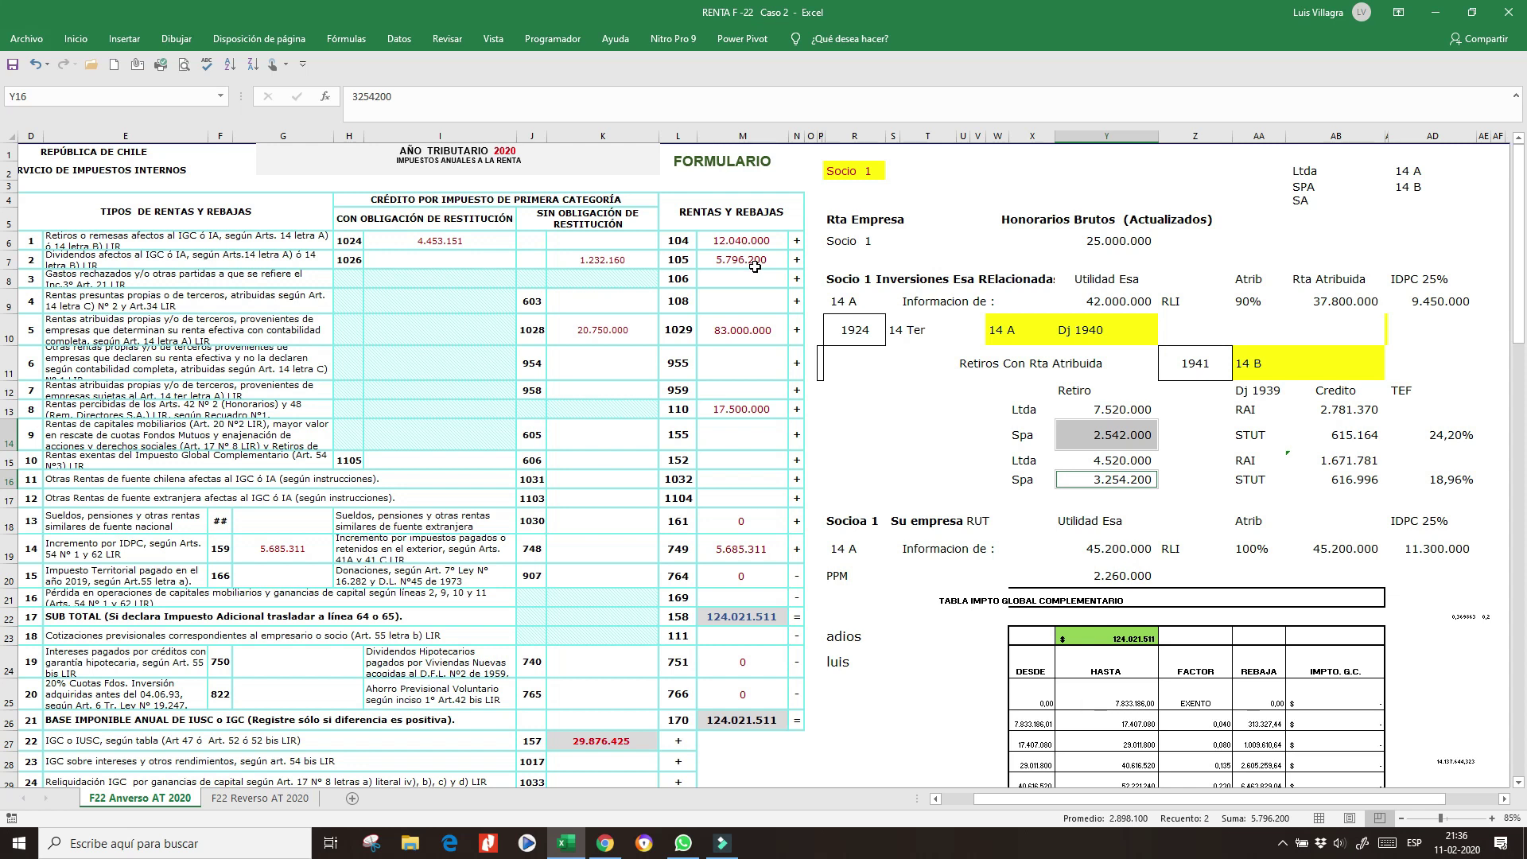
Step: Add up the two RAI credits in AB13 and AB15 to compare with line 1, code 1024, closing the reference search
click(1353, 506)
click(1255, 409)
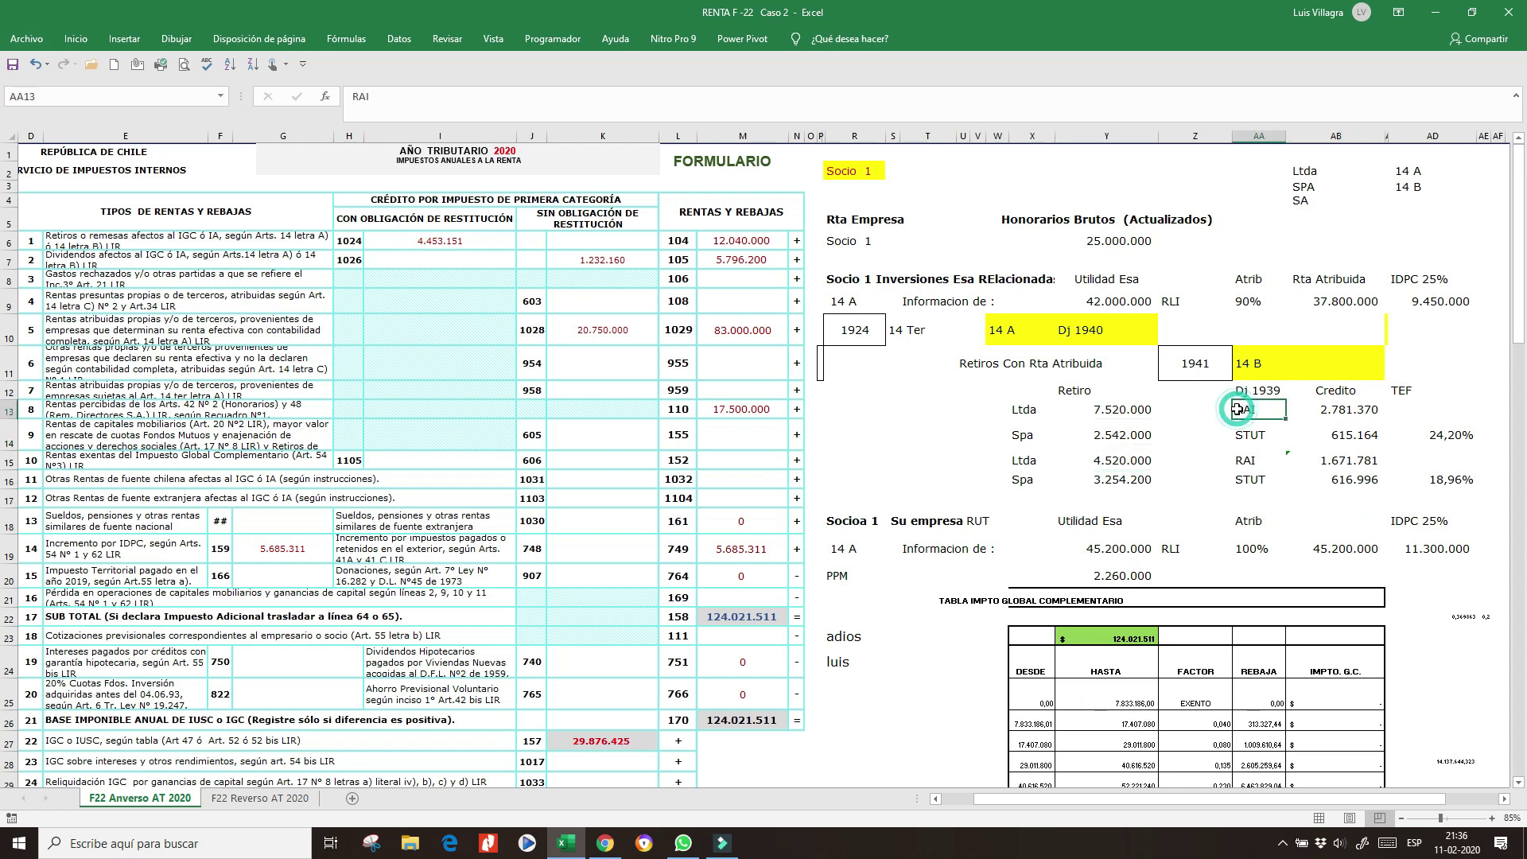
click(1341, 411)
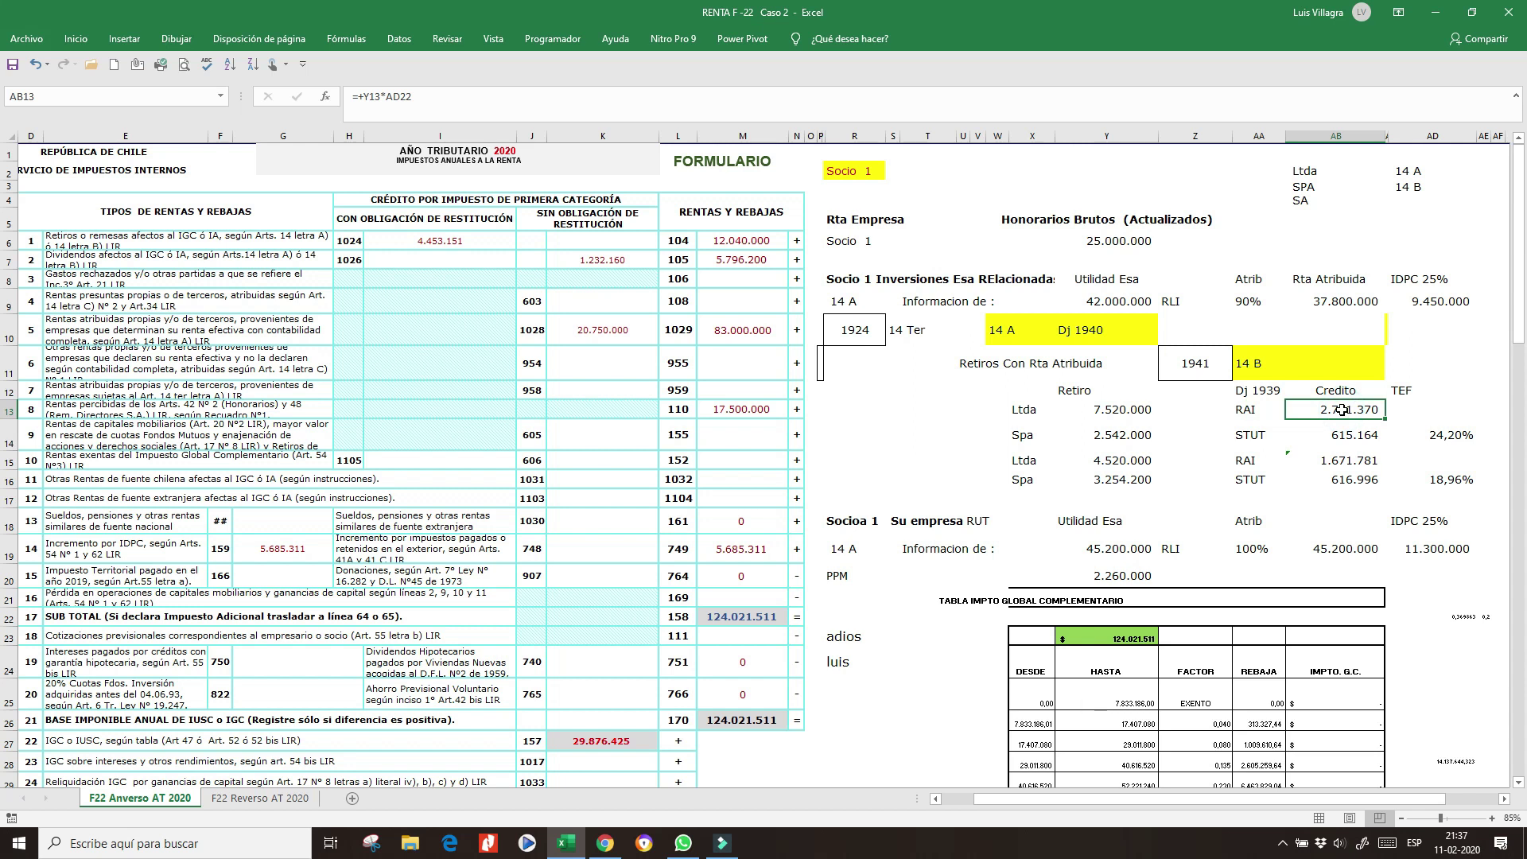
ctrl+alt+click(1341, 458)
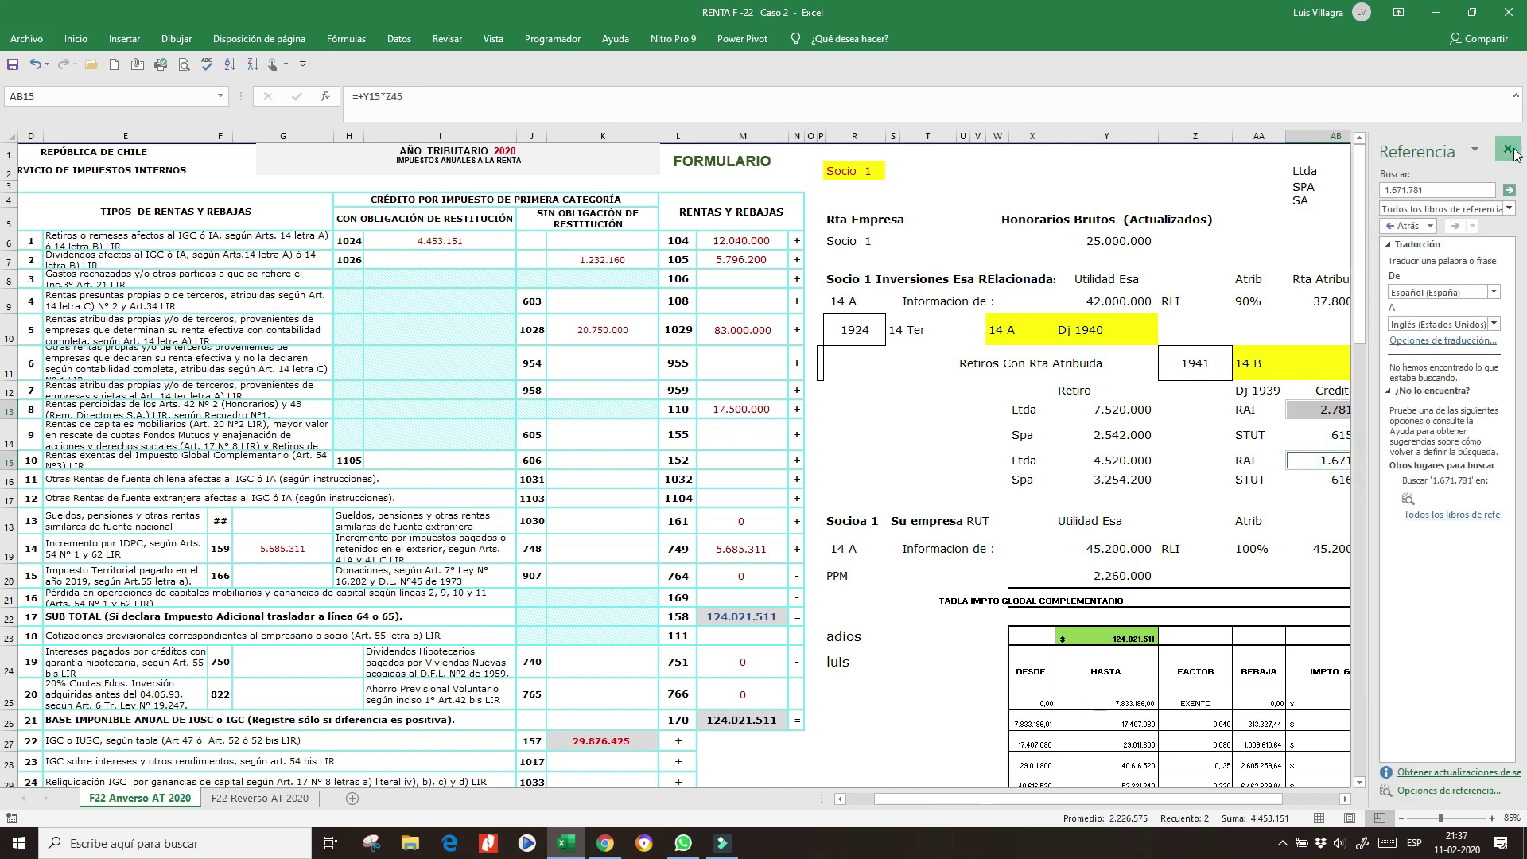
click(1508, 149)
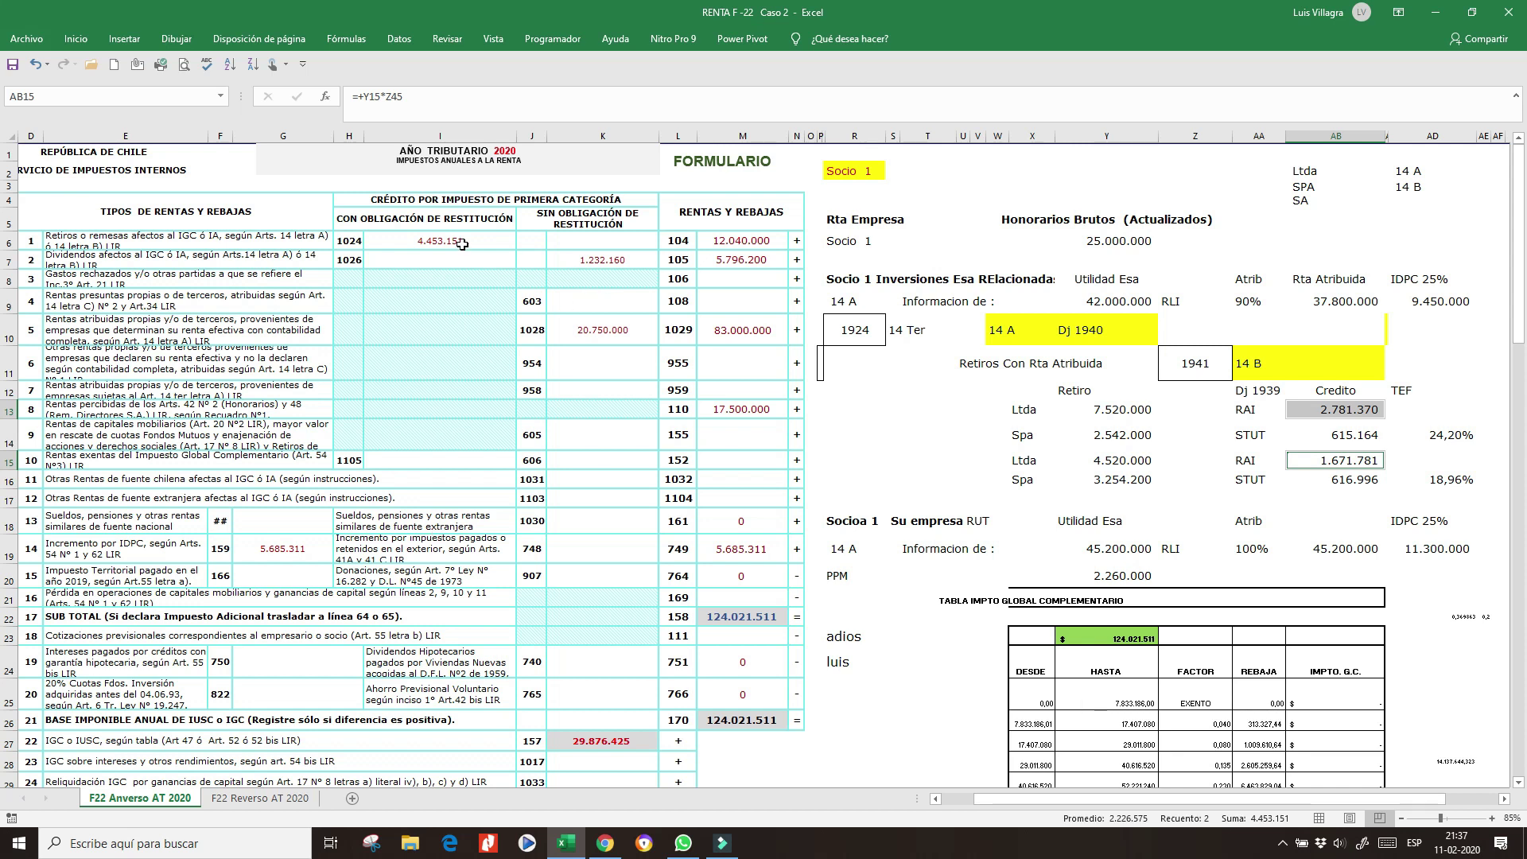
Step: Add up the two Spa STUT credits in AB14 and AB16 to compare with line 2's credit without restitution, closing the reference search
click(1337, 440)
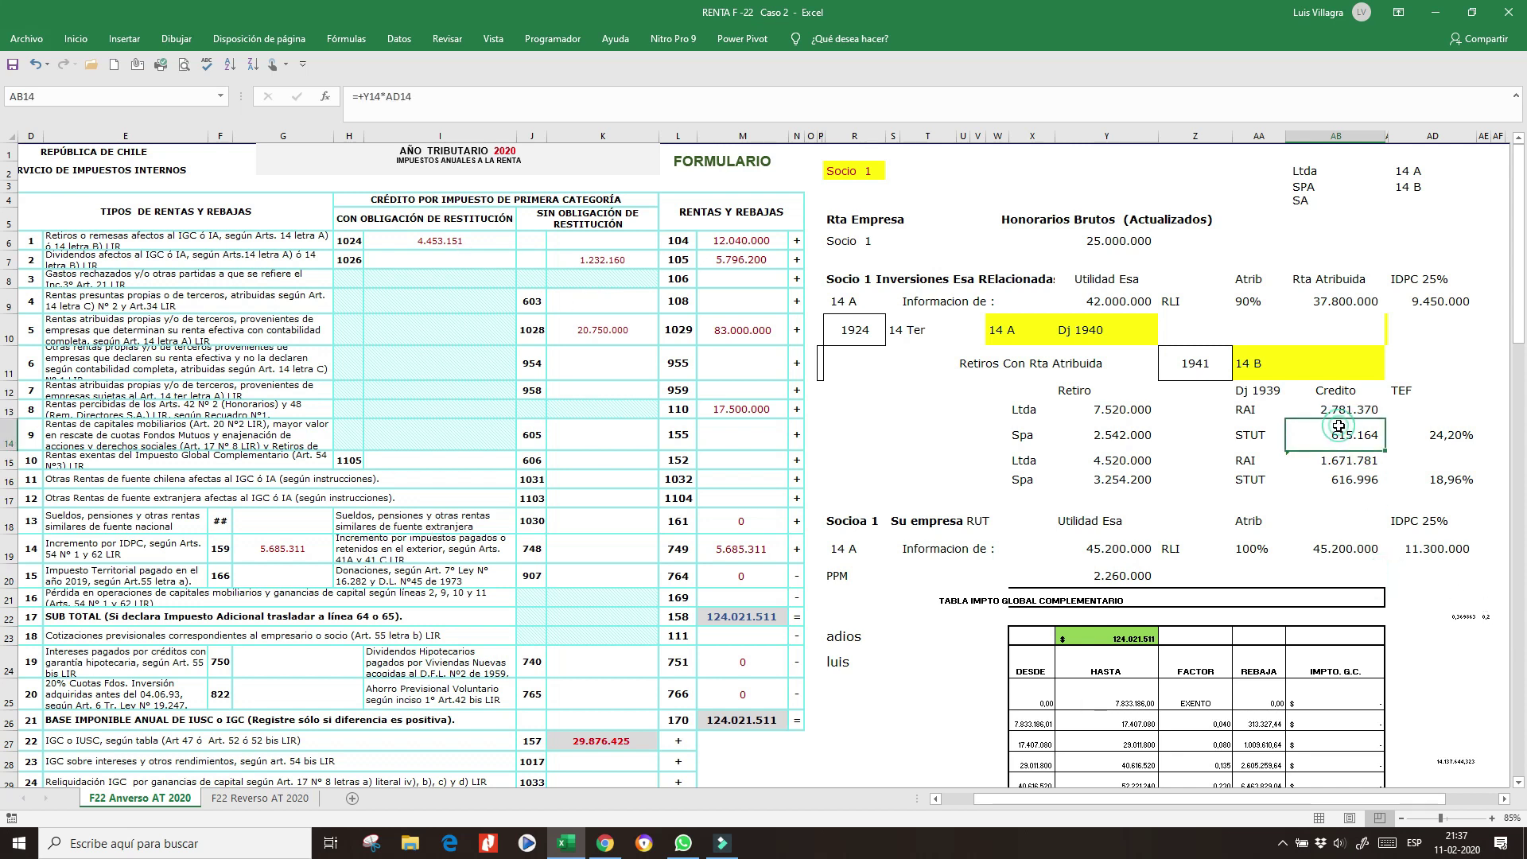
ctrl+alt+click(1338, 488)
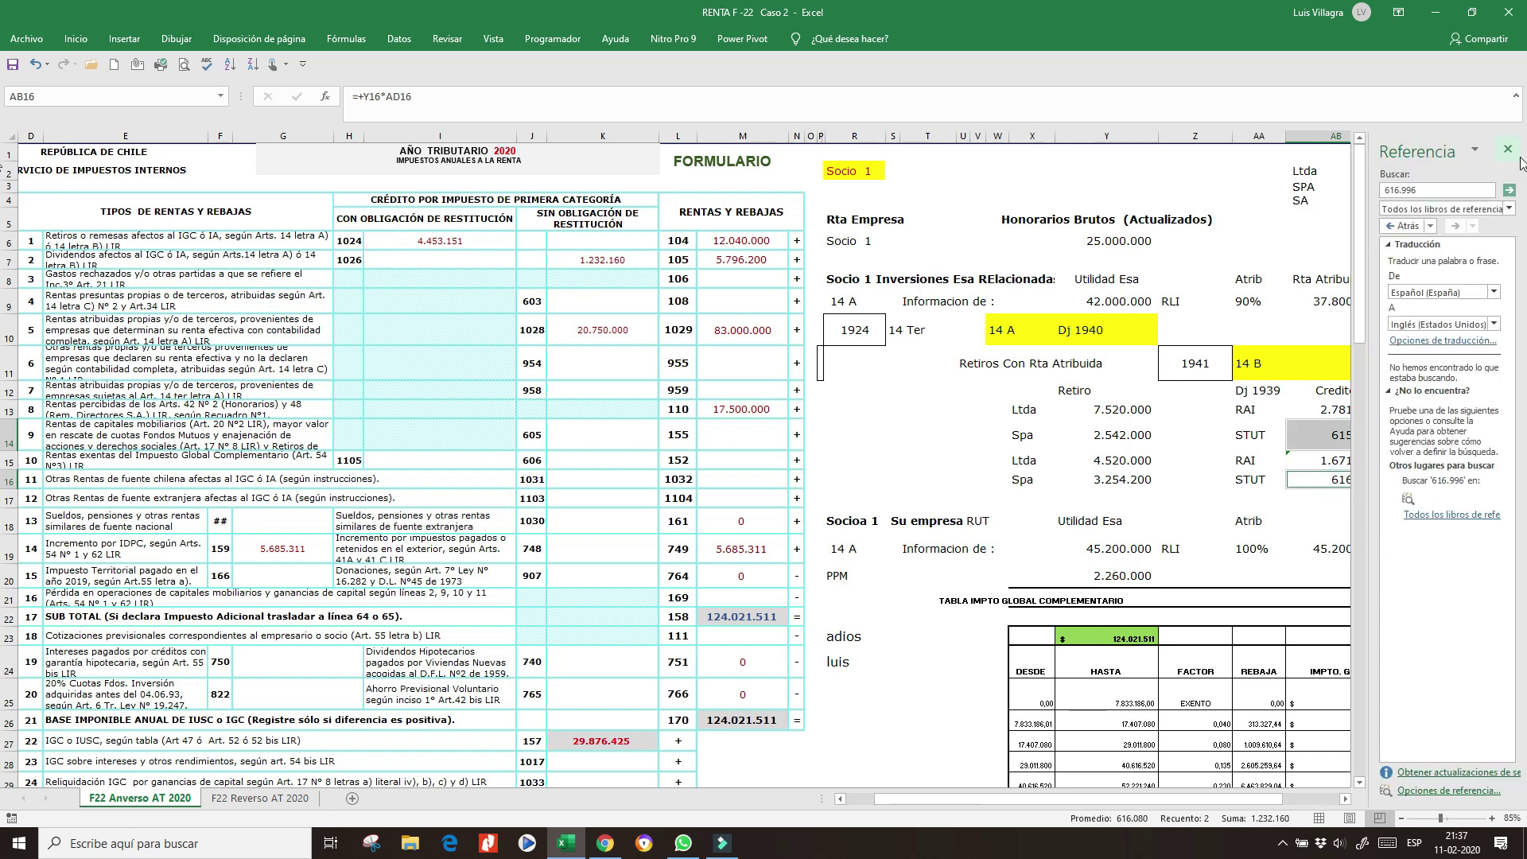
click(1507, 149)
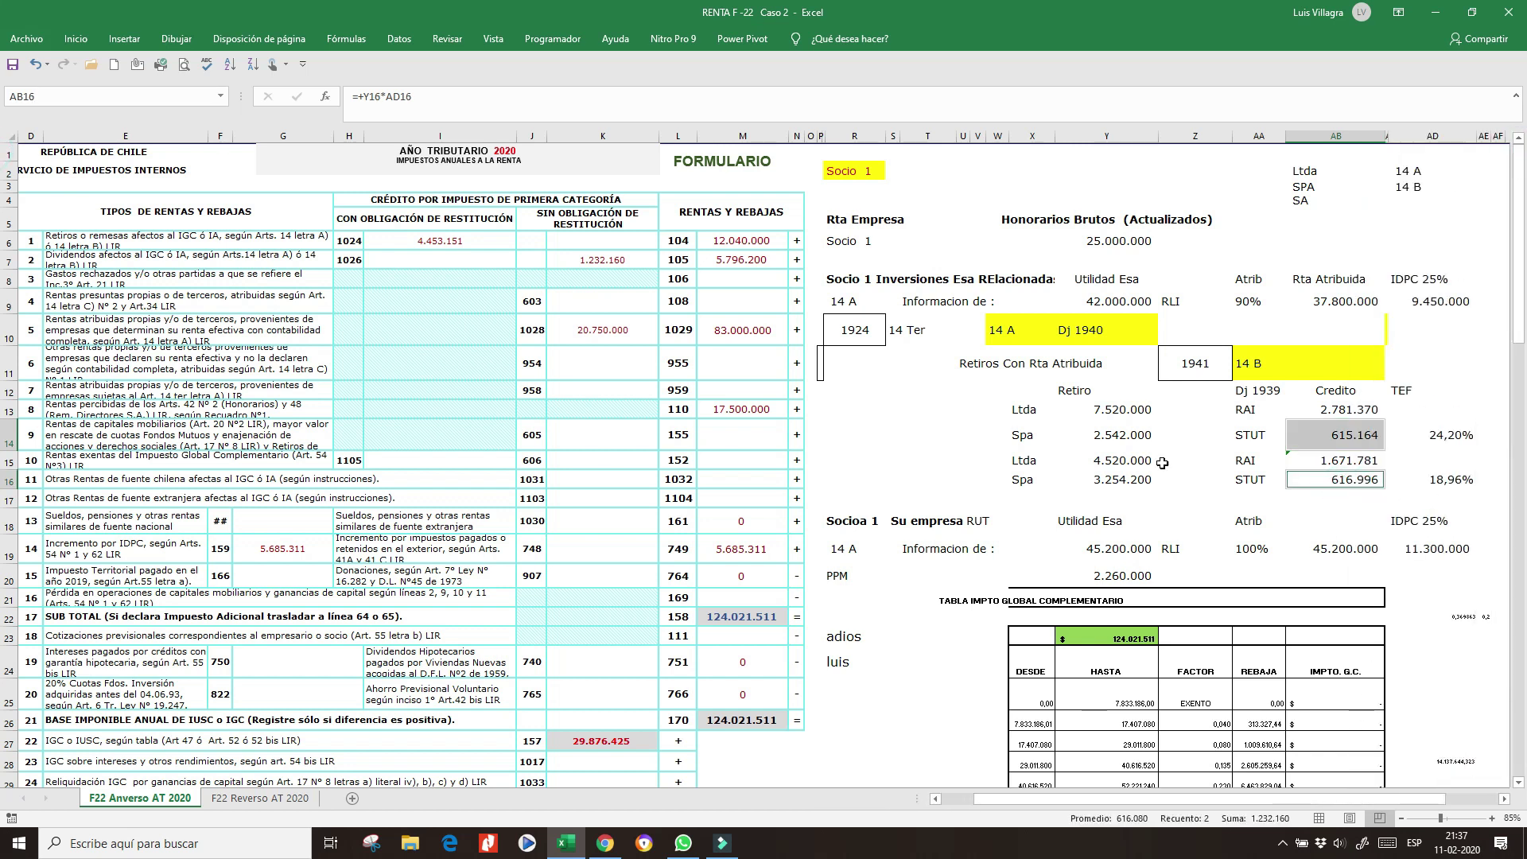
click(621, 261)
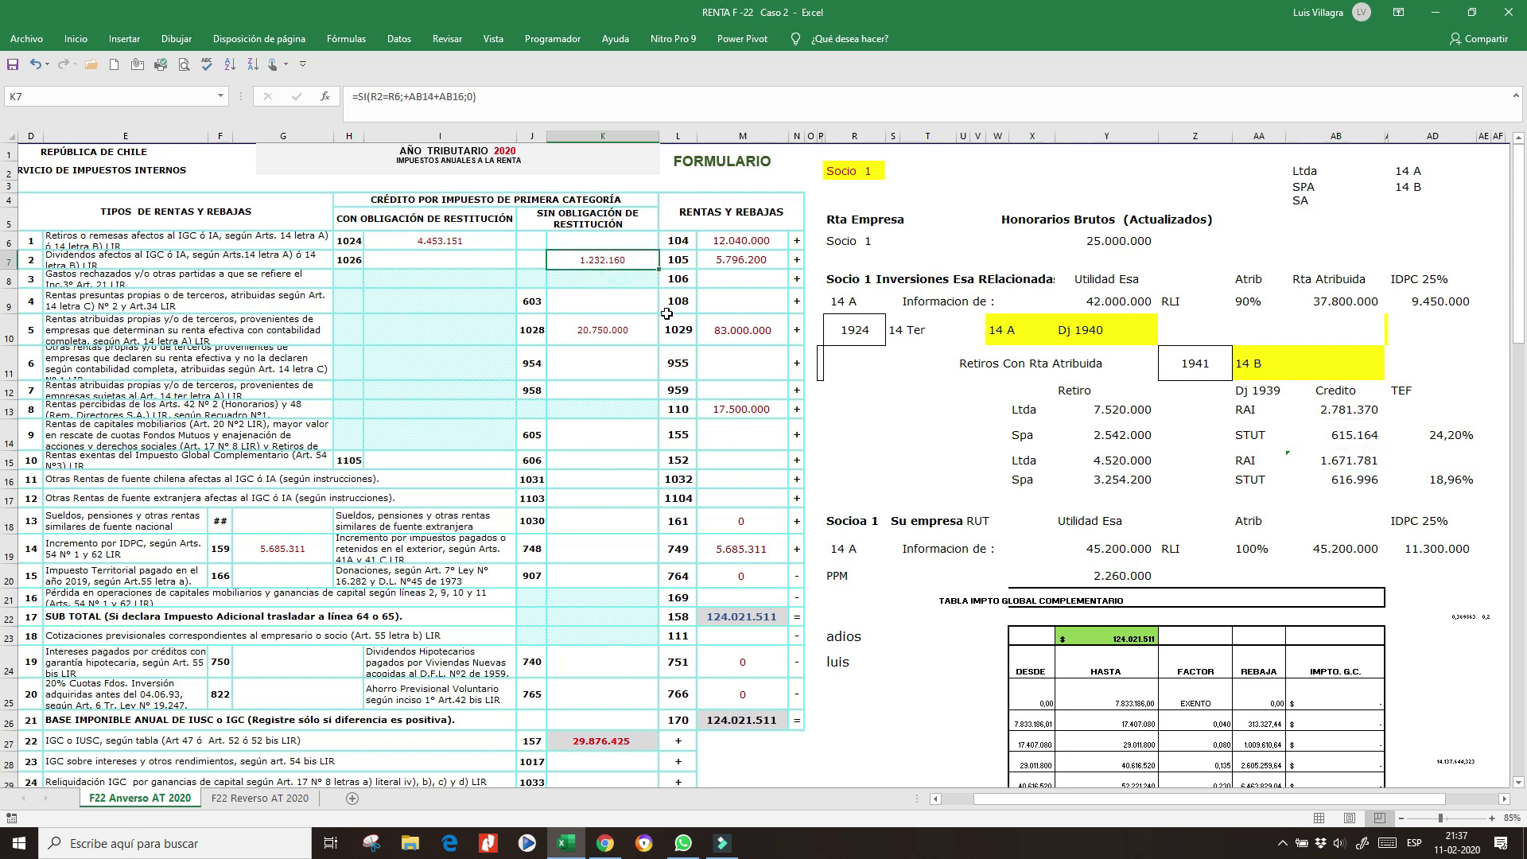
Step: Add up the attributed incomes in AB9 and AB19 to compare with line 5, code 1029, closing the reference search
click(737, 334)
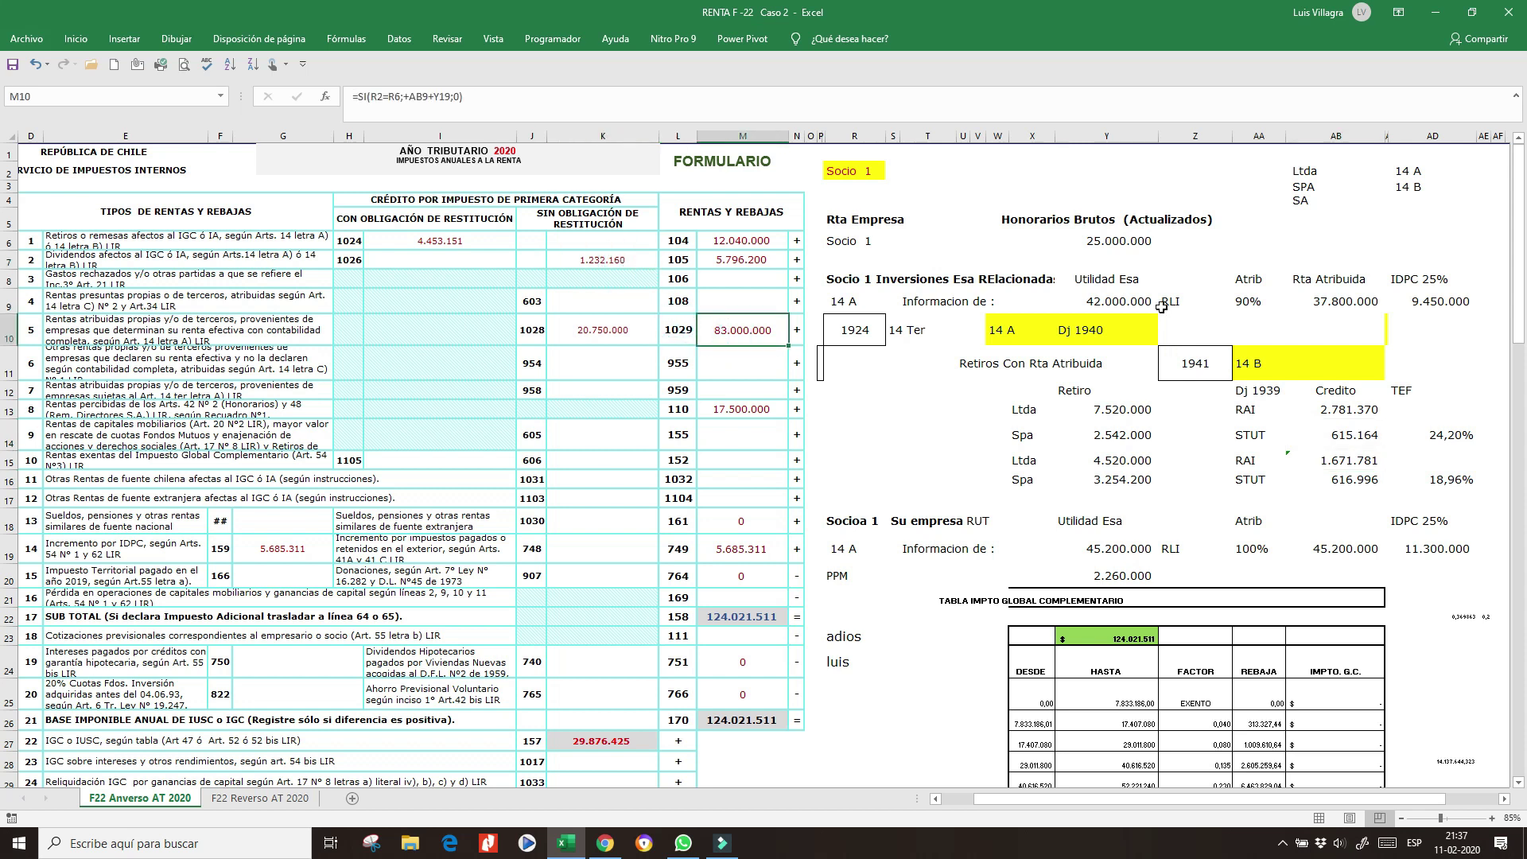
click(1344, 301)
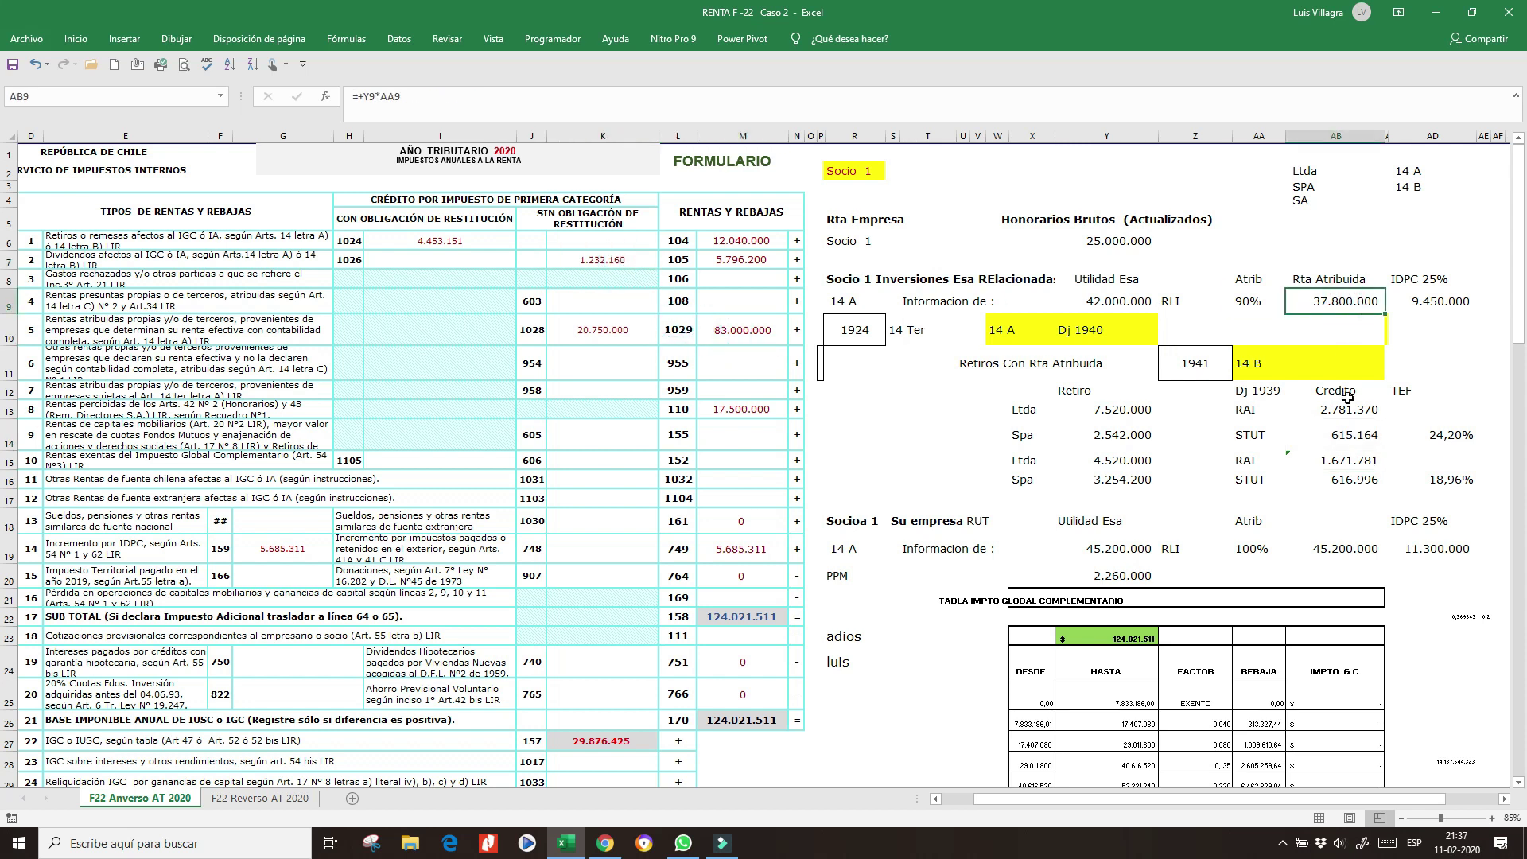
ctrl+alt+click(1345, 551)
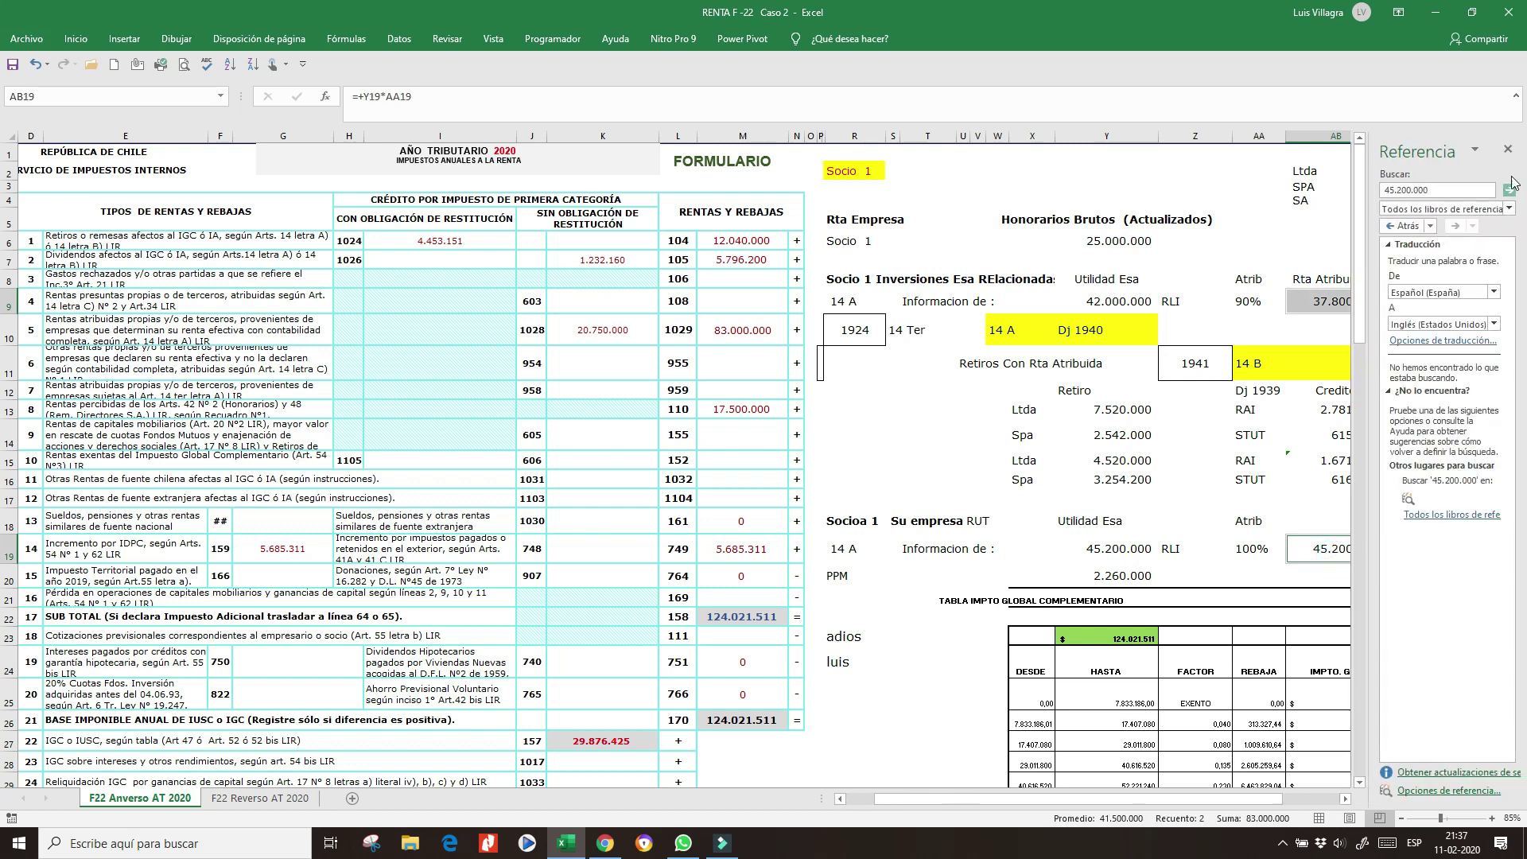
click(1507, 148)
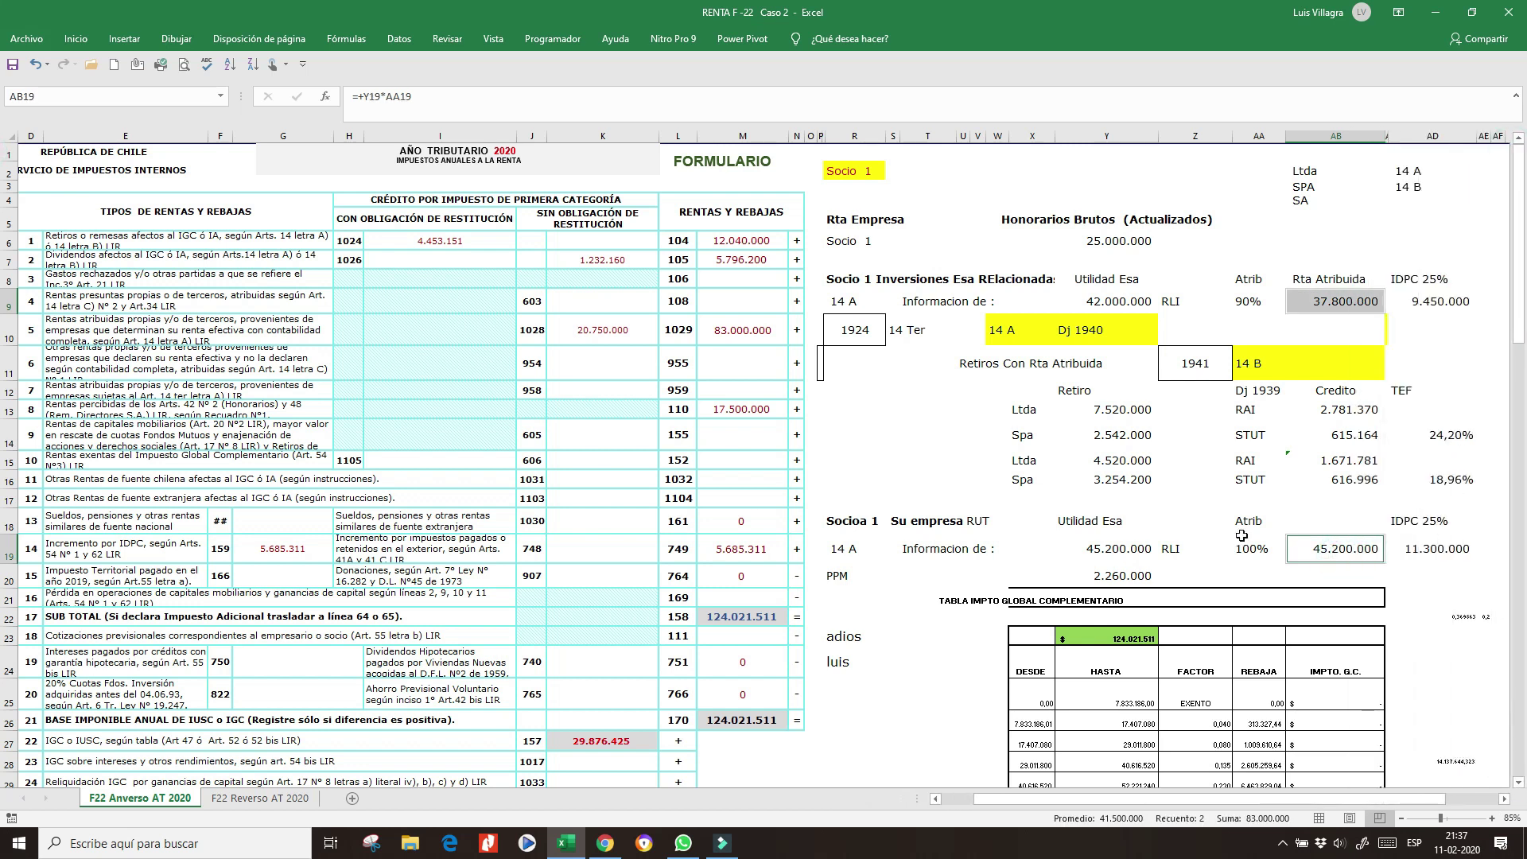
Step: Compare the two 25% IDPC credits in AD9 and AD19 with line 5, code 1028
click(1444, 304)
click(1442, 548)
click(620, 326)
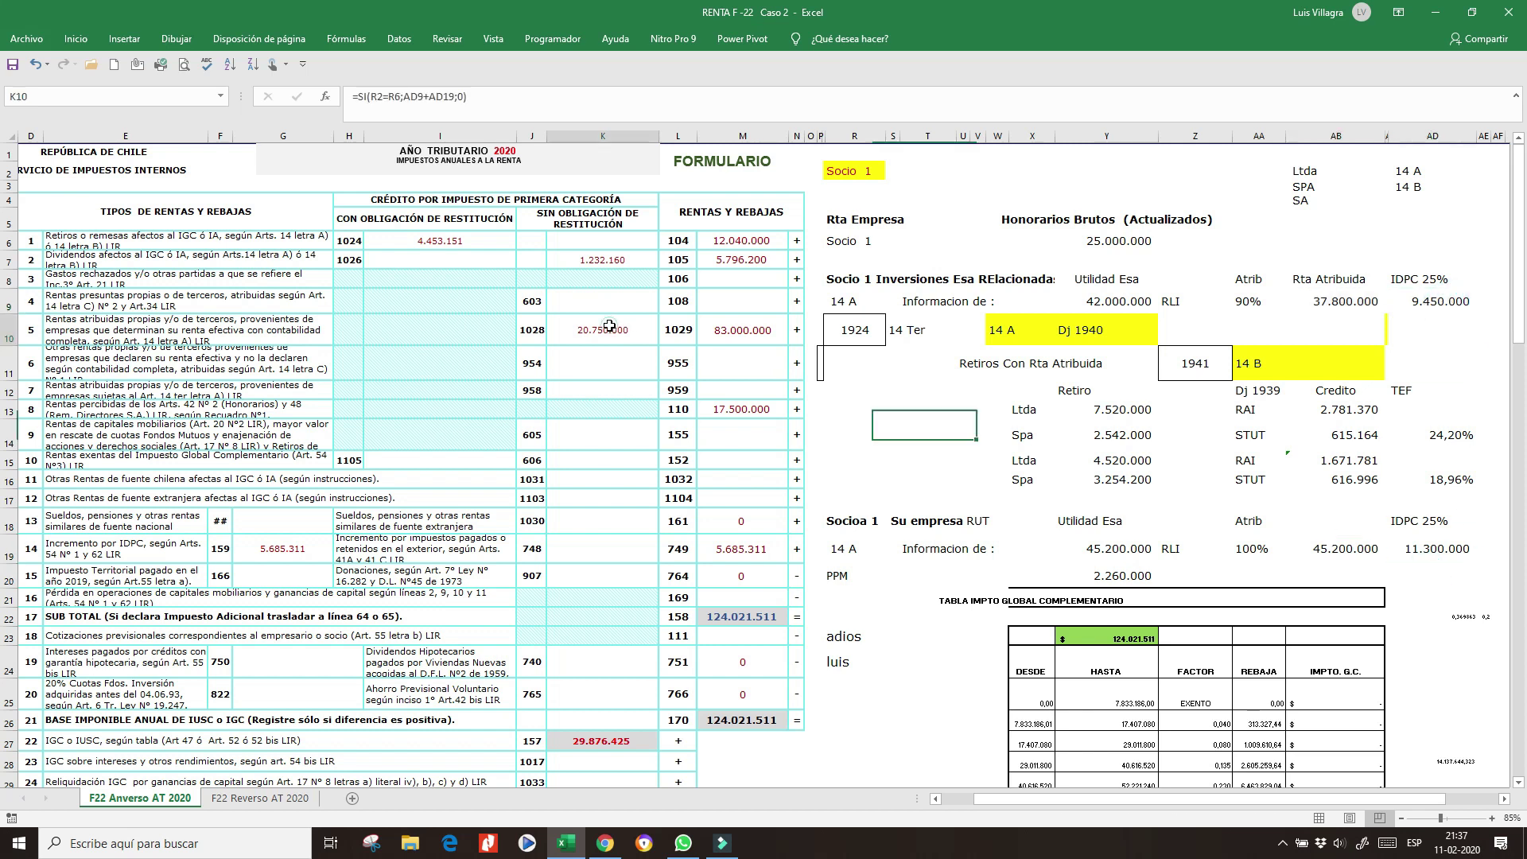
Step: Compare the gross fees of Socio 1 in Y6 with the fee income on line 8, code 110
click(722, 388)
click(766, 408)
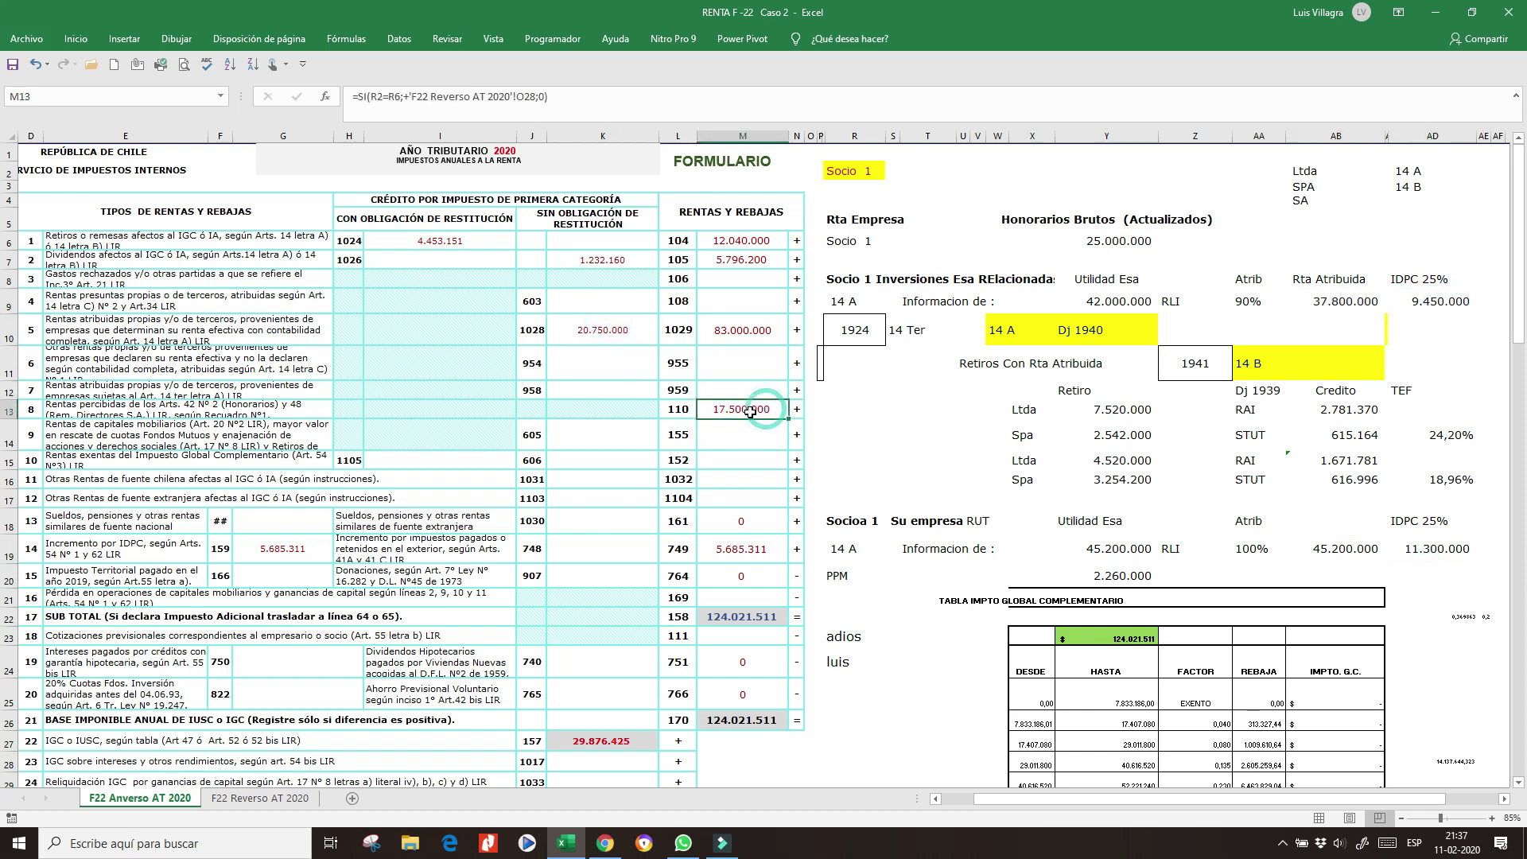
click(1118, 249)
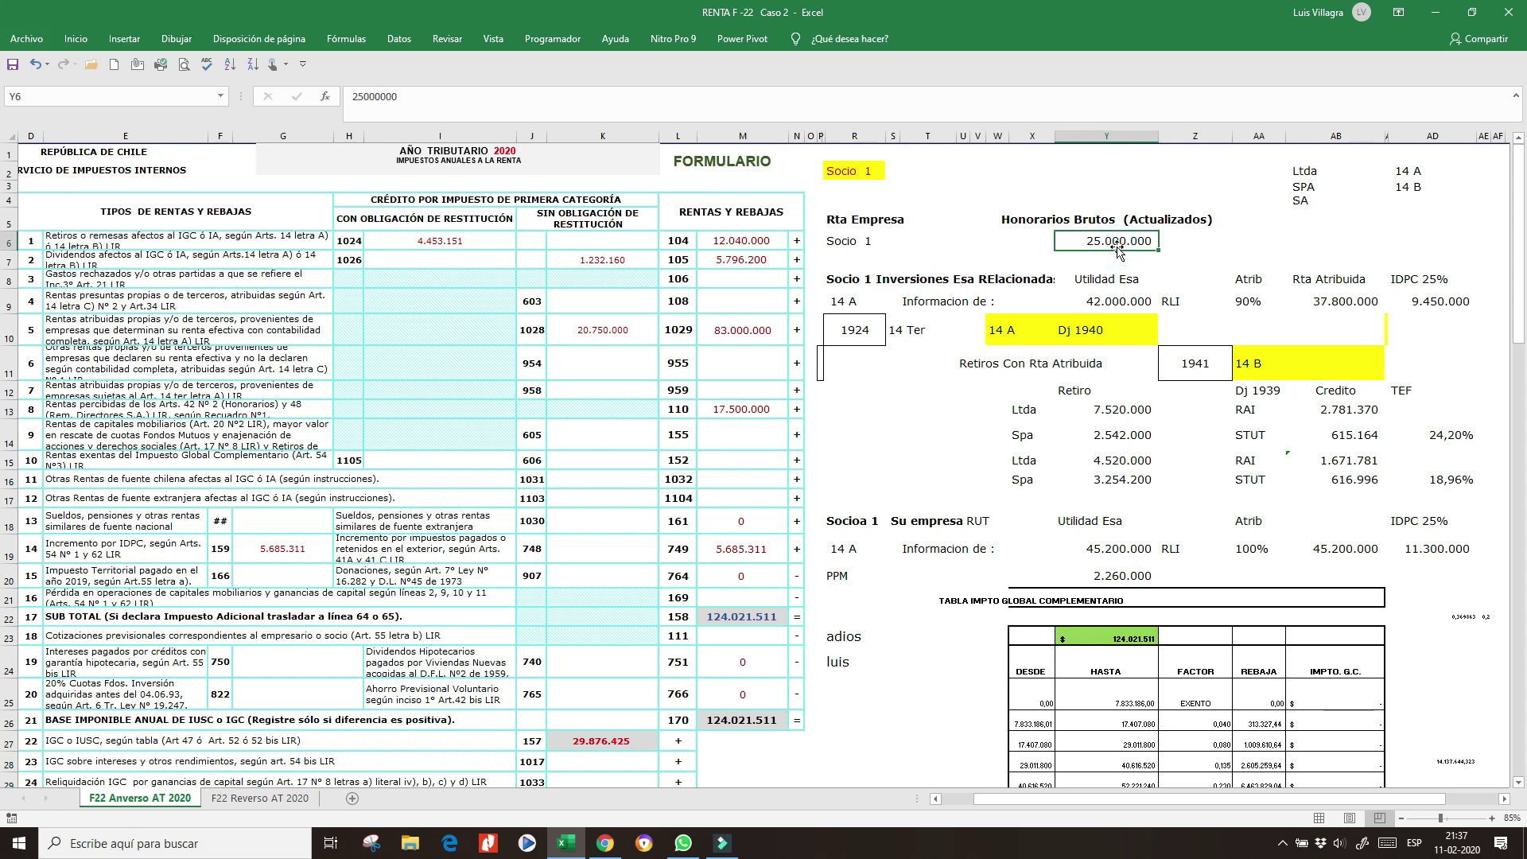
click(756, 410)
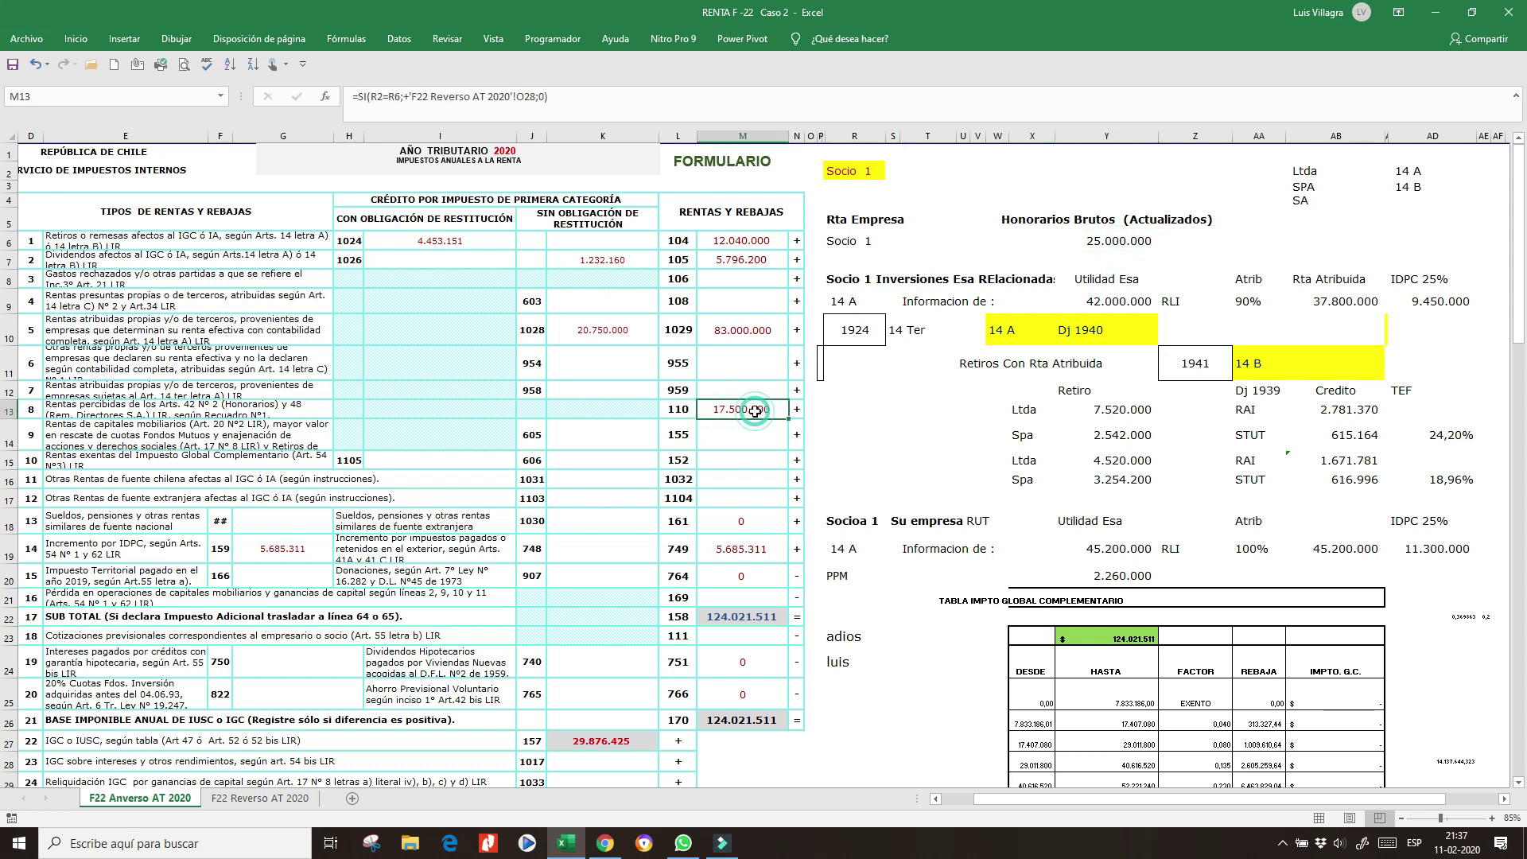
Step: Trace the precedents of the line 14 IDPC increase, code 159, in G19
click(740, 553)
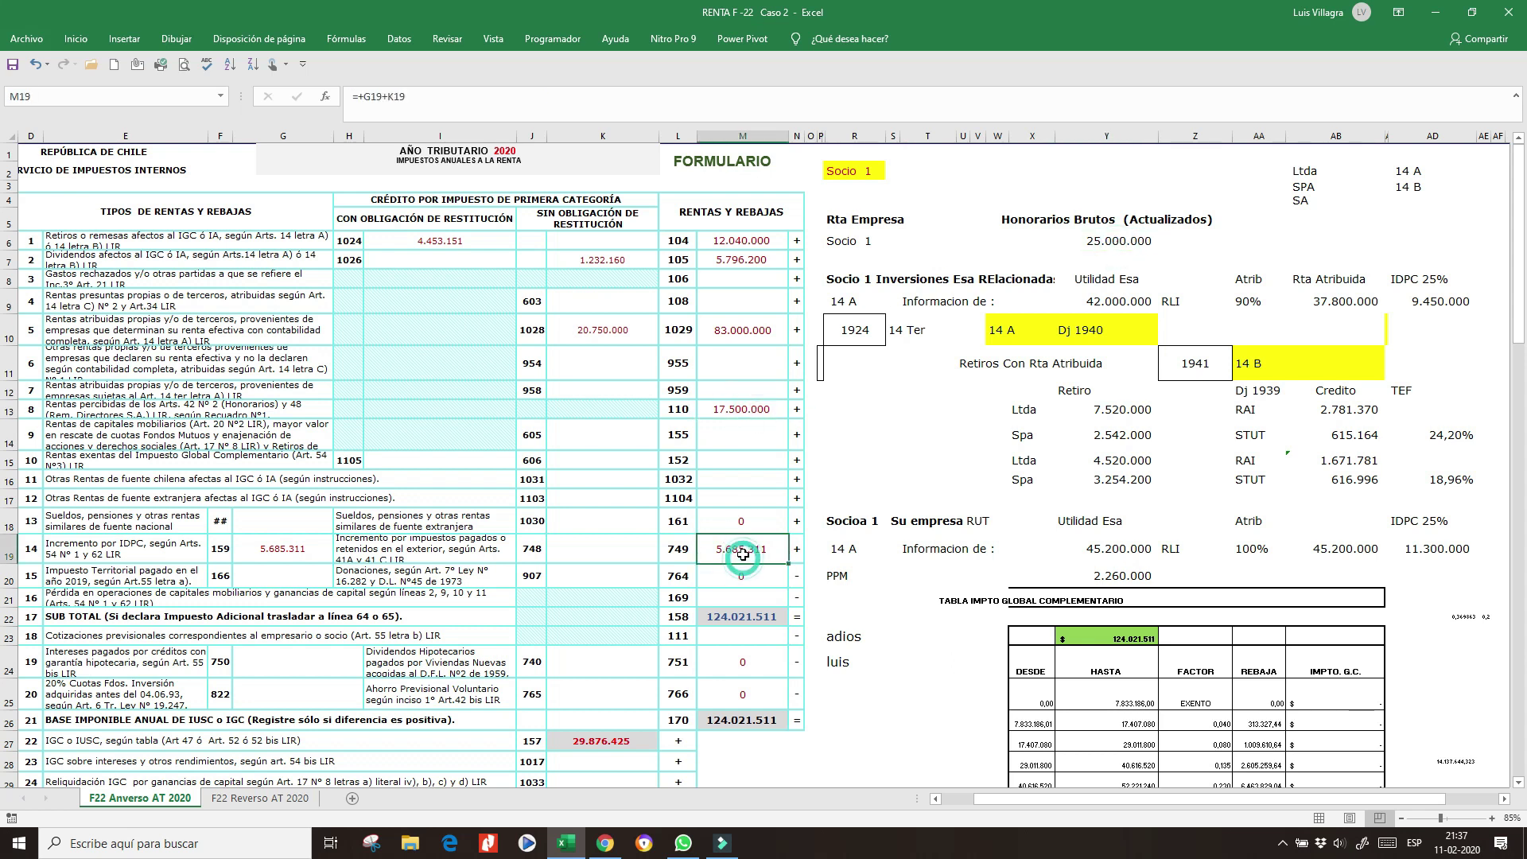
click(288, 548)
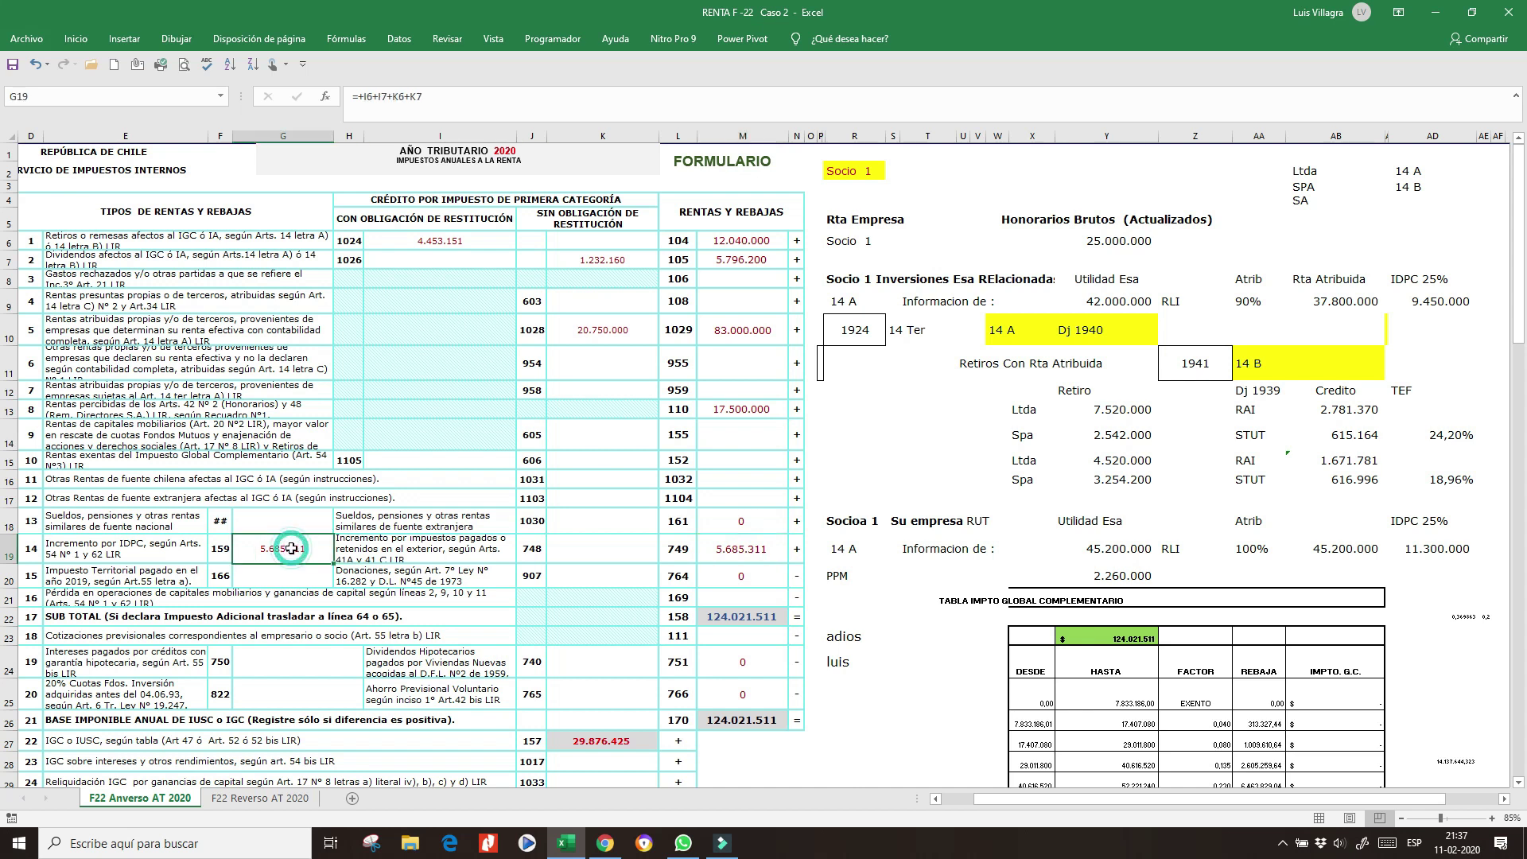
click(399, 38)
click(346, 38)
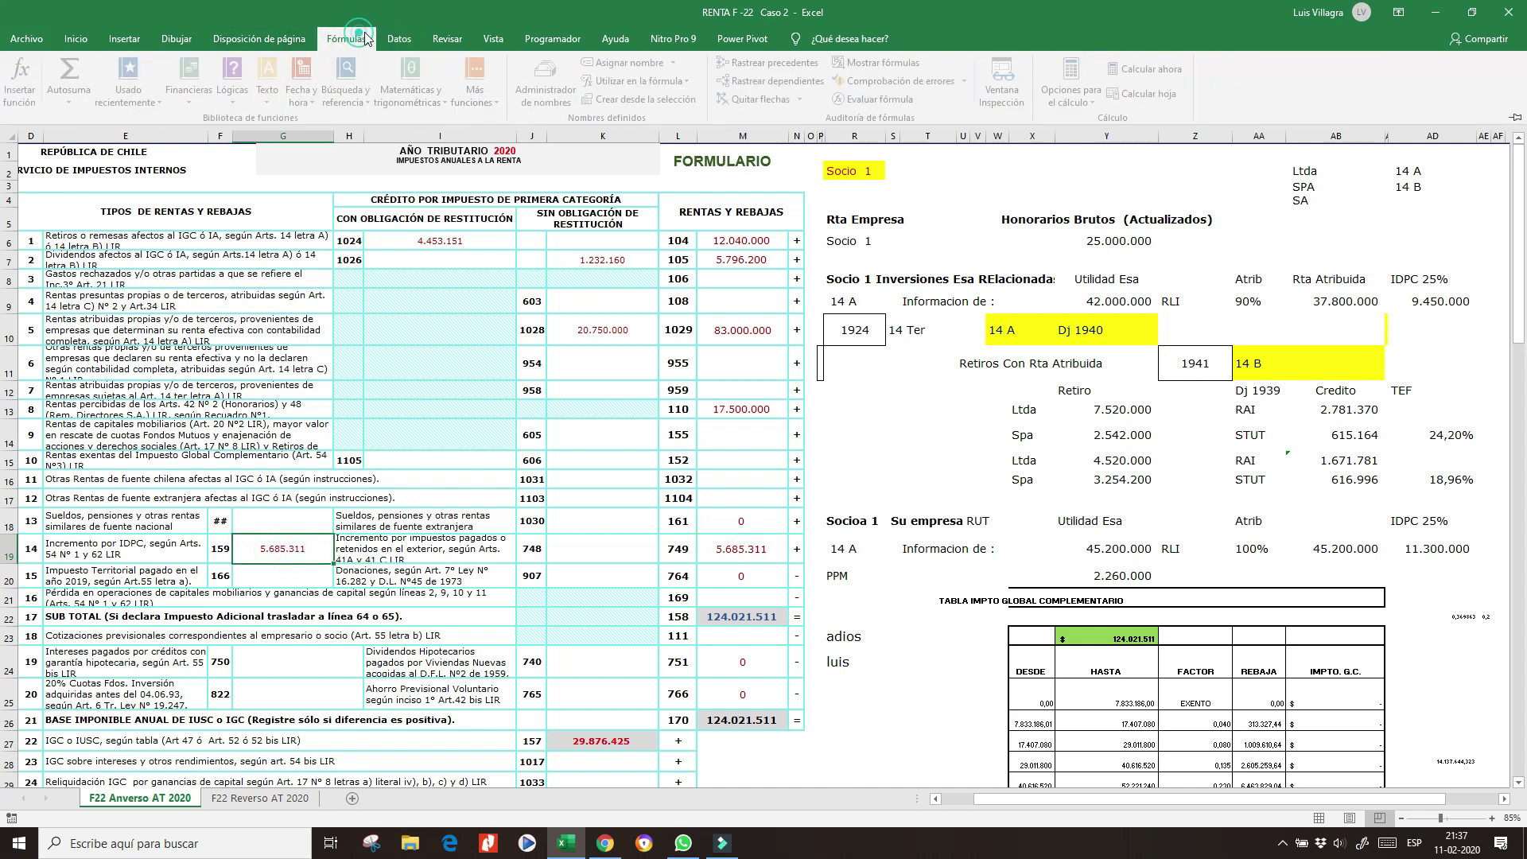
click(775, 63)
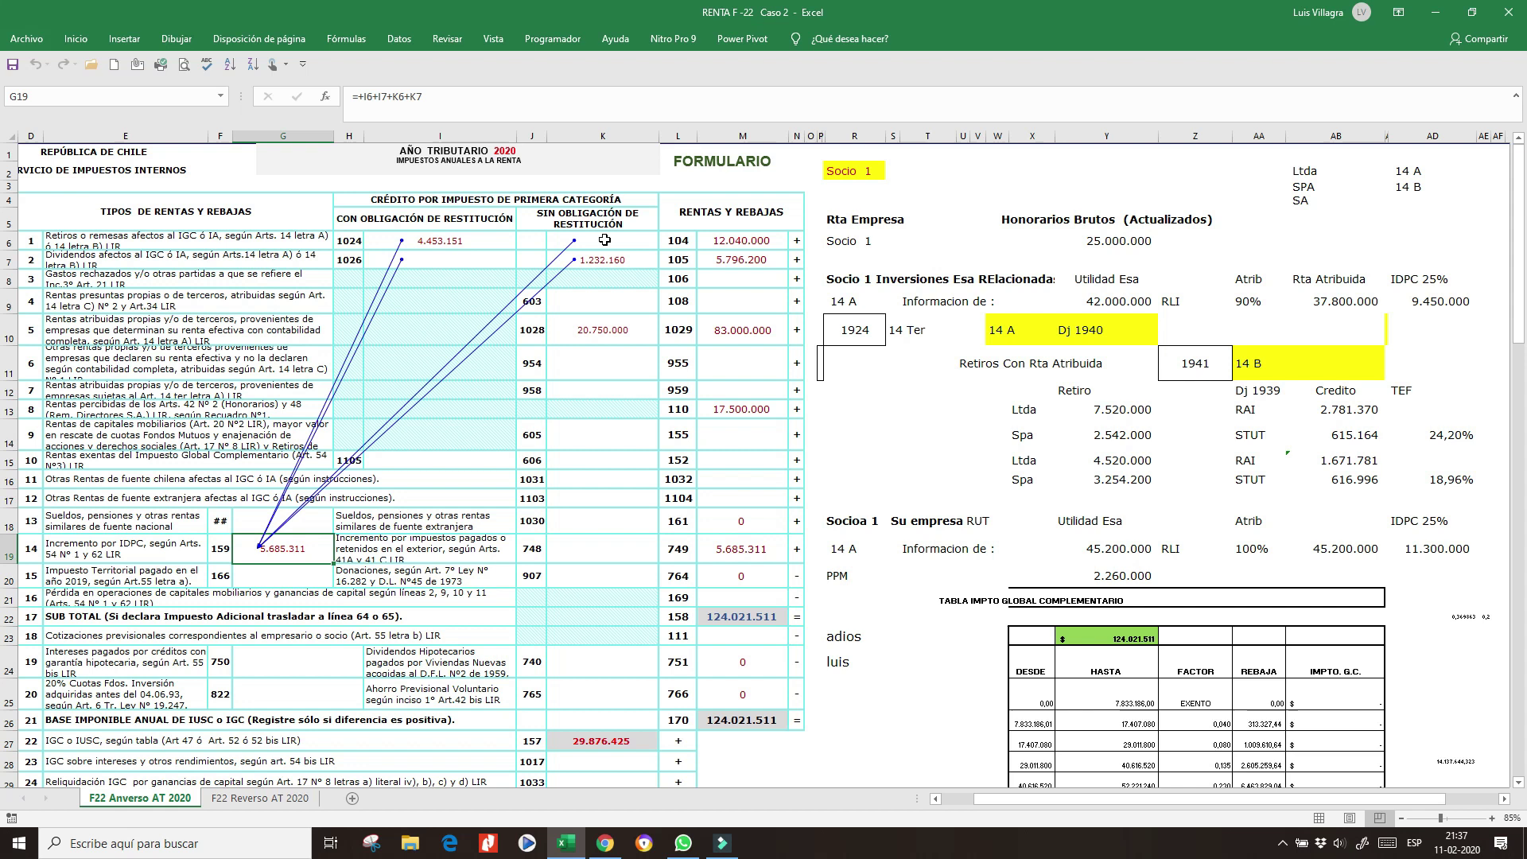
Step: Examine the K6:K7 credits feeding the IDPC increase and its path through code 749 into the line 17 subtotal
drag(597, 260, 597, 241)
click(283, 549)
click(743, 549)
click(753, 620)
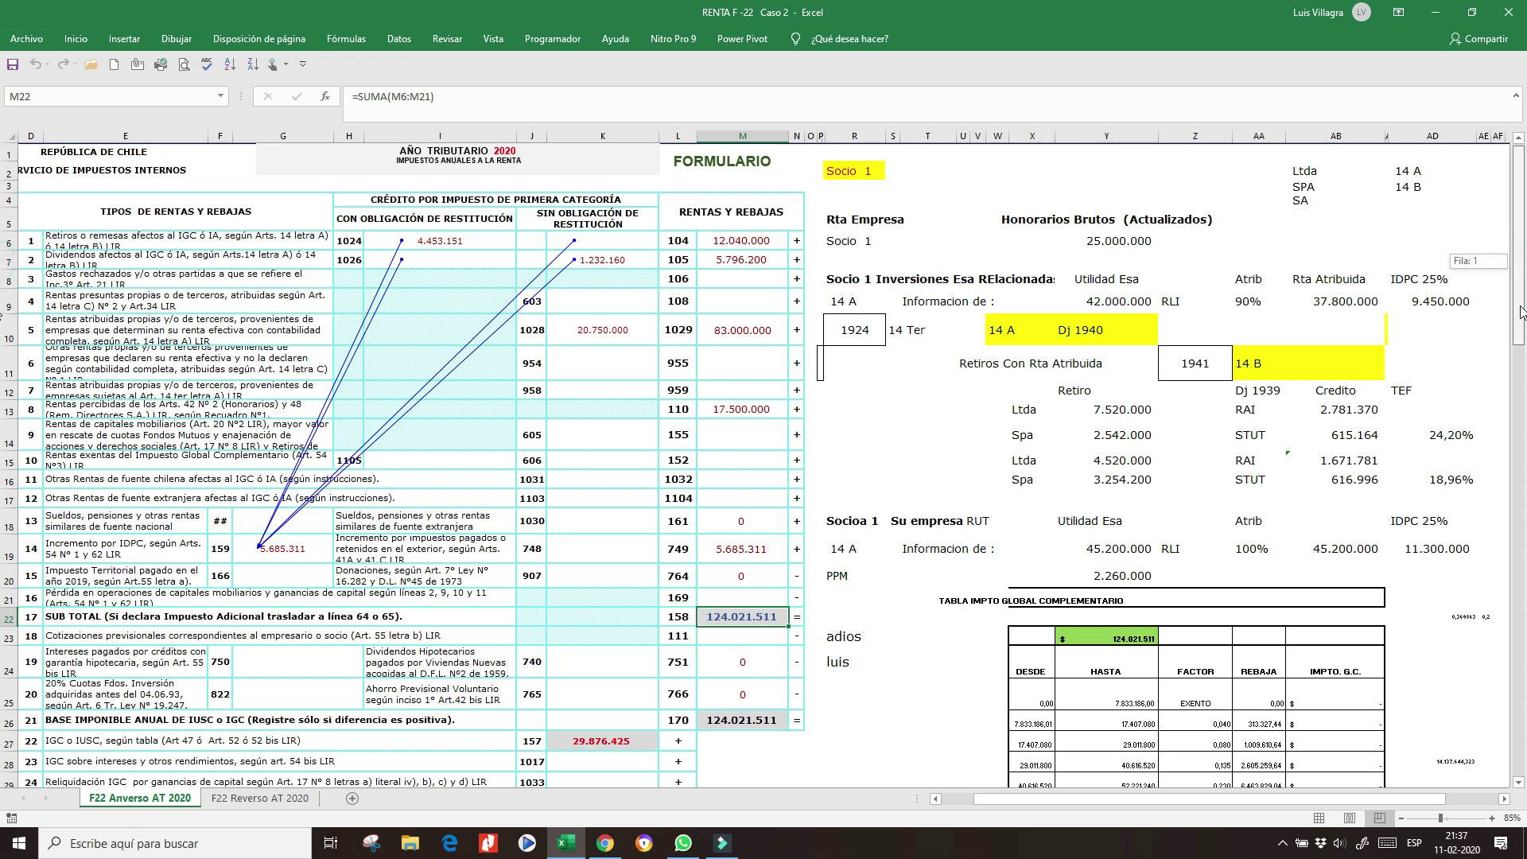
Step: Trace the precedents of the line 27 restitution debit, code 1035, and follow the arrow to its source credits and back
scroll(599, 602, down, 3)
click(588, 538)
click(593, 641)
click(398, 39)
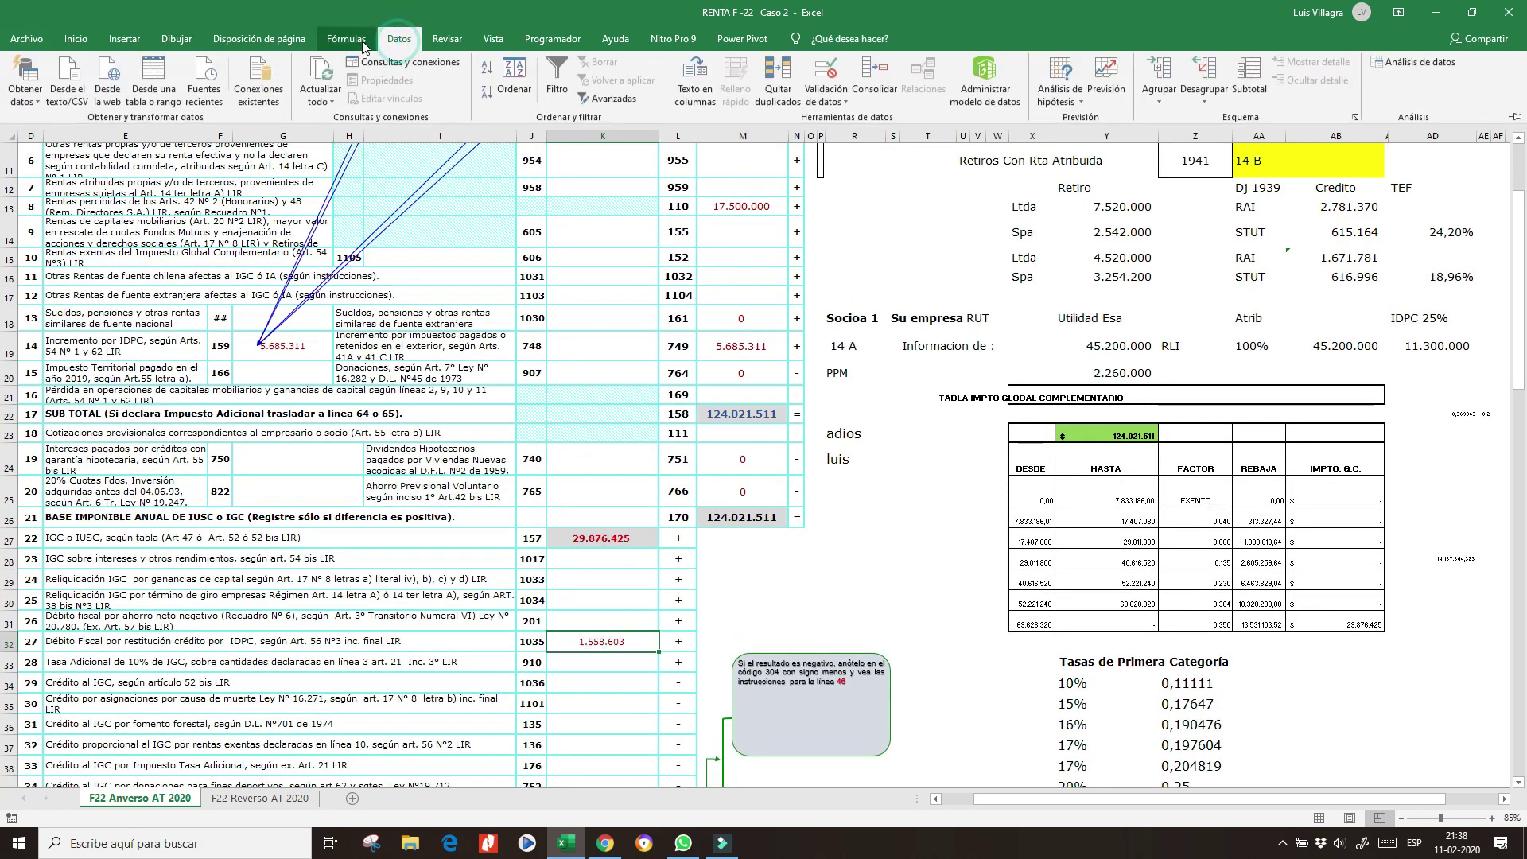
click(346, 39)
click(771, 62)
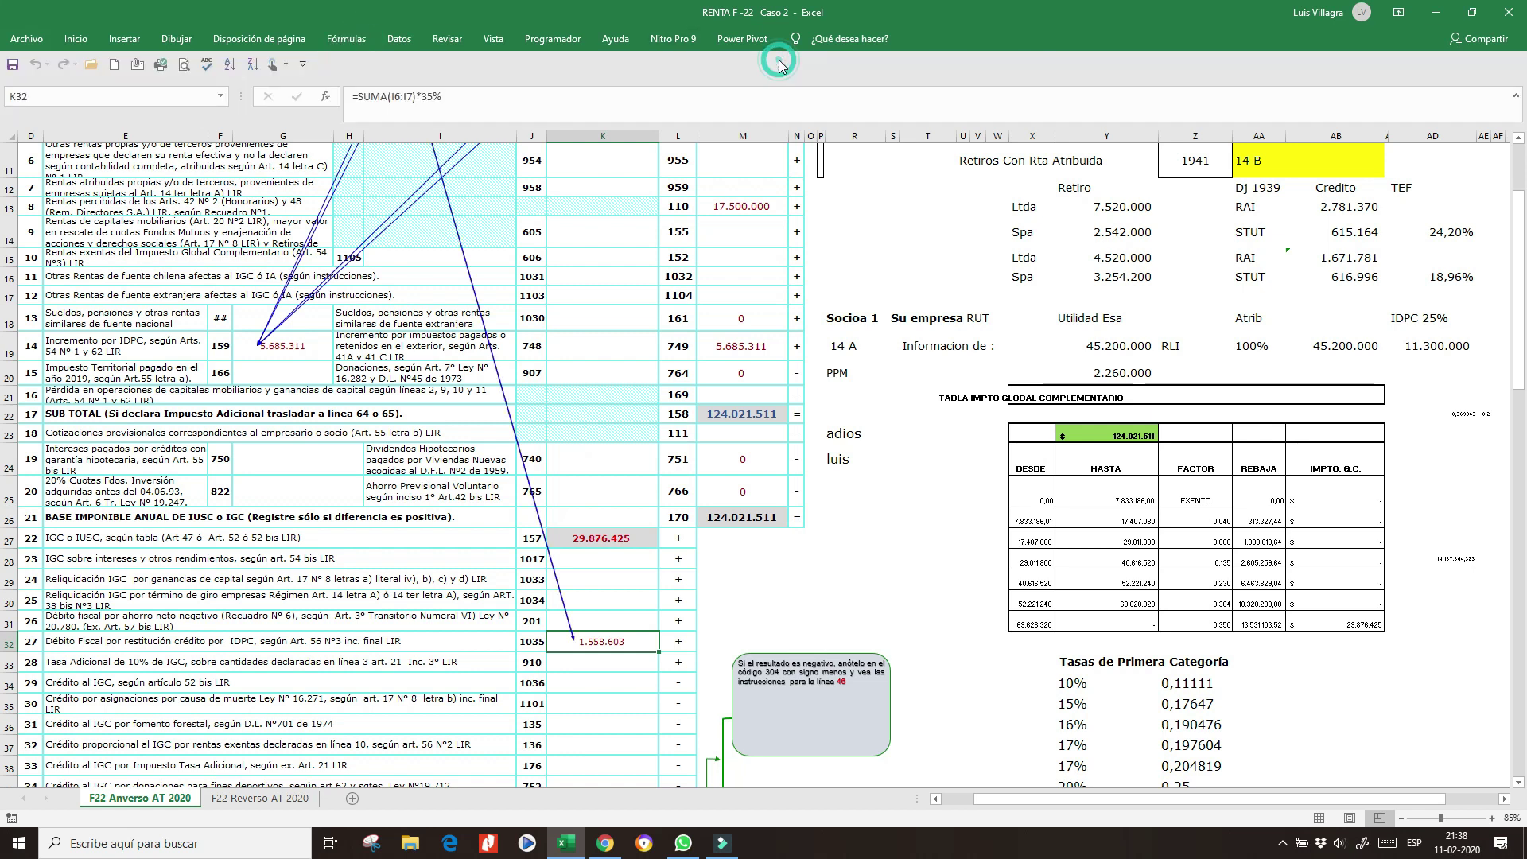
double_click(526, 477)
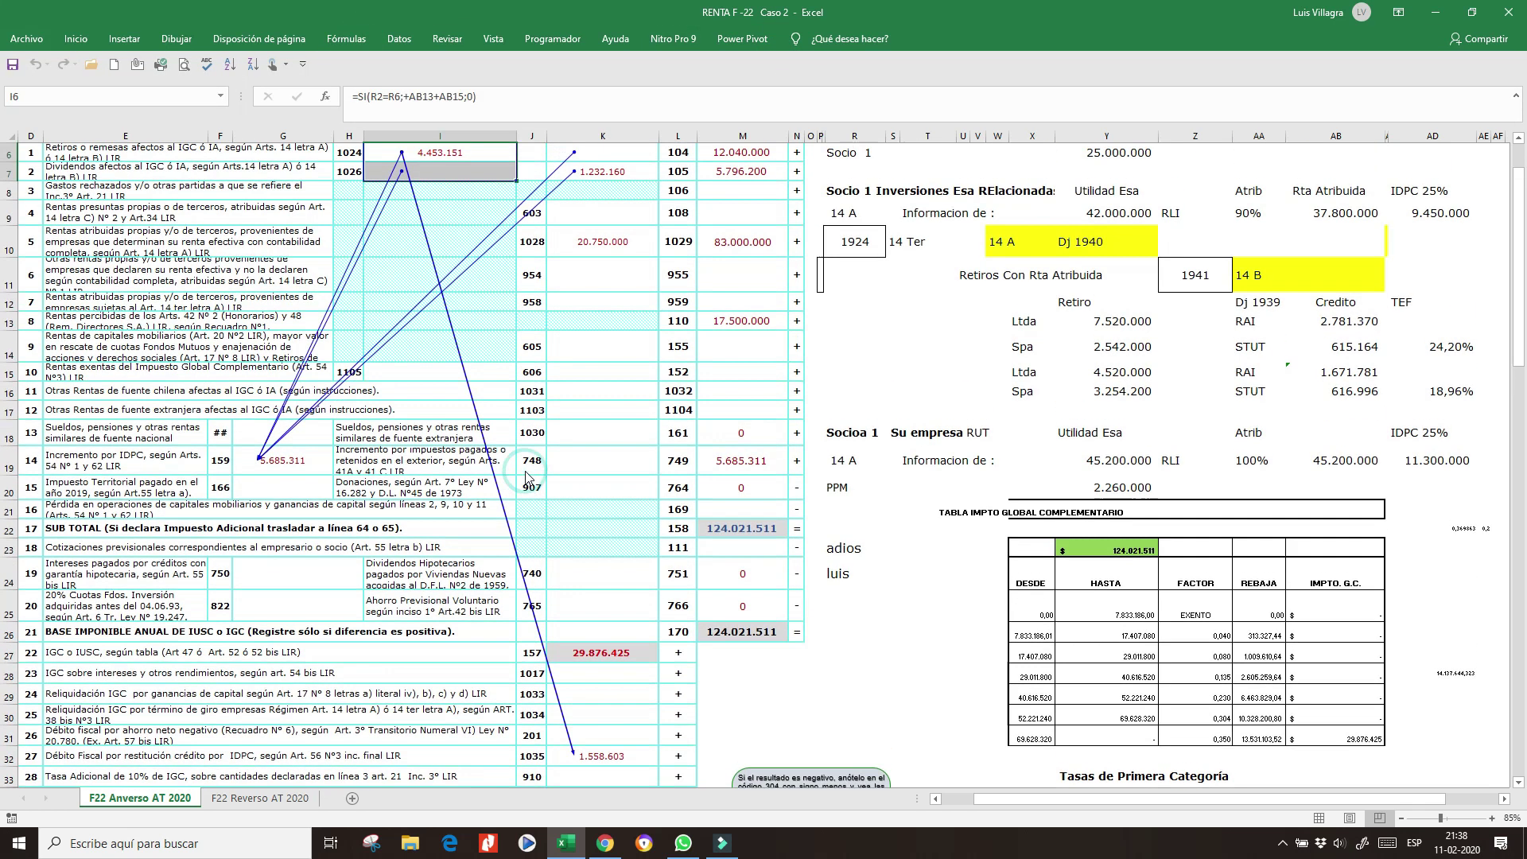
double_click(571, 746)
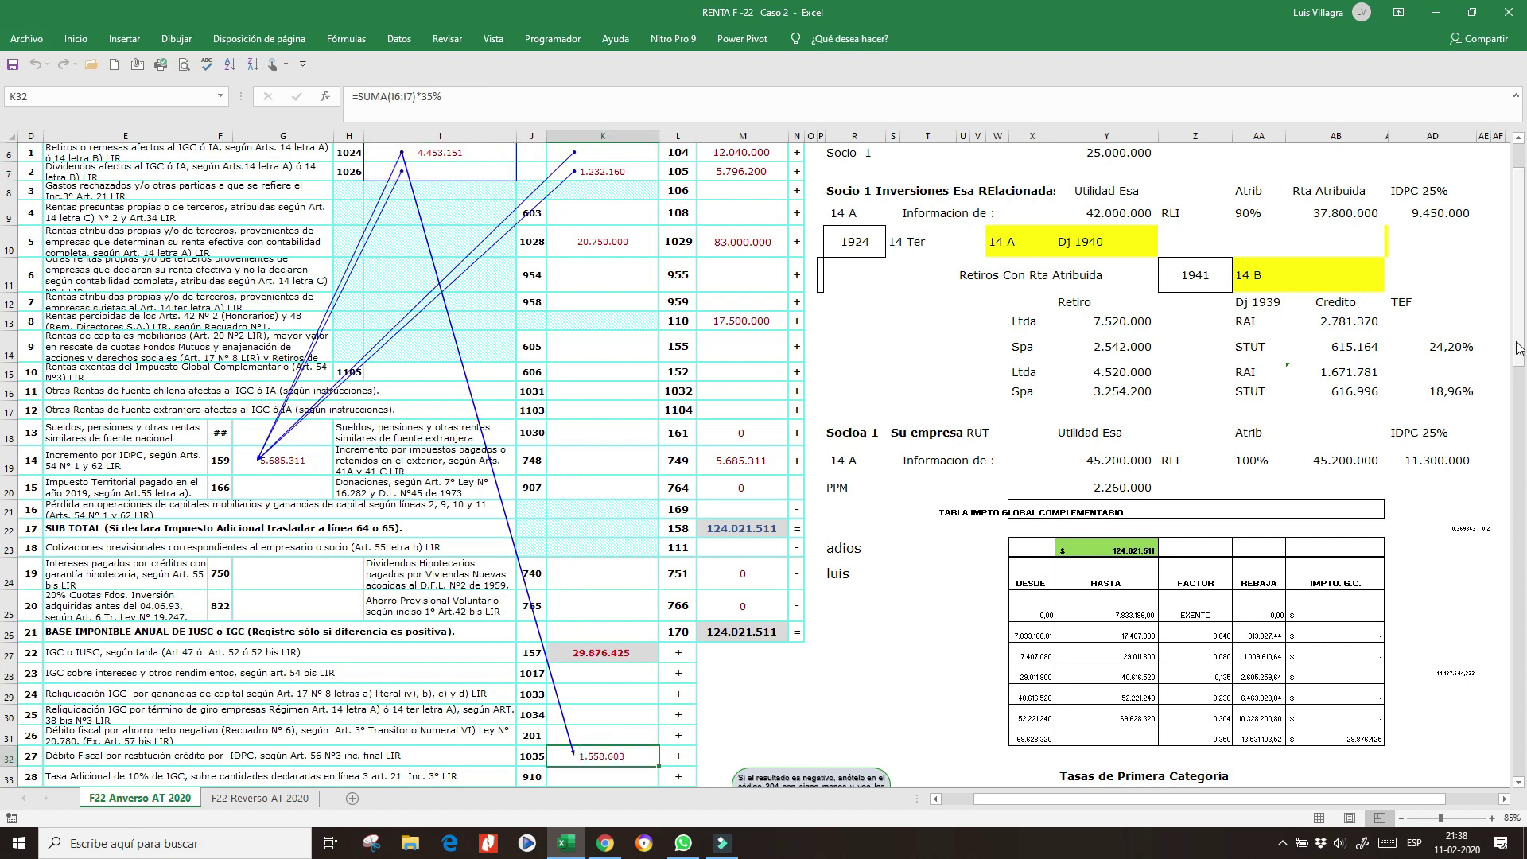
Step: Examine the line 22 IGC amount, code 157, together with the line 27 restitution debit, code 1035
drag(1521, 355, 1521, 409)
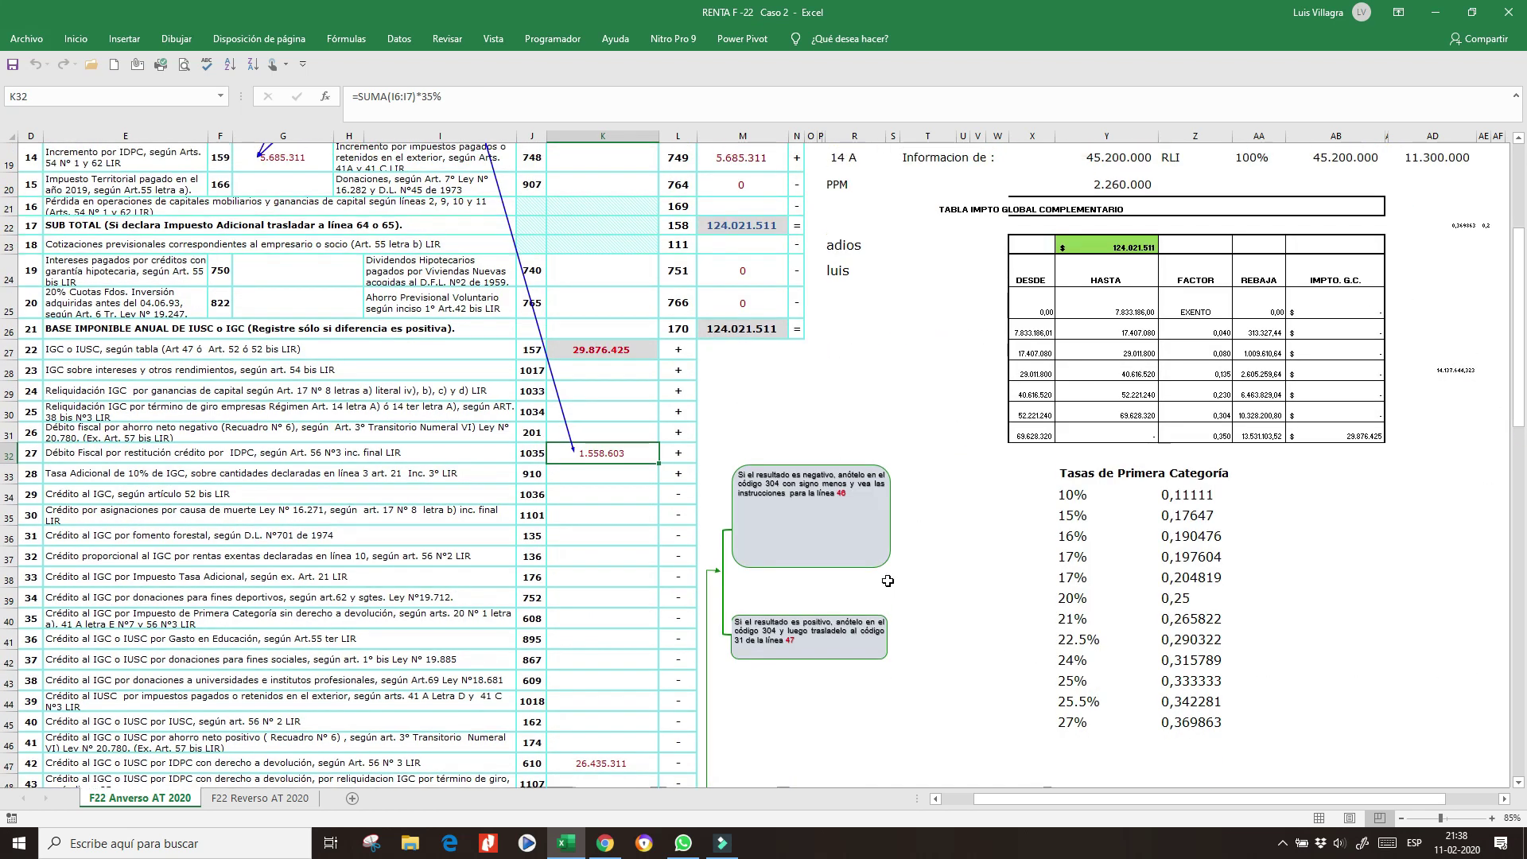
click(1517, 784)
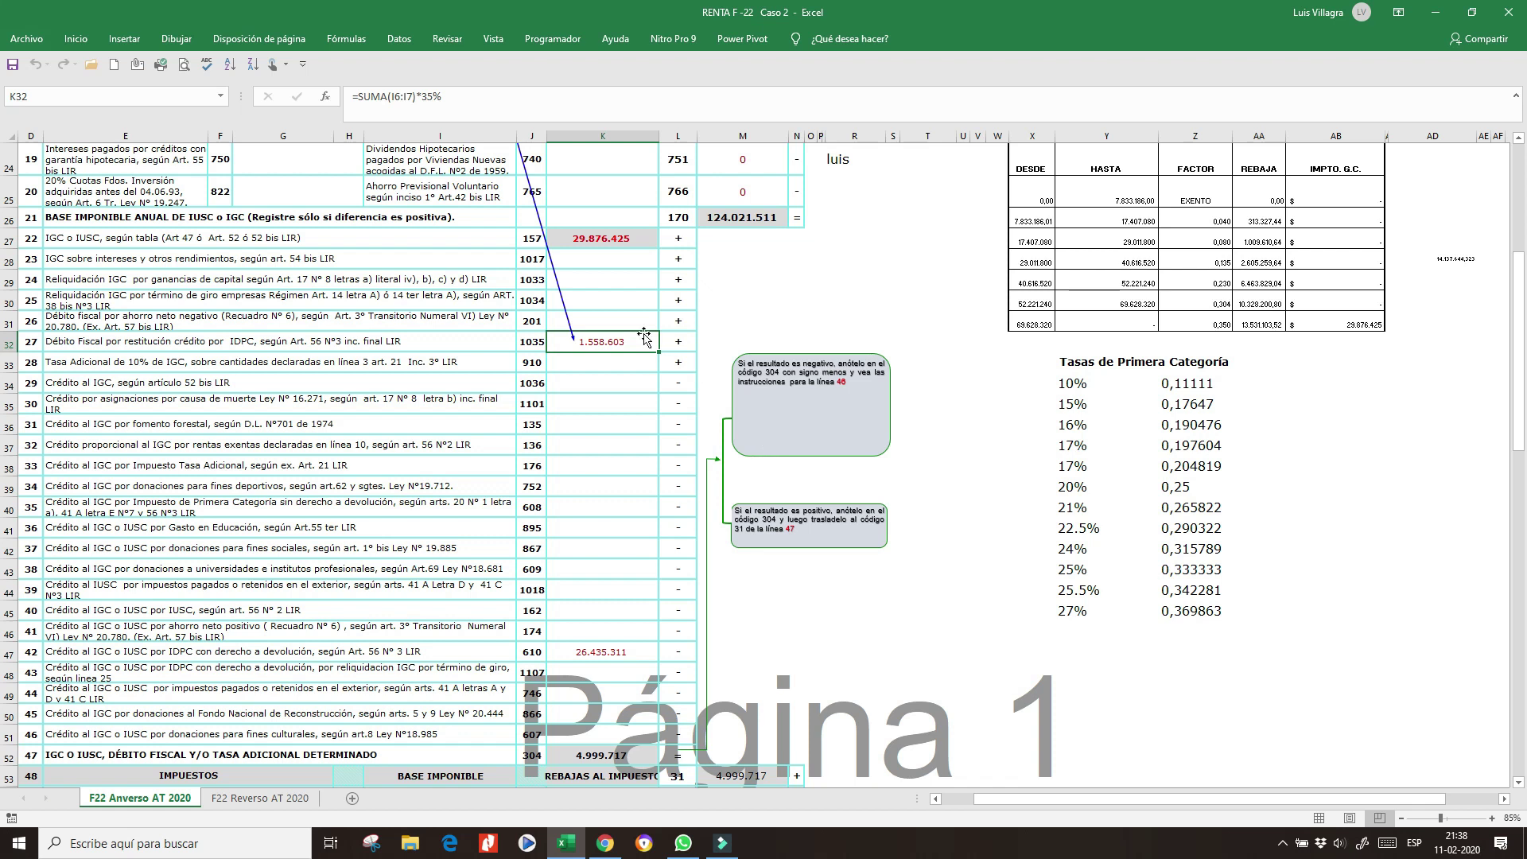
click(602, 238)
click(610, 340)
Step: Trace the precedents of the line 42 IDPC credit, code 610, and follow the arrow to the line 5 credit in K10
click(601, 652)
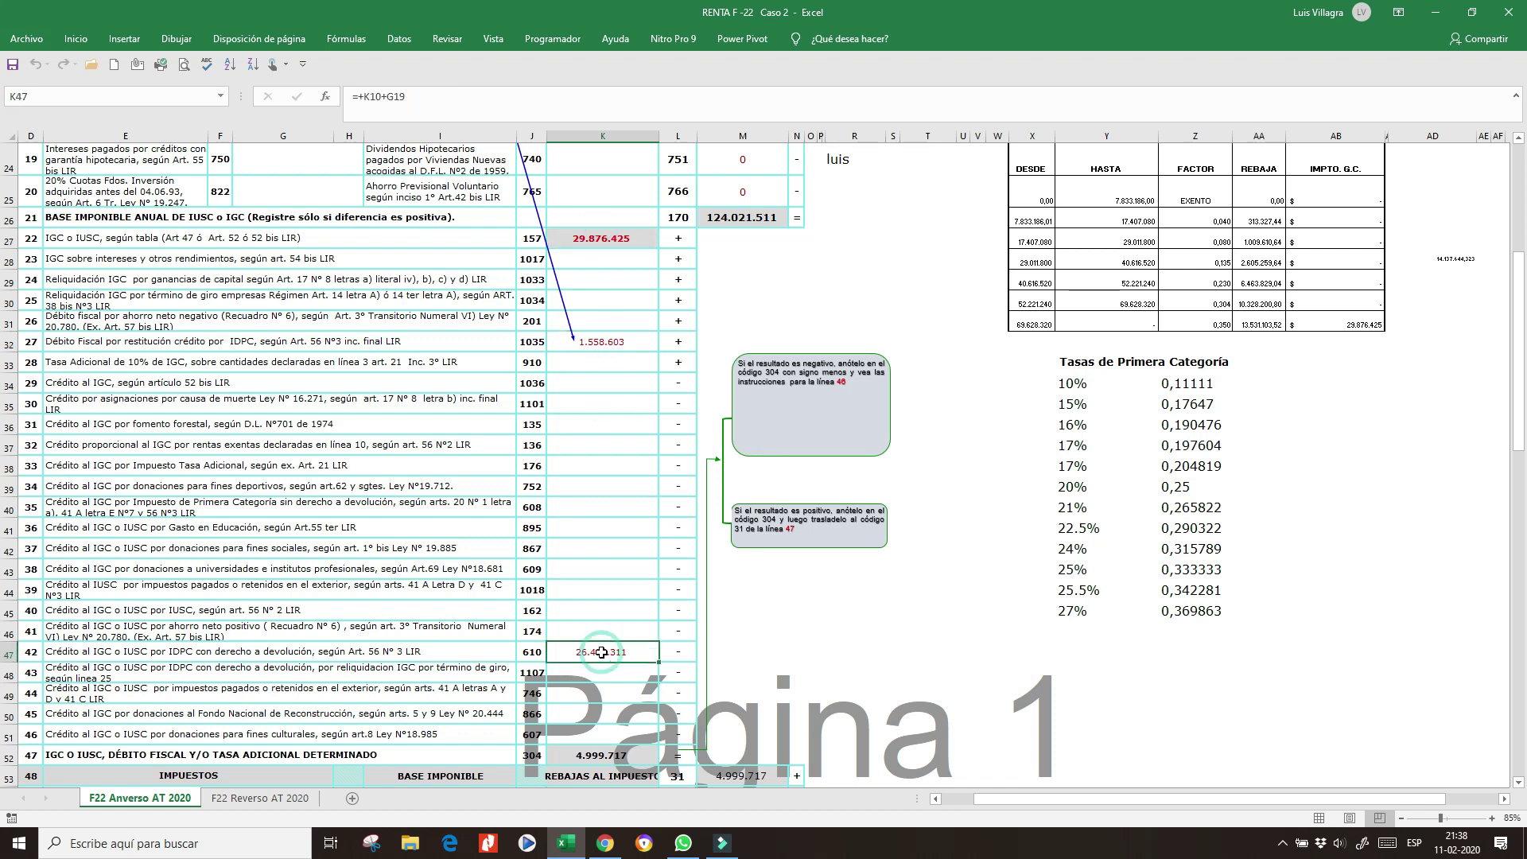
key(alt+d)
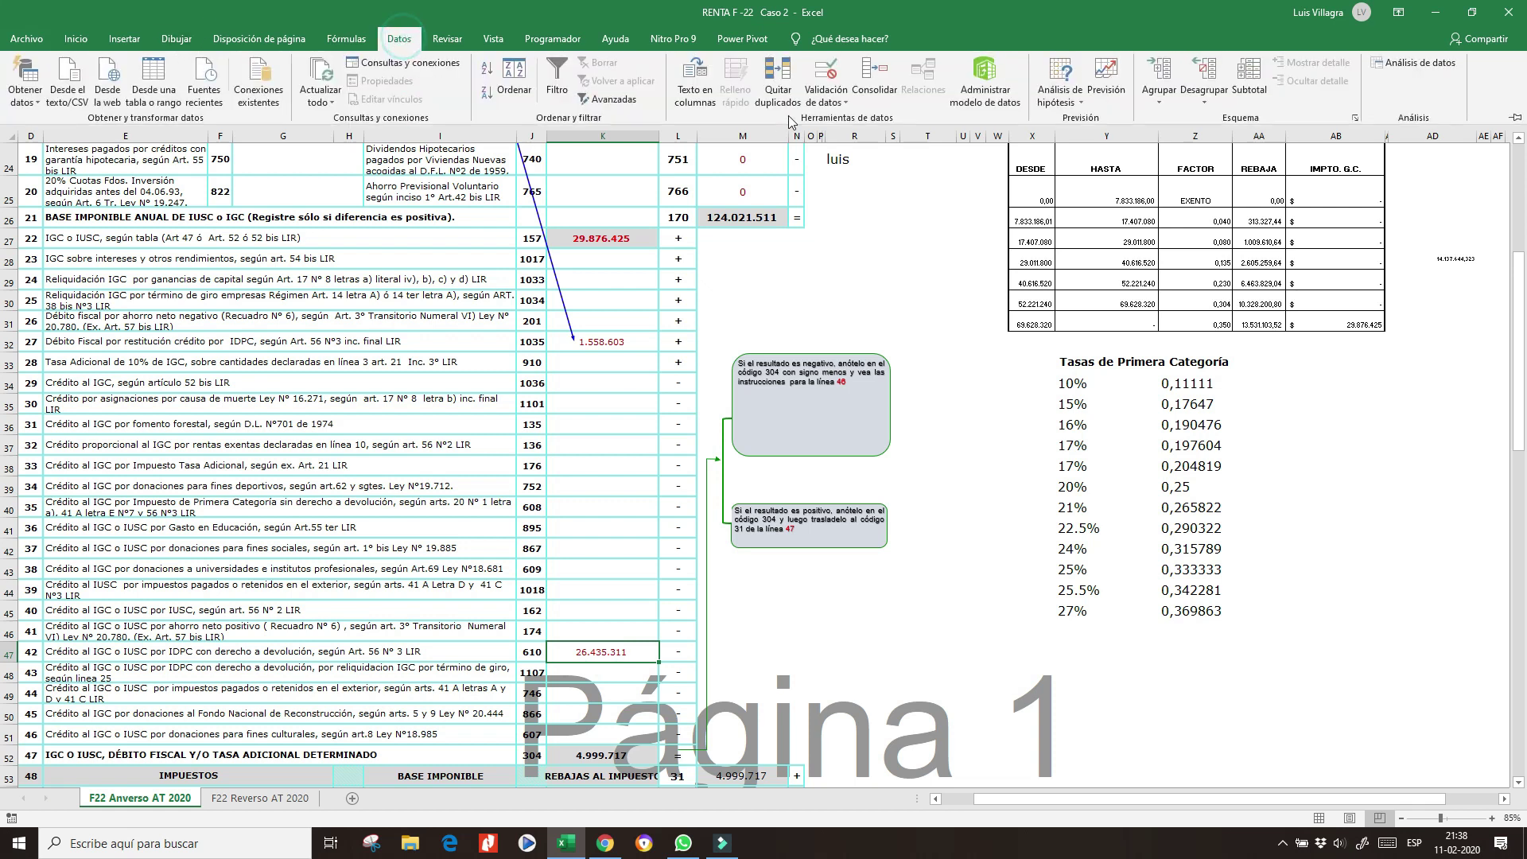
click(346, 38)
click(804, 69)
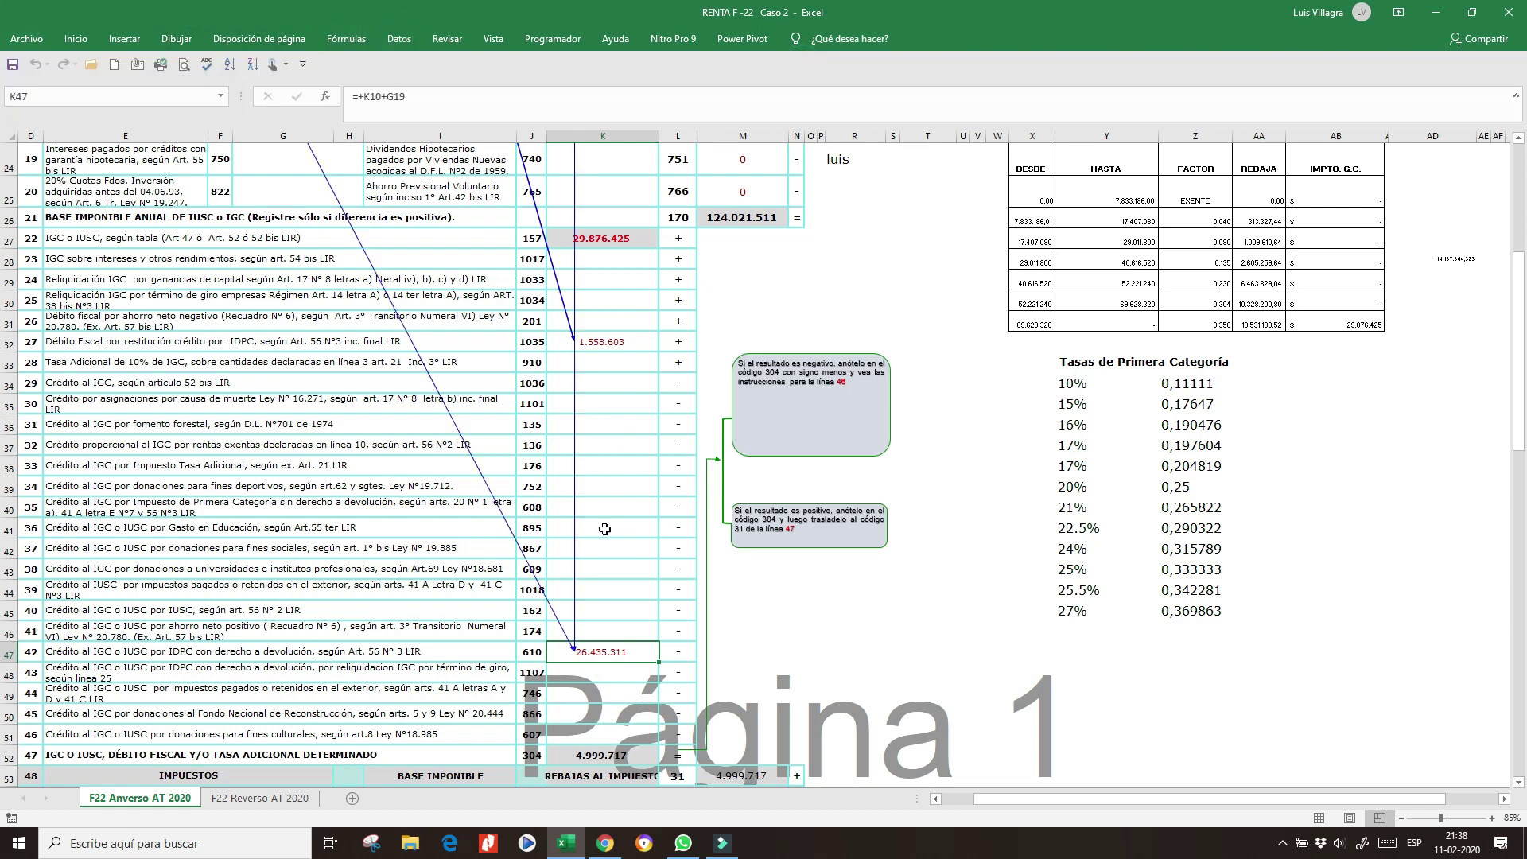
double_click(574, 481)
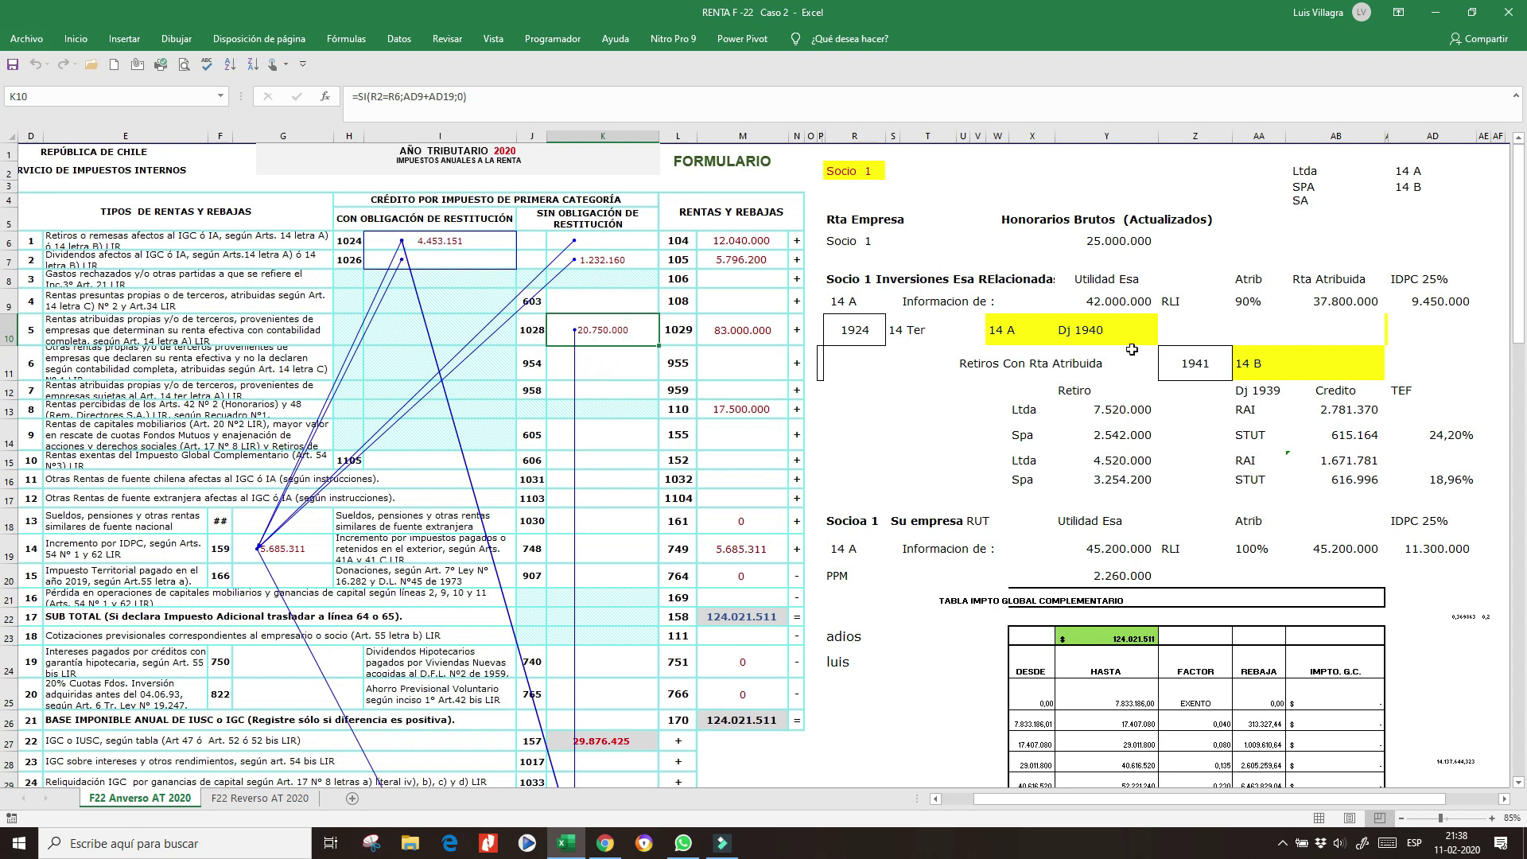
Step: Examine the line 47 determined tax, code 304, the line 76 withholdings, code 611, and the line 82 pension charge, code 900
scroll(1521, 247, down, 10)
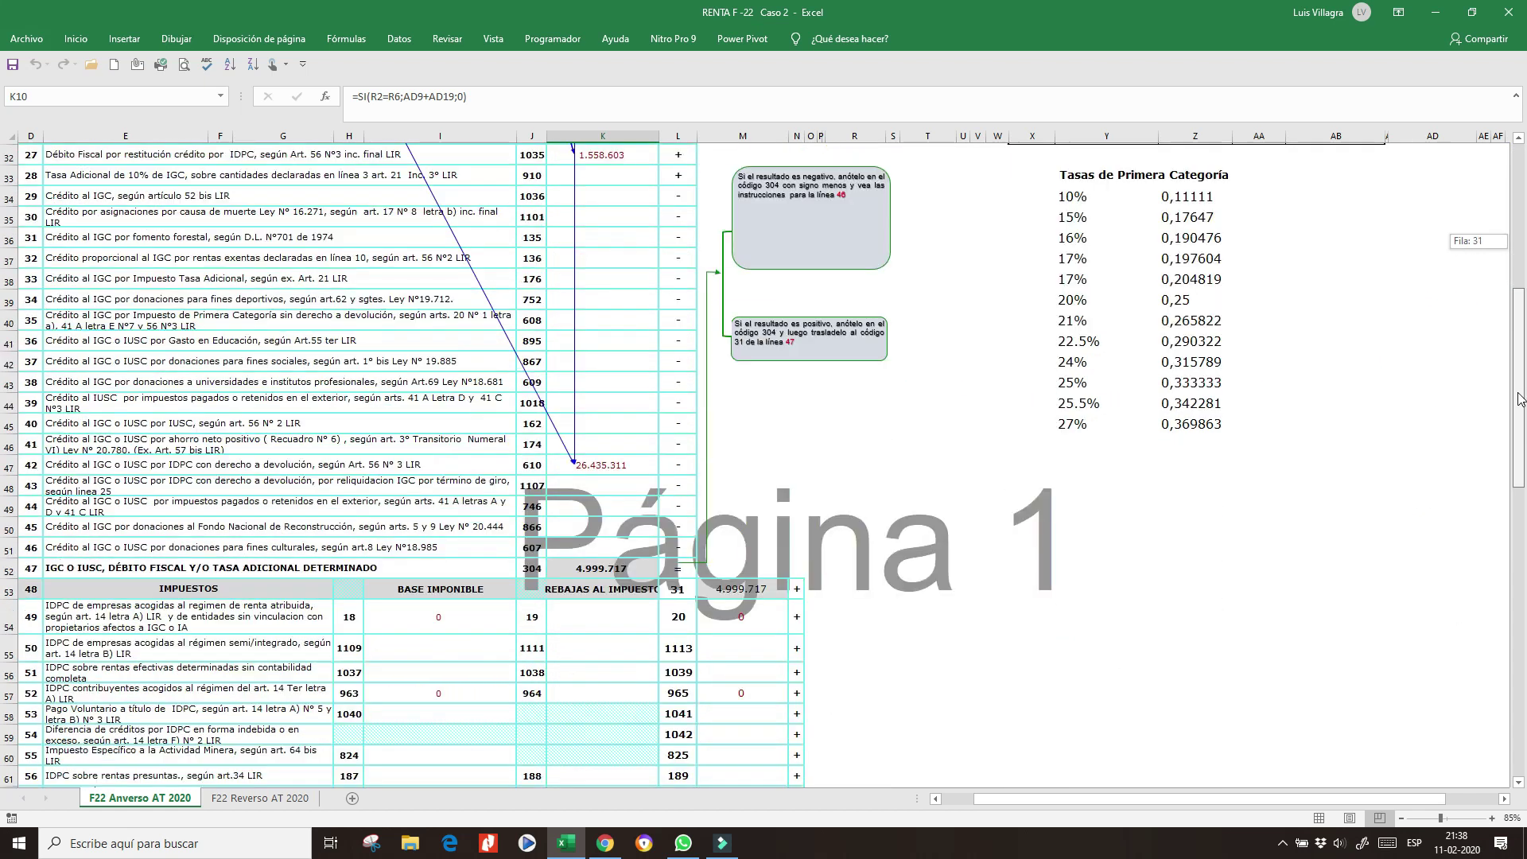
click(595, 545)
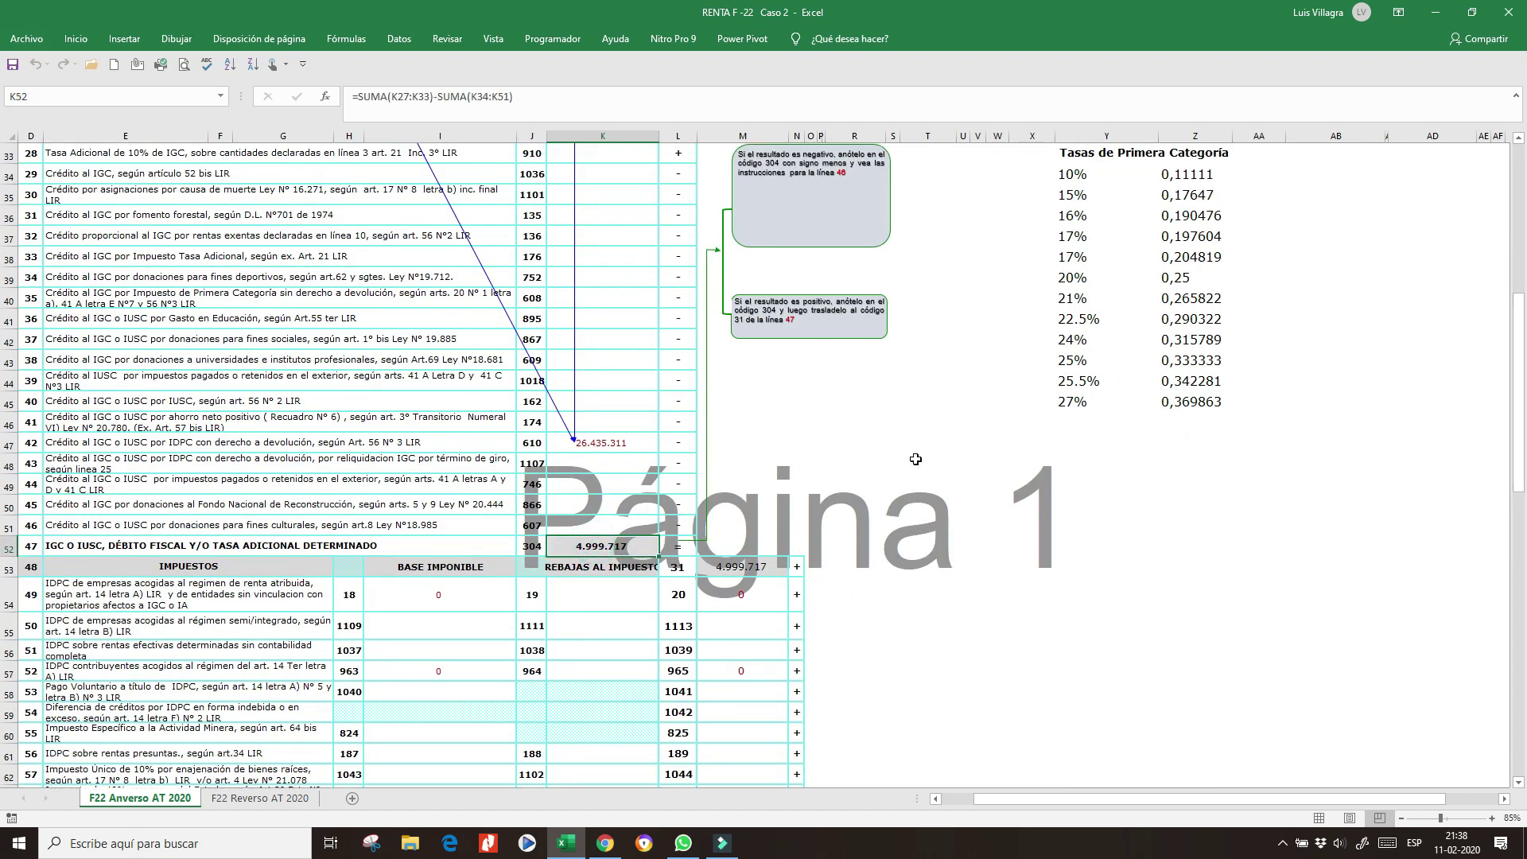
drag(1522, 392, 1521, 563)
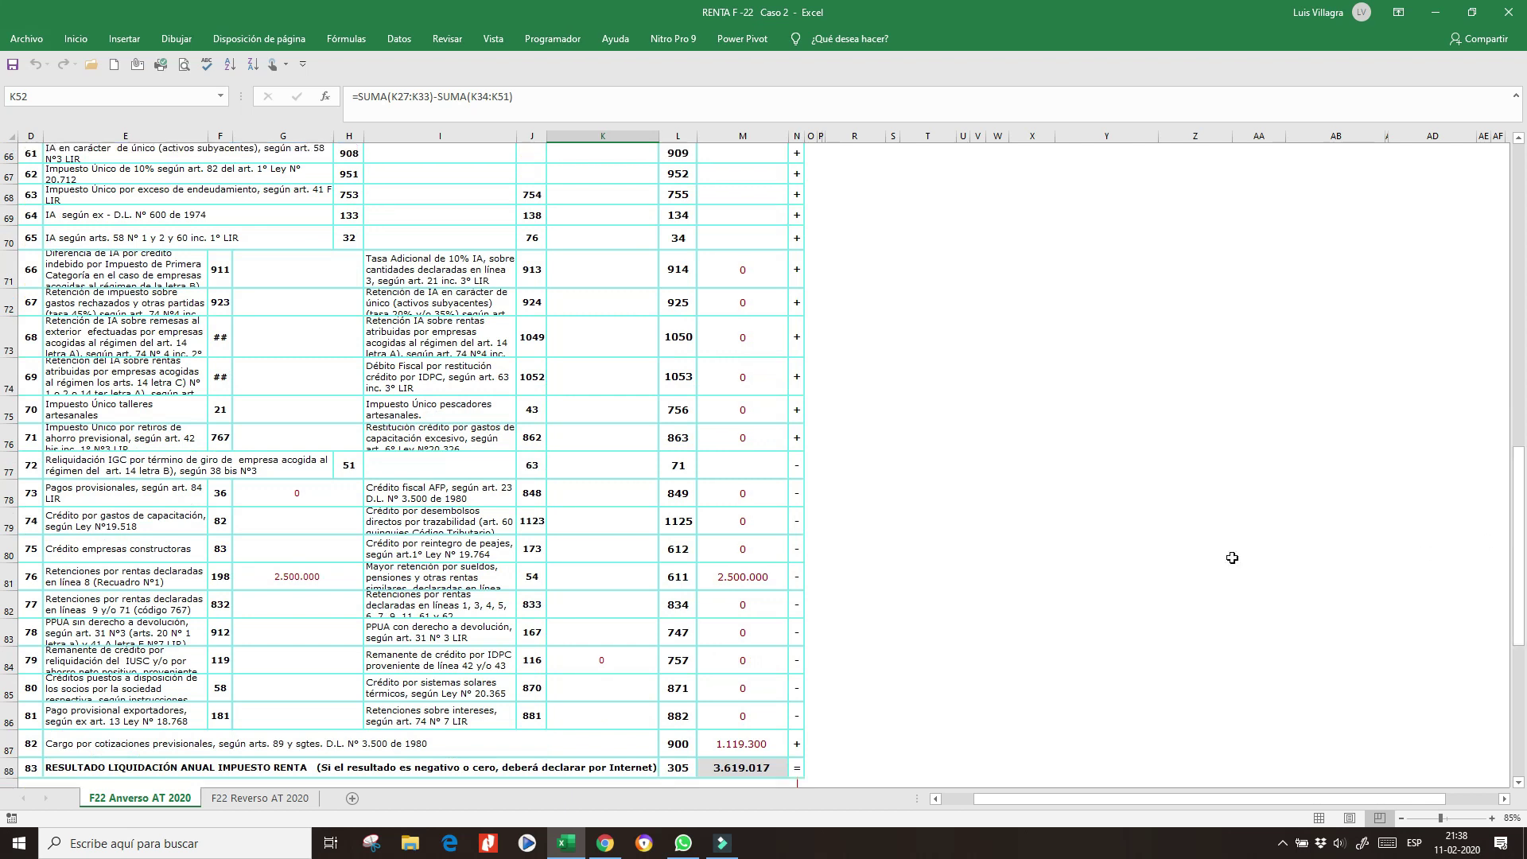
click(768, 578)
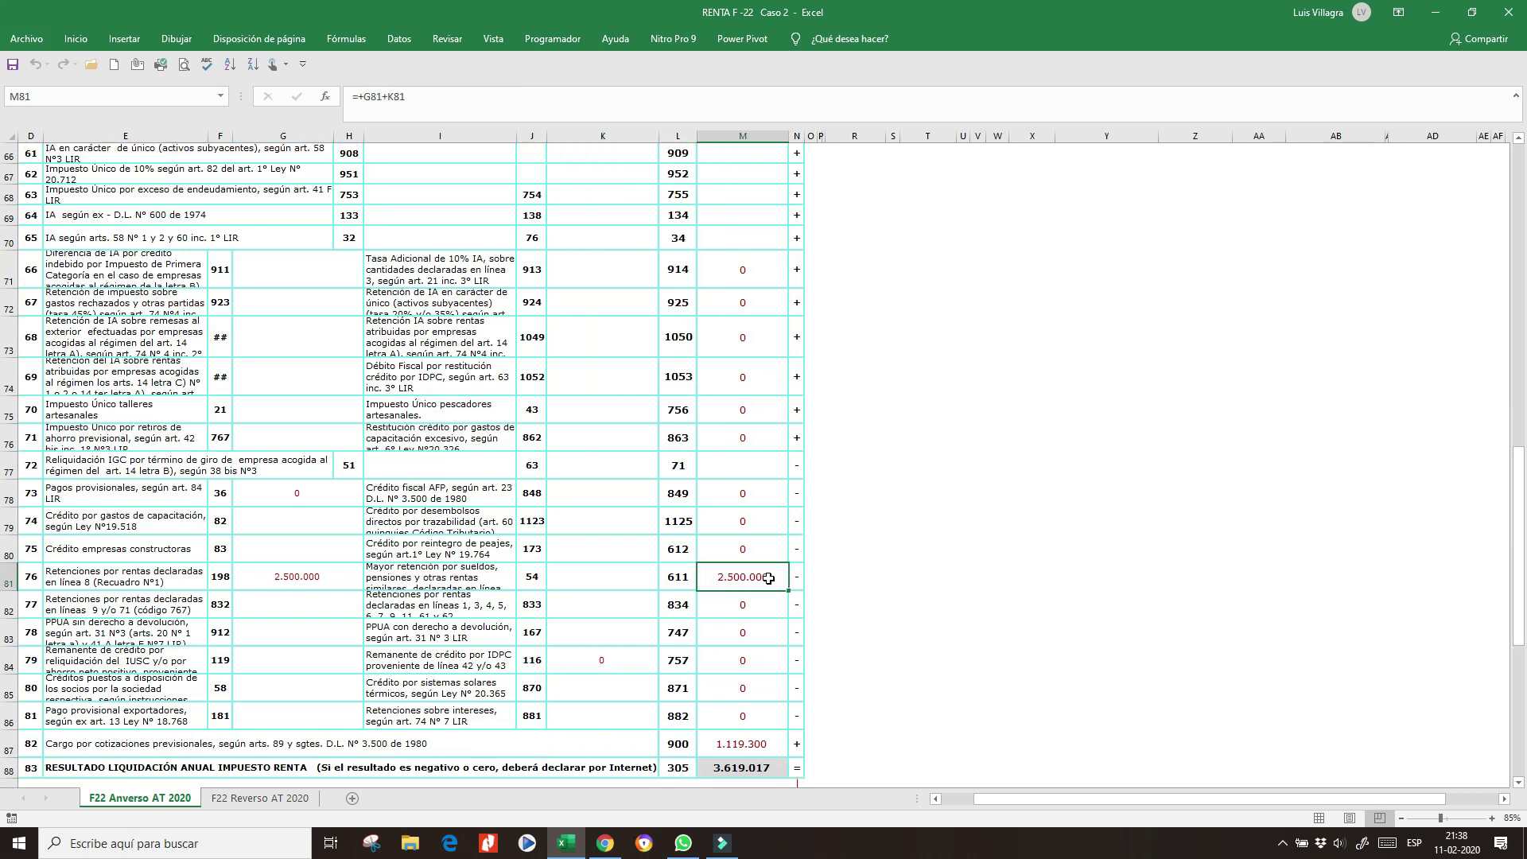
click(728, 743)
Step: On the F22 Reverso AT 2020 sheet, examine the updated gross fees, the partial-coverage pension total for code 900 and the available withholding
click(242, 801)
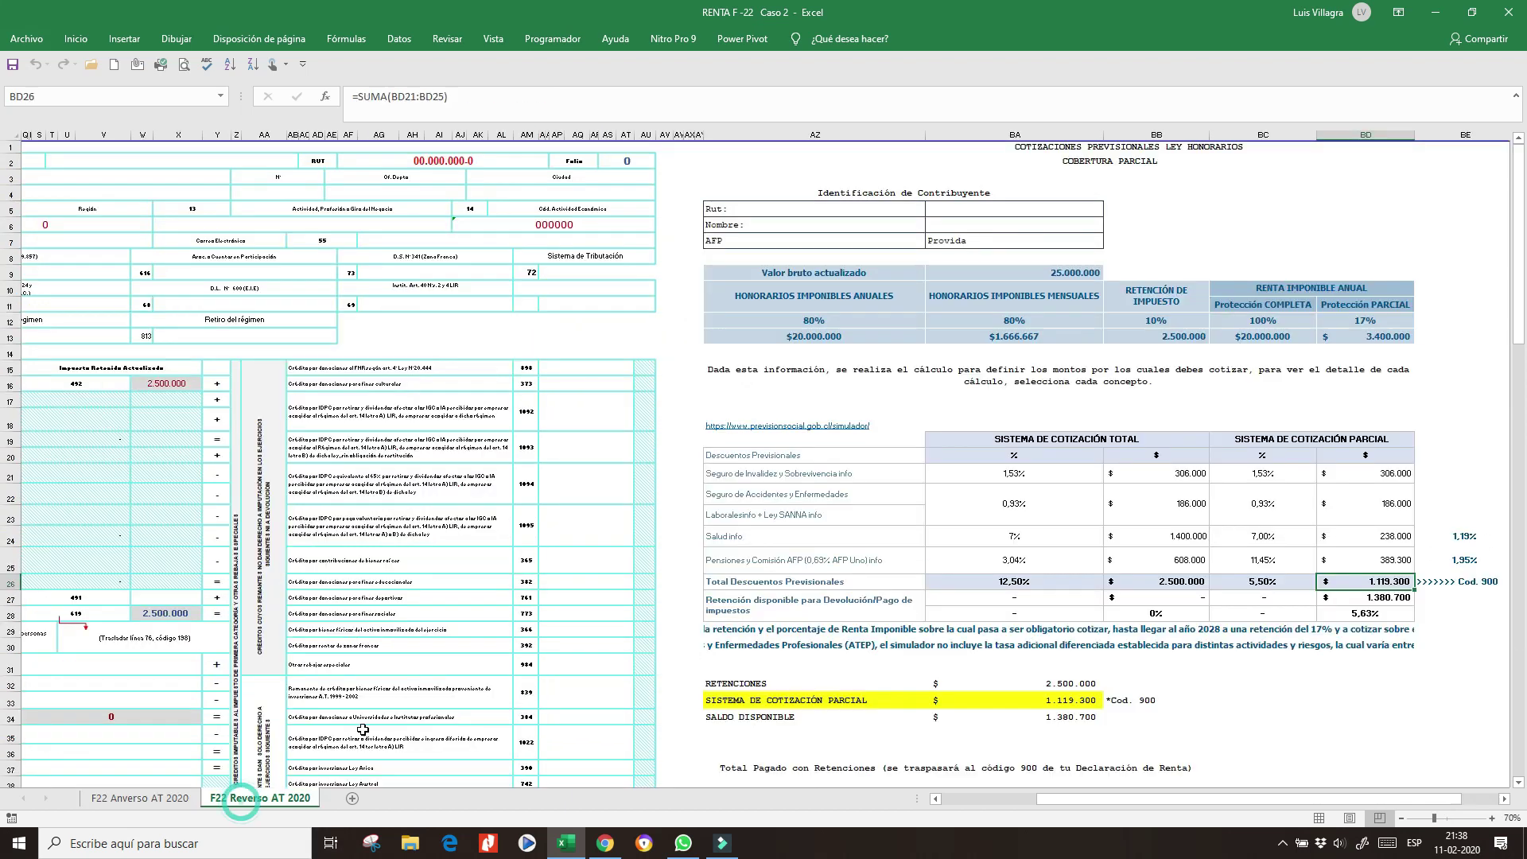
click(1062, 271)
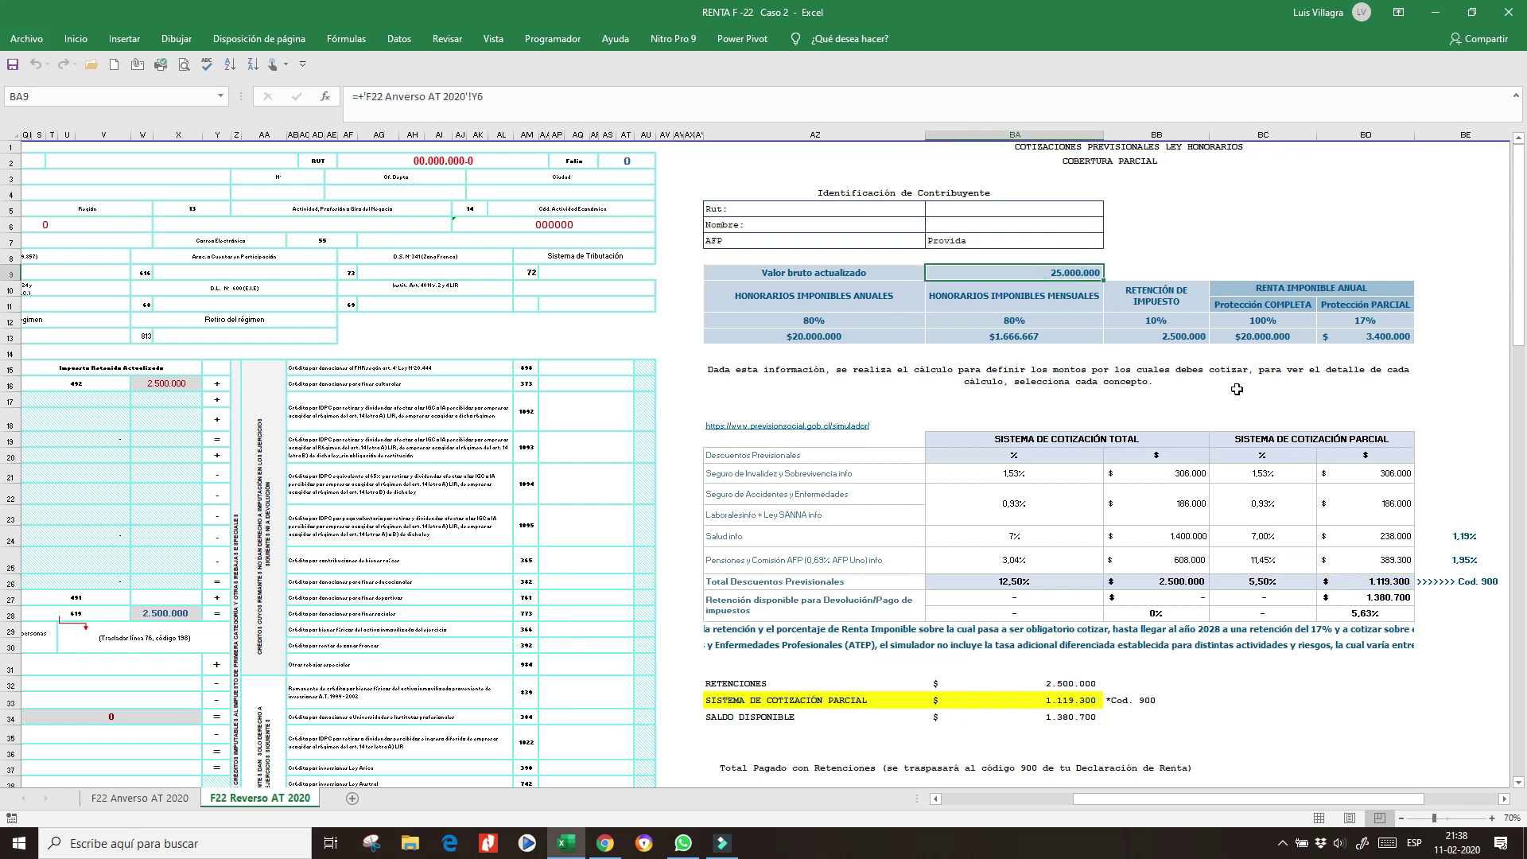
click(1391, 582)
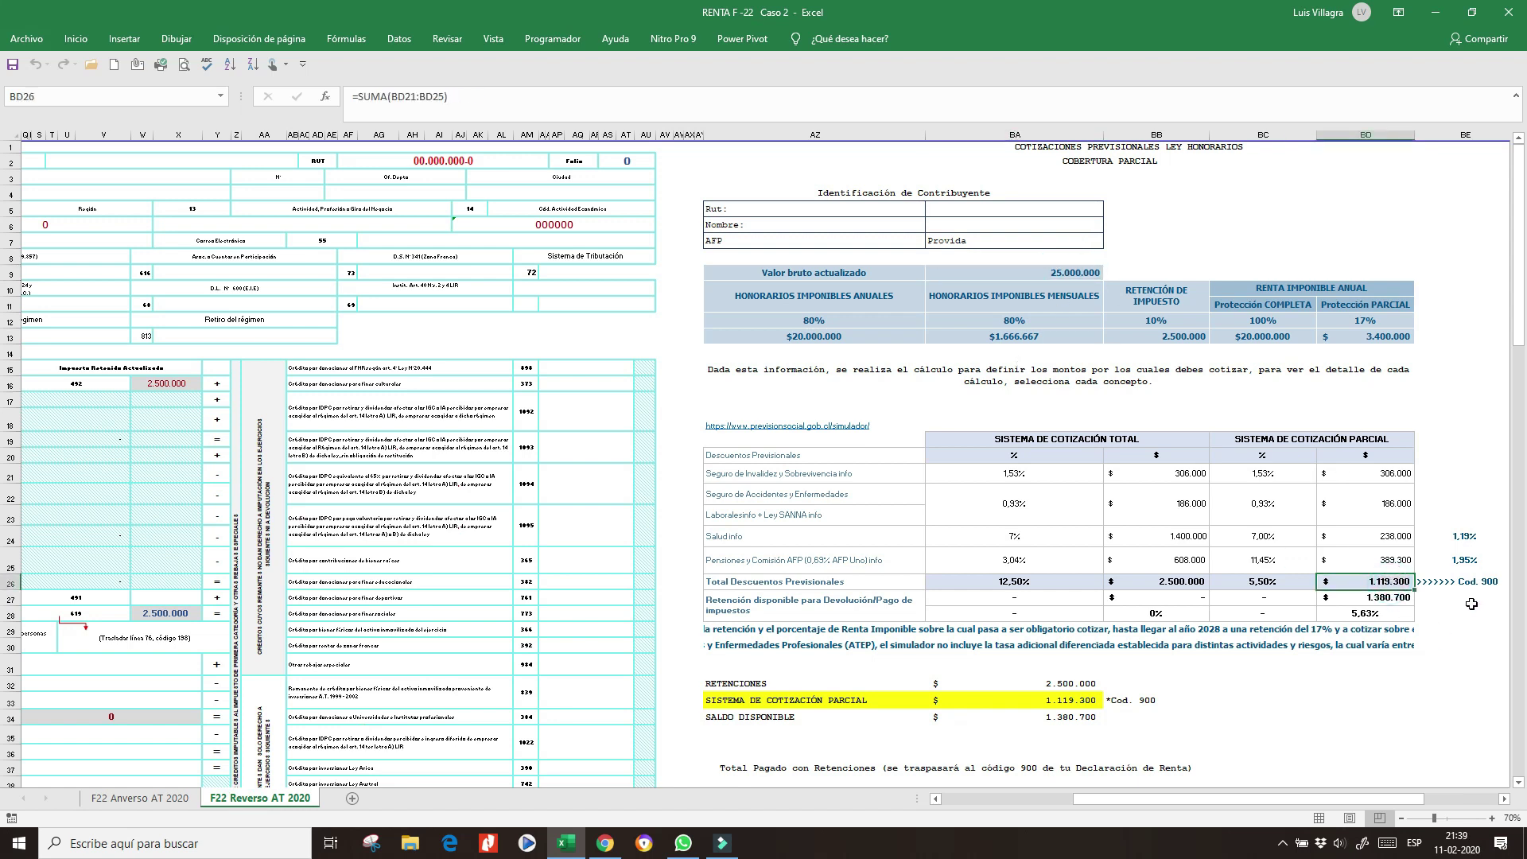
click(1370, 600)
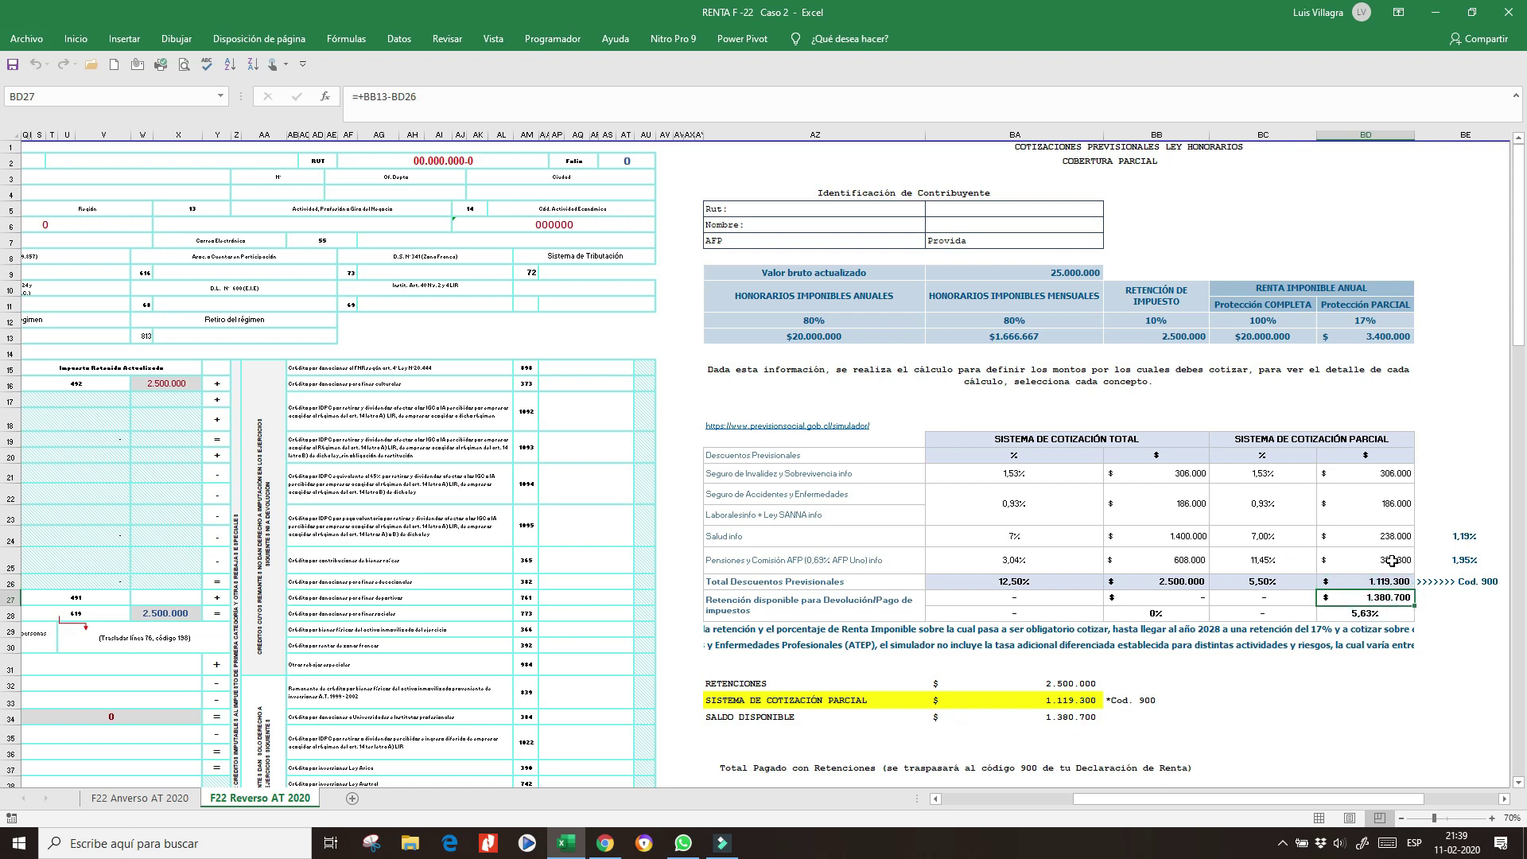
Step: Examine the total discount percentage for partial contribution and the full-protection share of annual taxable income
click(1257, 579)
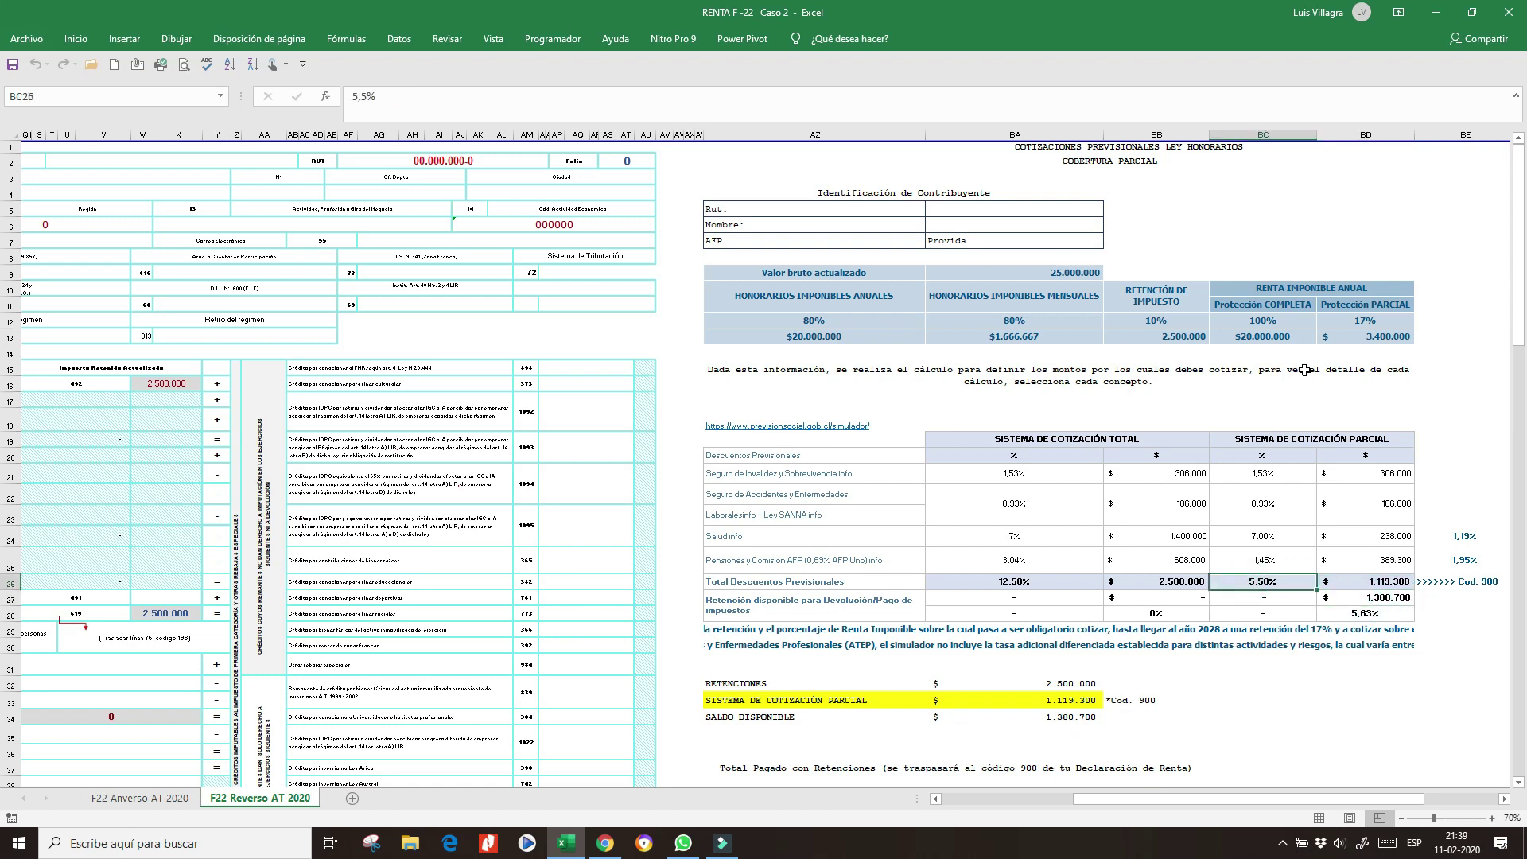
click(1307, 415)
click(1245, 308)
click(1256, 321)
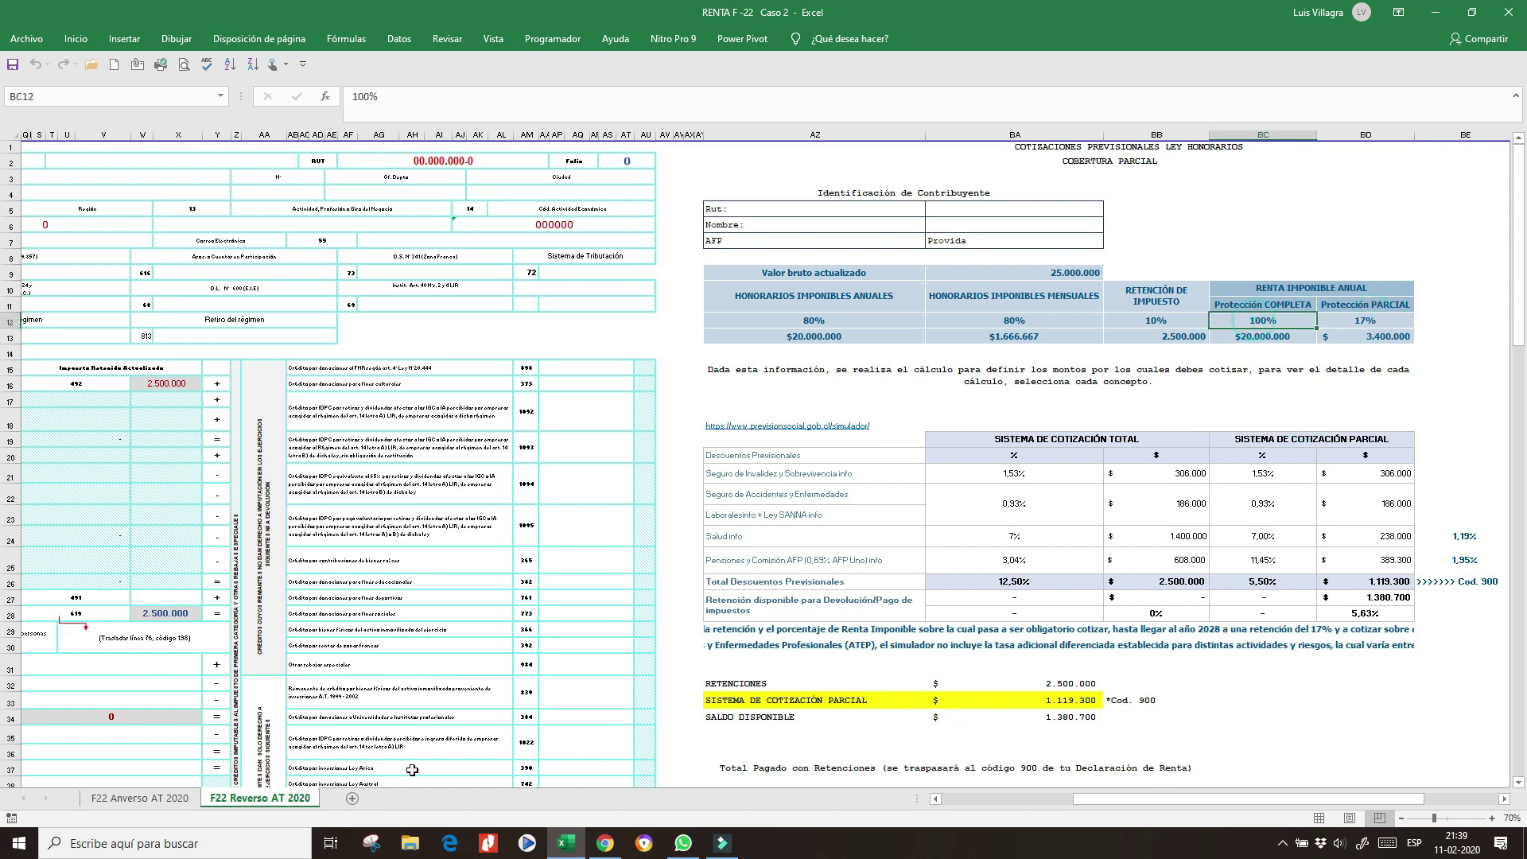
Step: On the F22 Anverso AT 2020 sheet, enter 0 for the line 89 interest and penalties, code 93
click(151, 798)
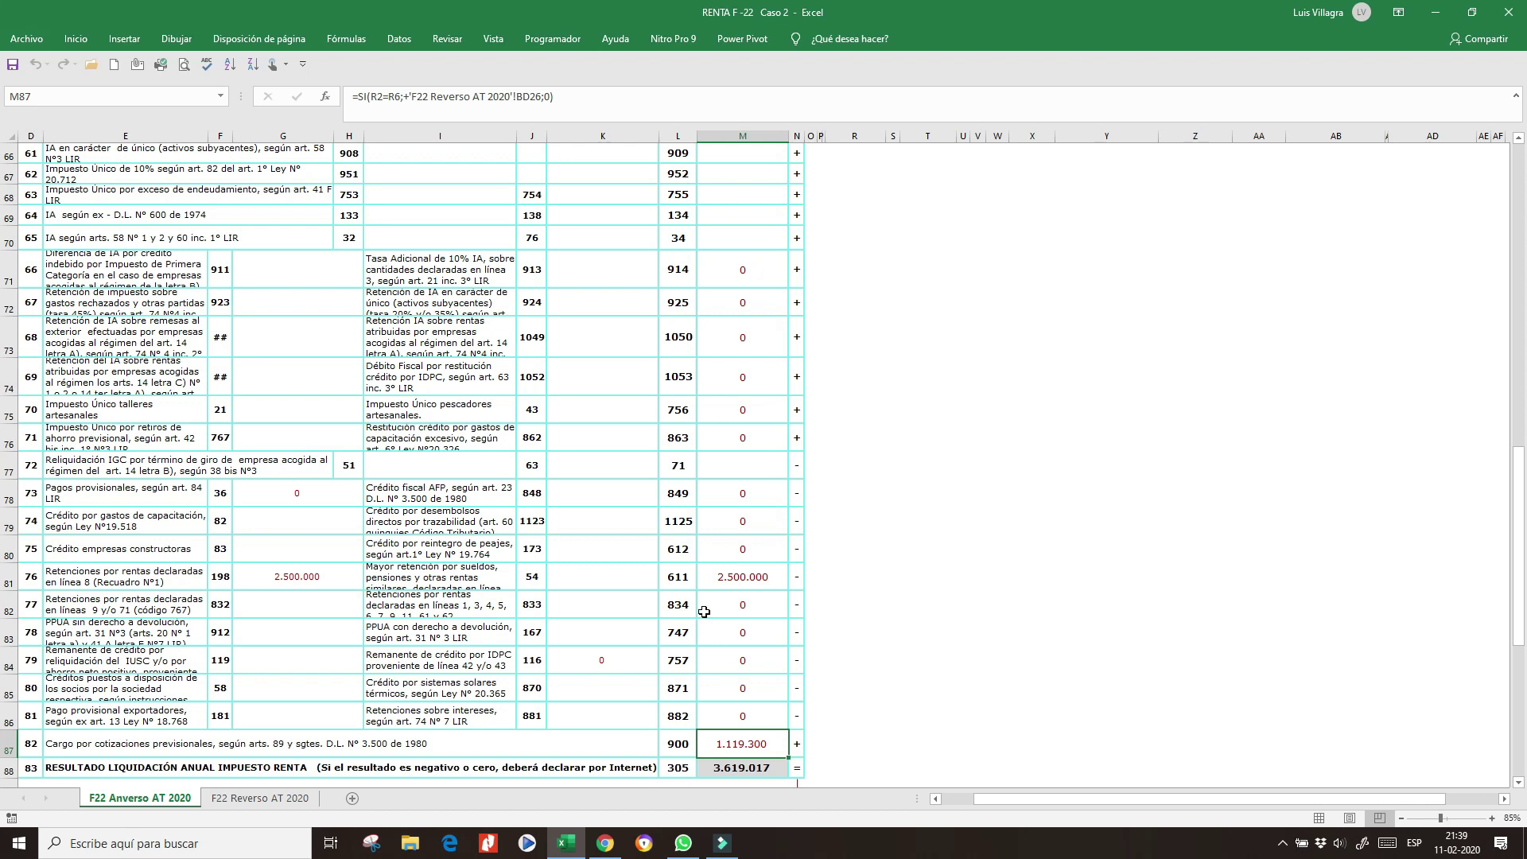
drag(1519, 641, 1518, 689)
click(734, 684)
text(0)
key(Return)
Step: Enter a rate of 0,91% beside line 86 for the article 72 readjustment, code 39
key(Up)
key(Up)
key(Up)
key(Up)
key(Up)
key(Up)
key(Right)
key(Right)
key(Right)
key(Down)
text(0,91%)
key(Left)
key(Left)
key(Left)
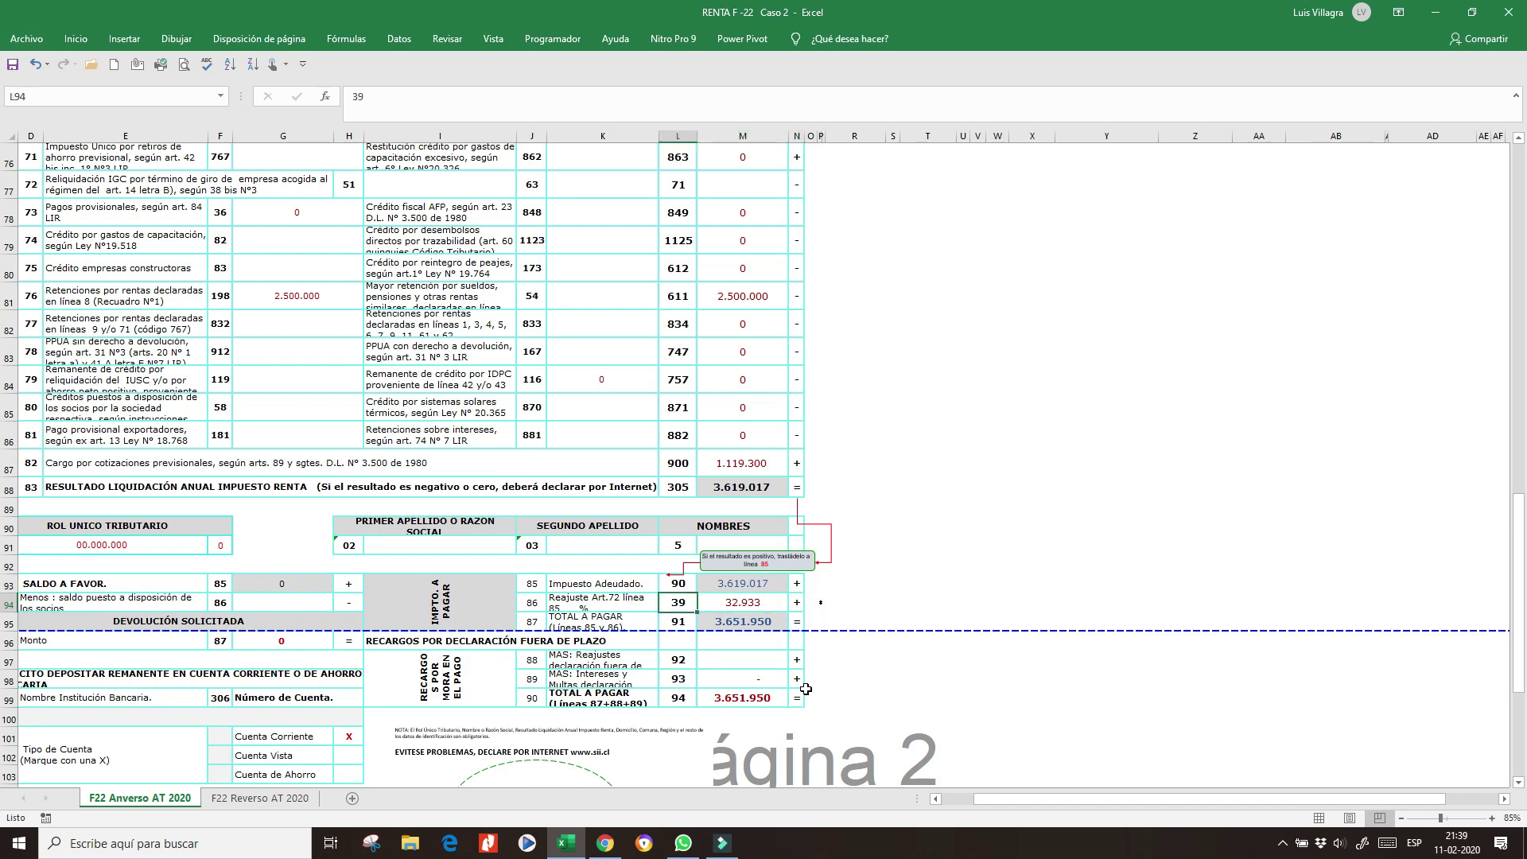
scroll(657, 656, up, 20)
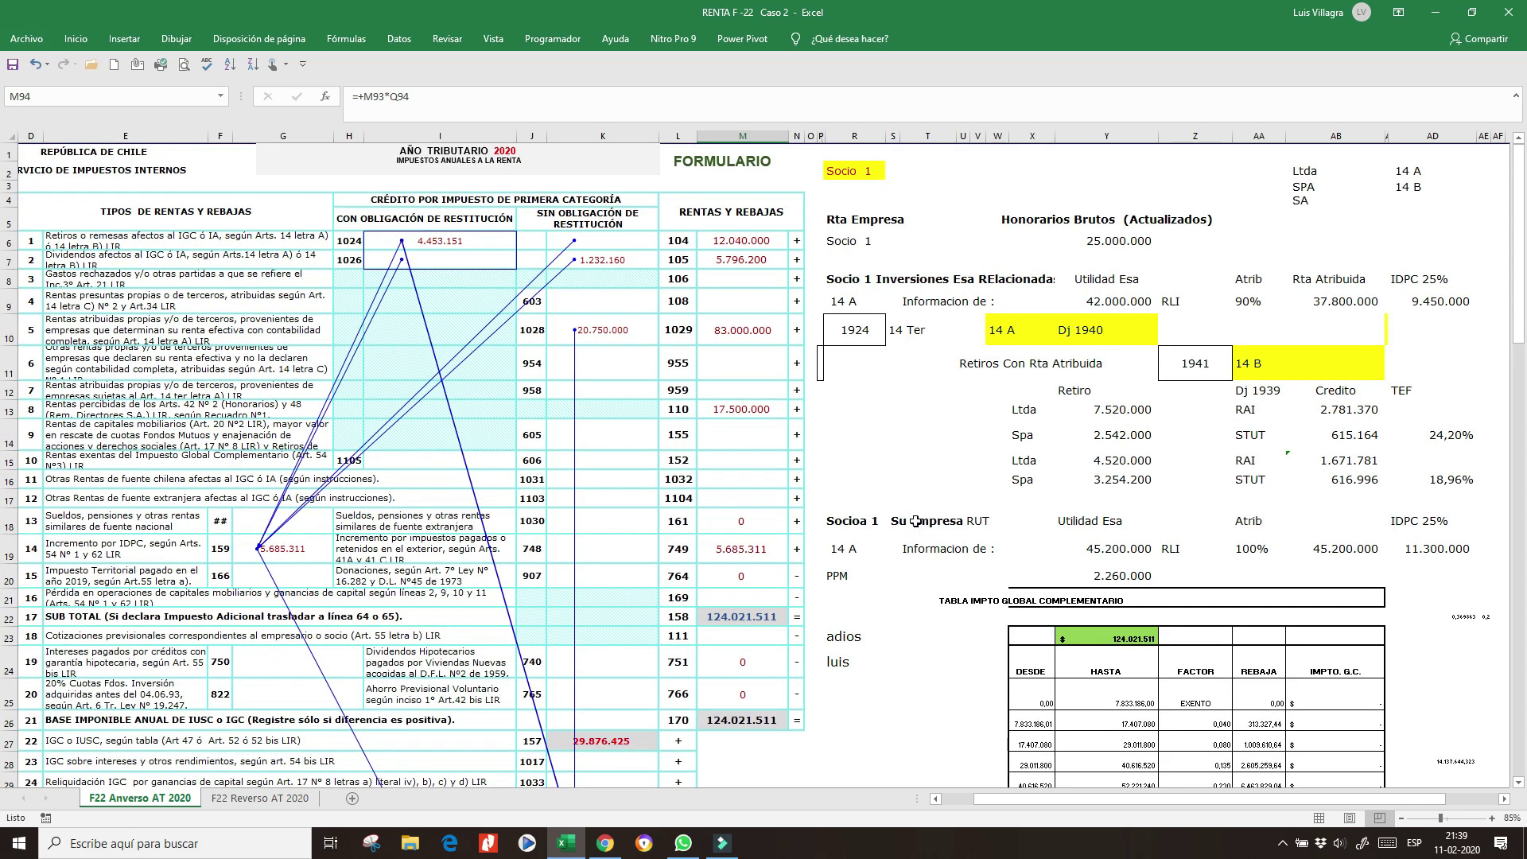
click(892, 459)
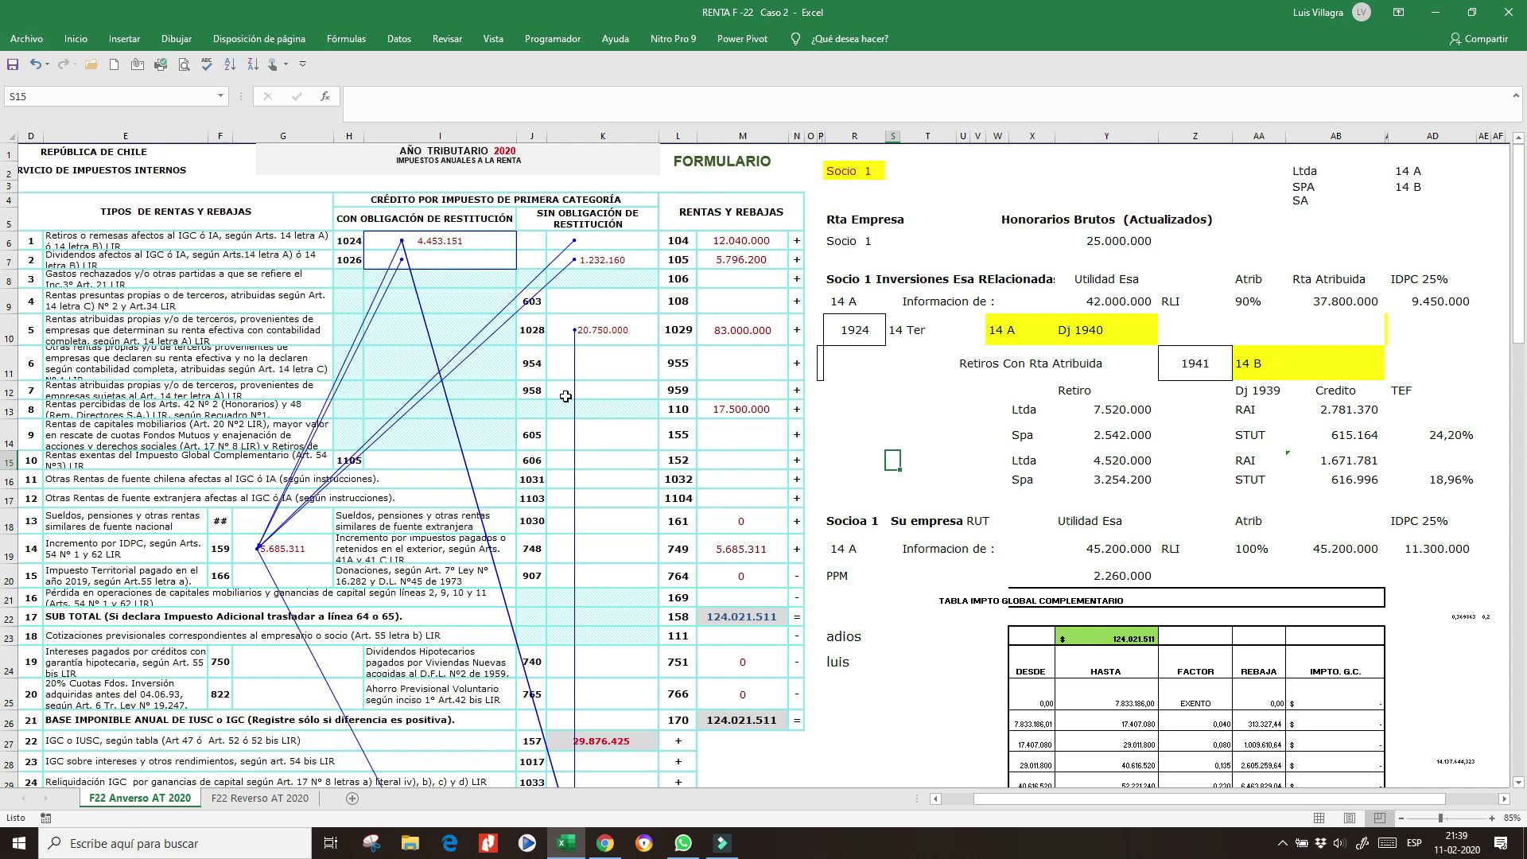
key(Up)
key(Up)
key(Left)
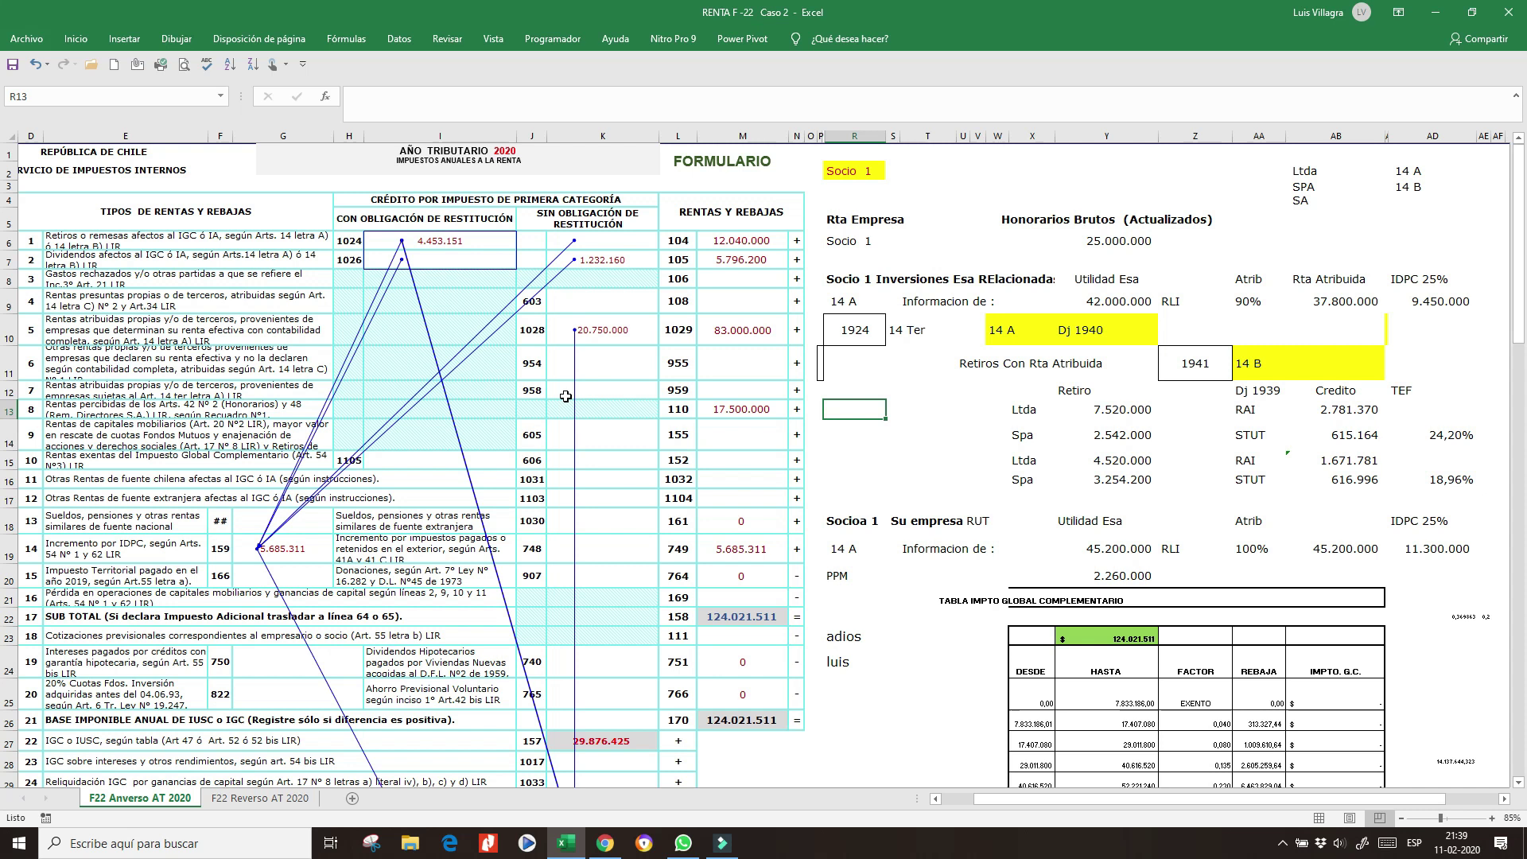
key(Down)
key(Down)
key(Down)
key(Down)
key(Down)
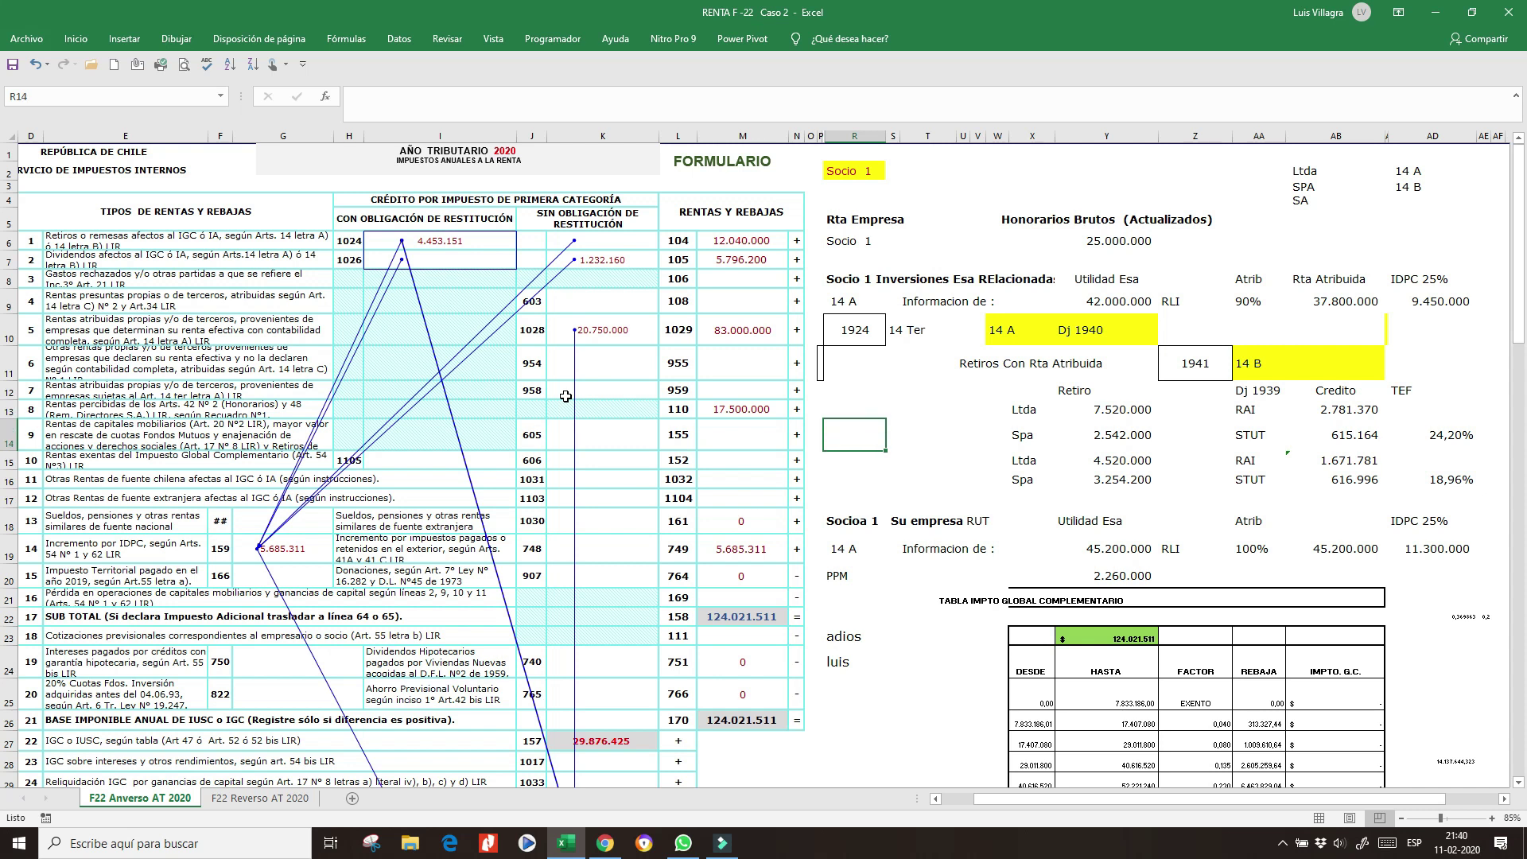
key(Up)
key(Up)
key(Up)
key(Up)
key(Up)
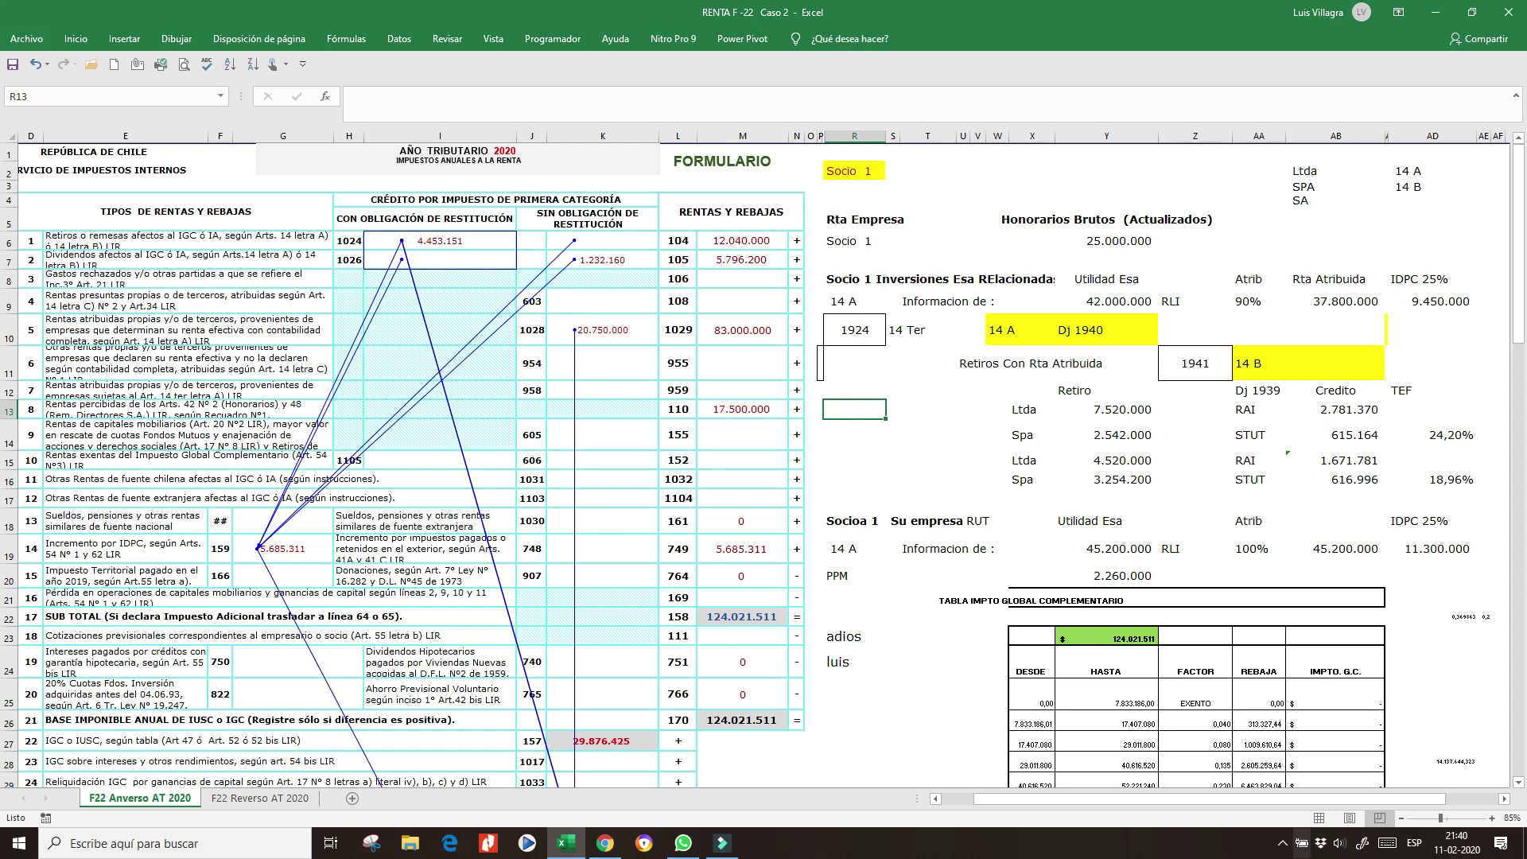
click(1281, 847)
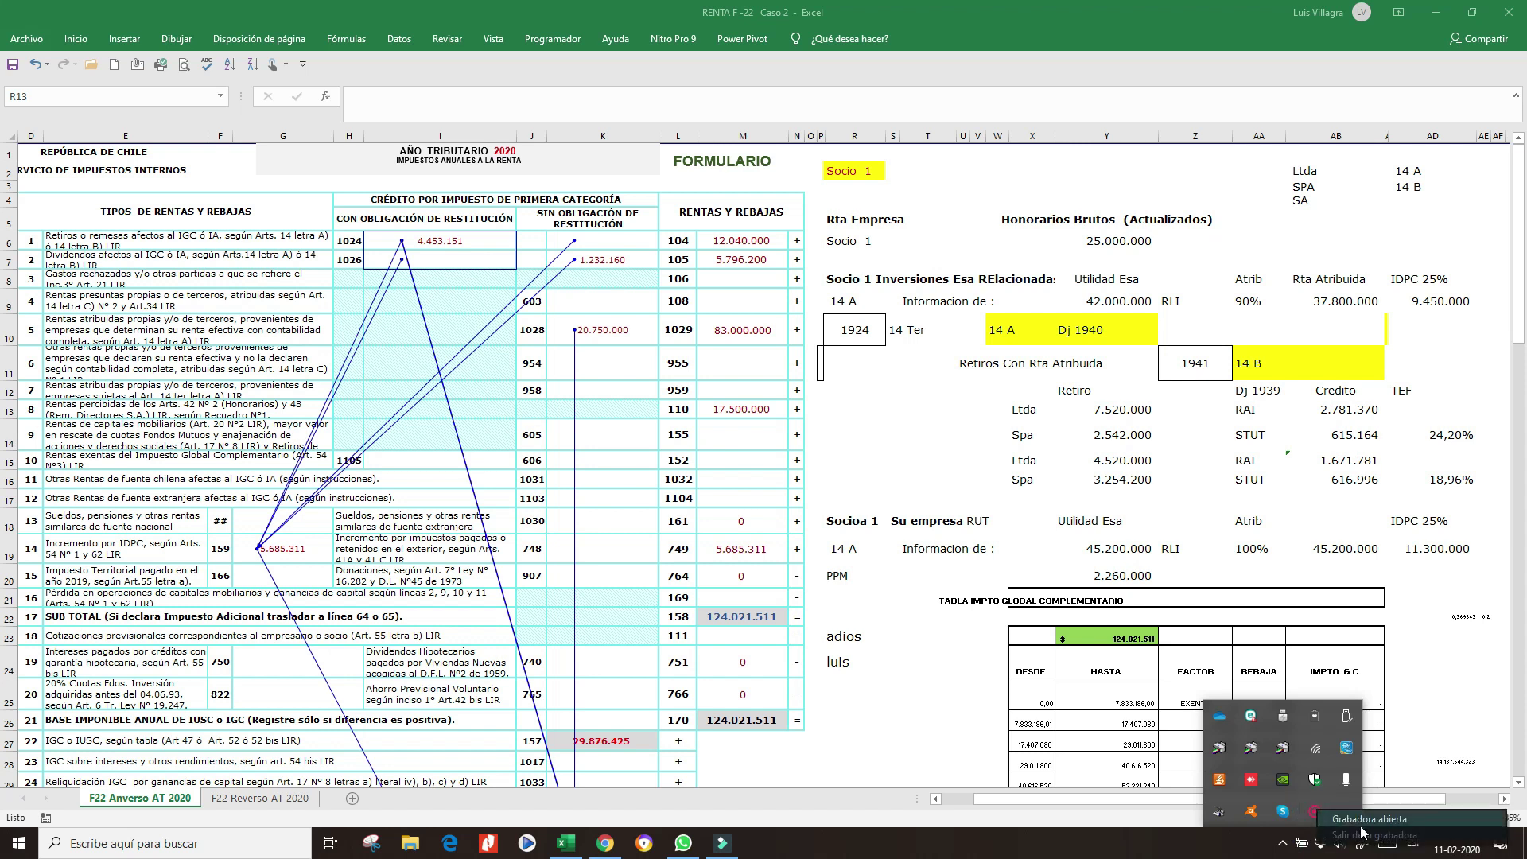
click(1363, 832)
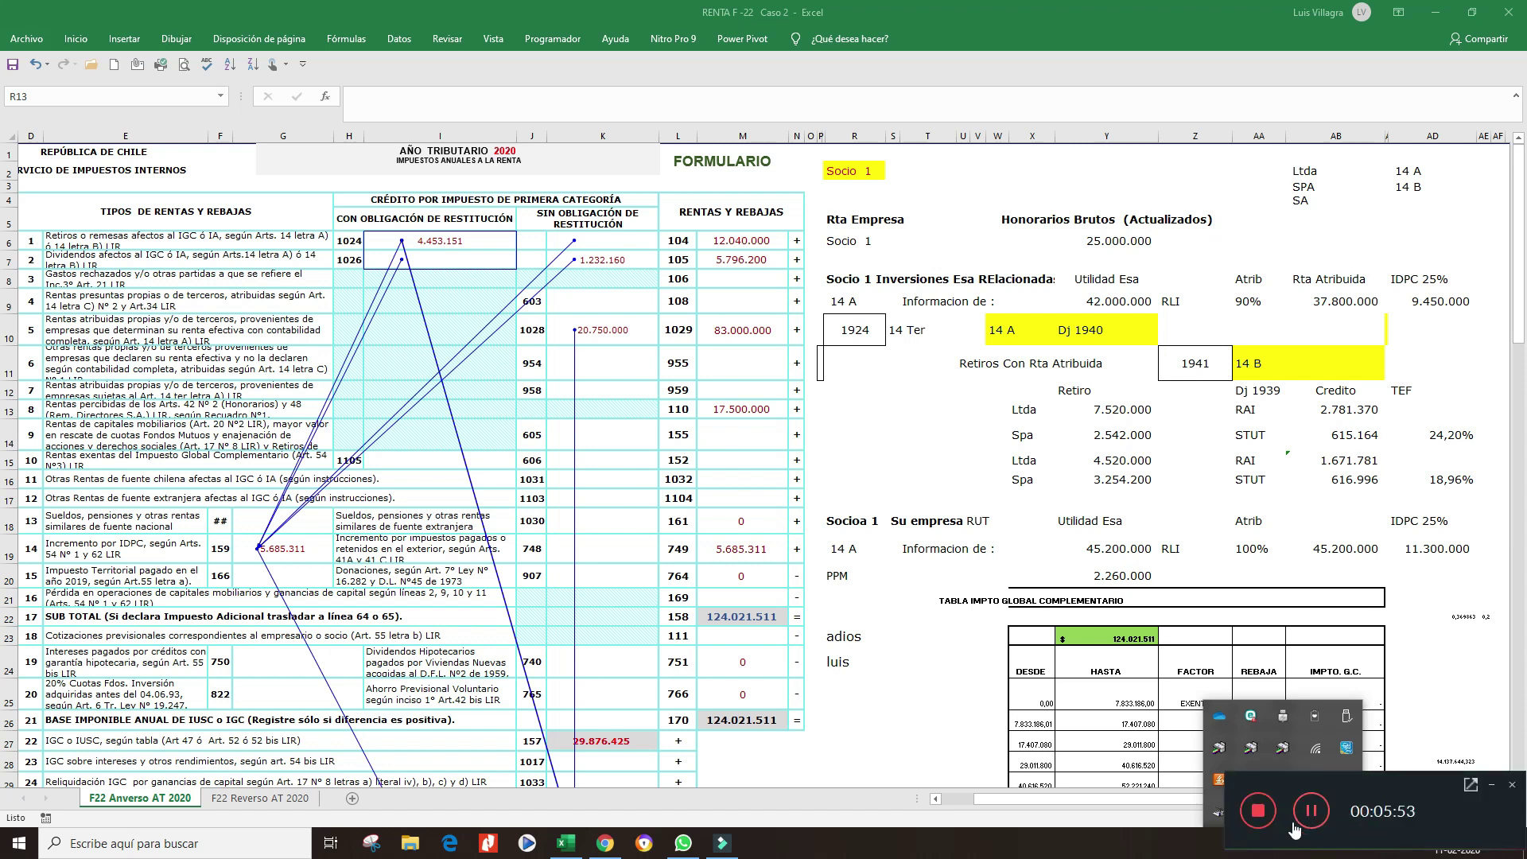